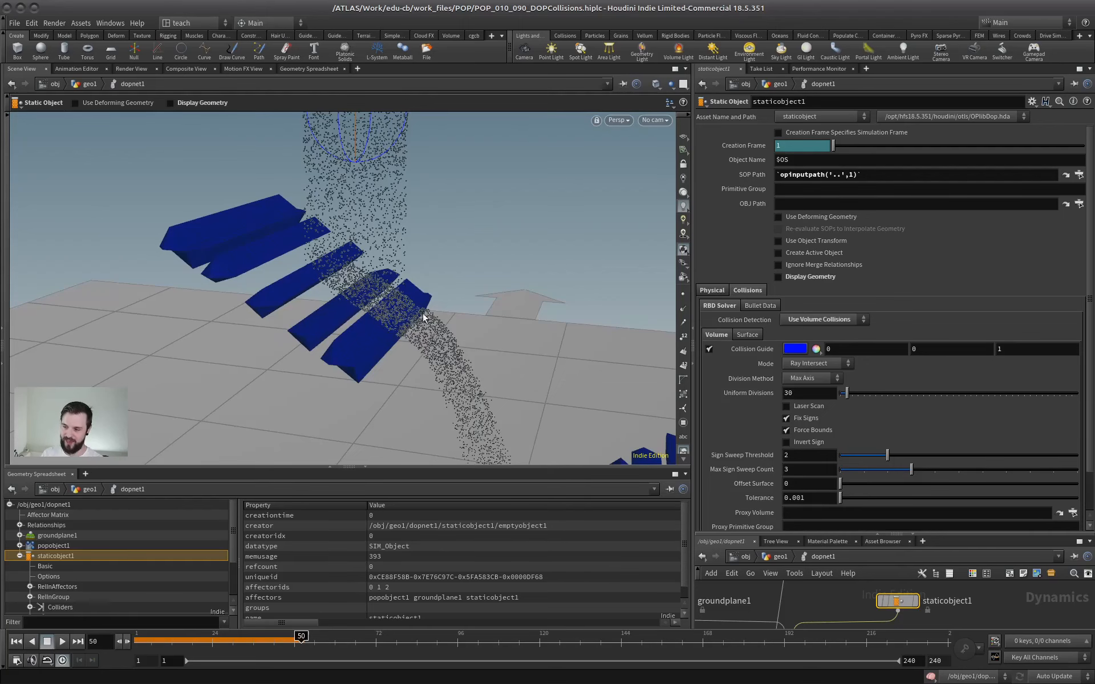
Examine the slabs' blue collision guide against the falling particles, and check the static object's collision detection options without changing them.
{"action": "left_click_drag", "start_coordinate": [423, 318], "coordinate": [355, 284]}
{"action": "left_click", "coordinate": [798, 319]}
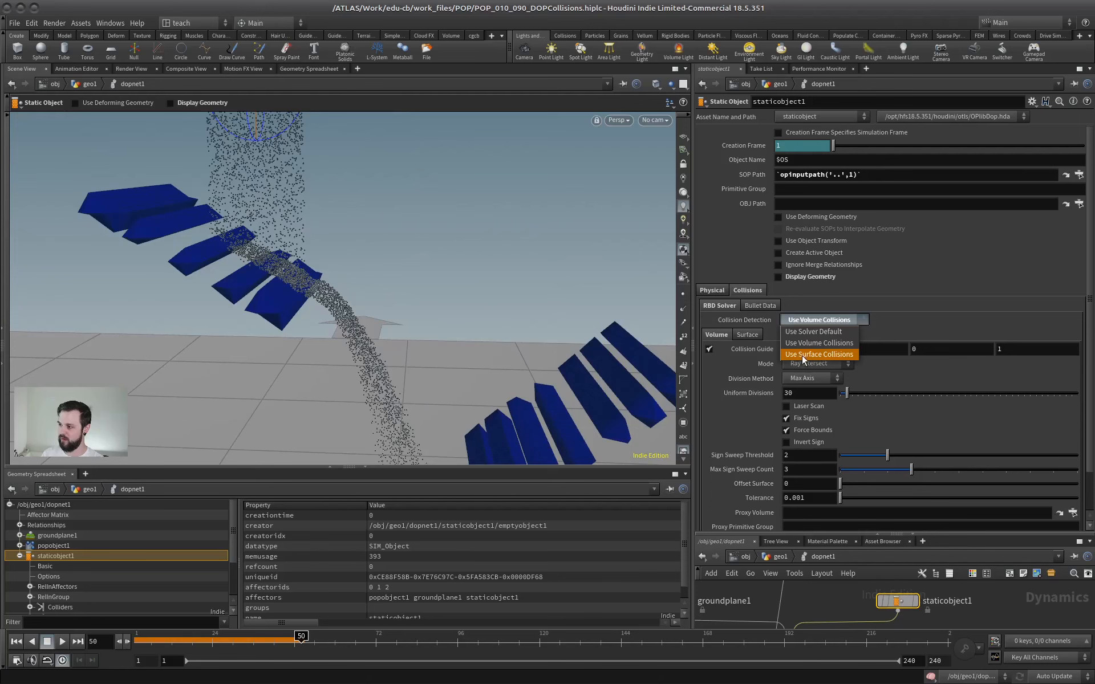
{"action": "left_click", "coordinate": [887, 289]}
{"action": "left_click", "coordinate": [823, 318]}
{"action": "left_click", "coordinate": [898, 262]}
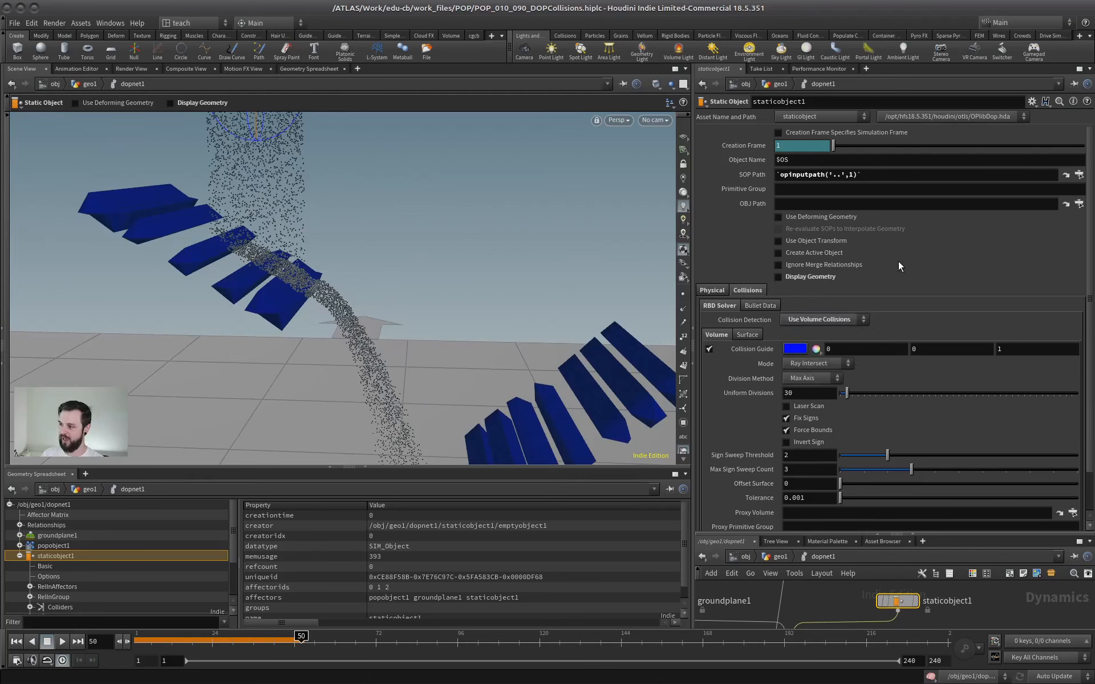
{"action": "left_click_drag", "start_coordinate": [324, 262], "coordinate": [610, 285]}
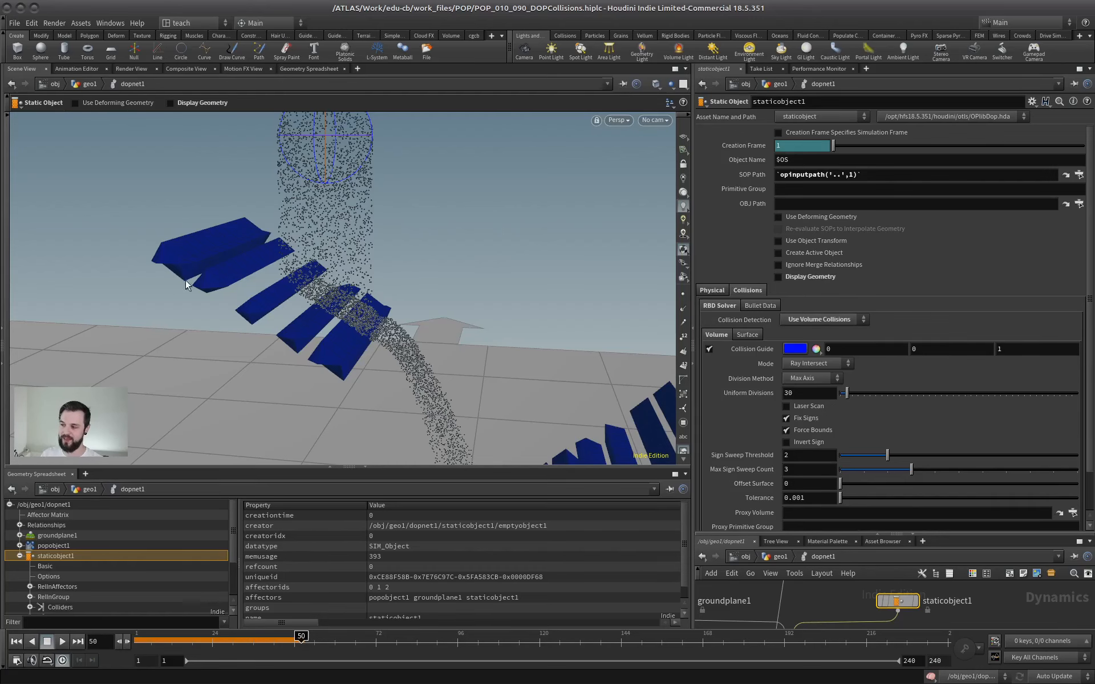
{"action": "right_click_drag", "start_coordinate": [264, 299], "coordinate": [303, 296], "text": "alt"}
{"action": "left_click_drag", "start_coordinate": [303, 296], "coordinate": [364, 214], "text": "alt"}
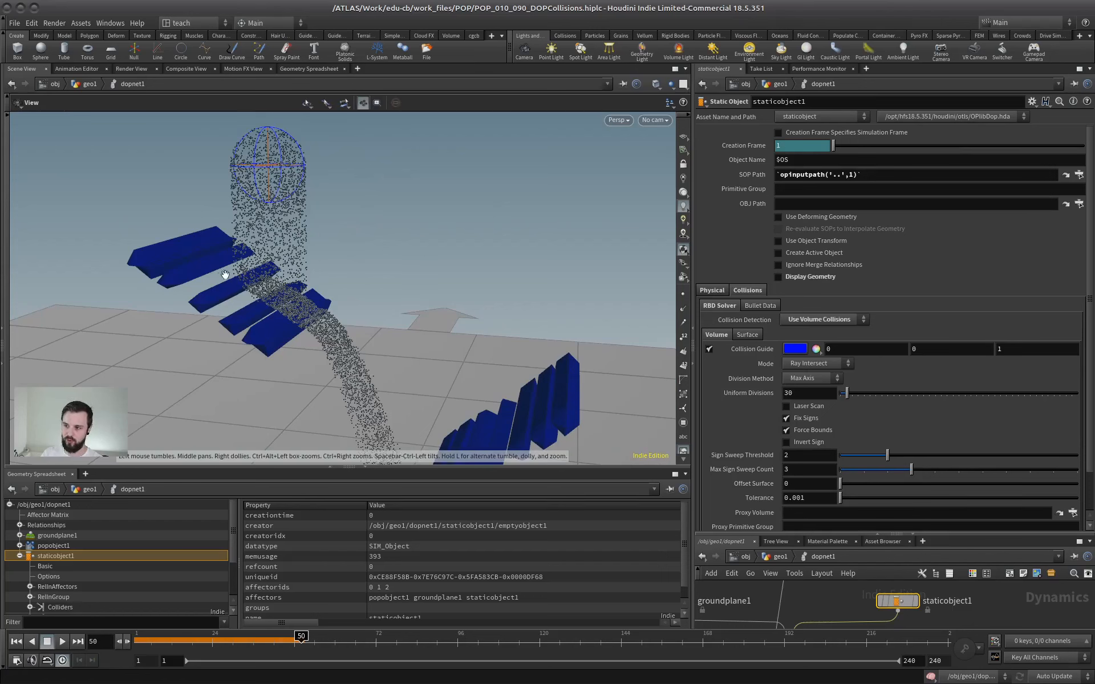
{"action": "right_click_drag", "start_coordinate": [222, 270], "coordinate": [257, 268], "text": "alt"}
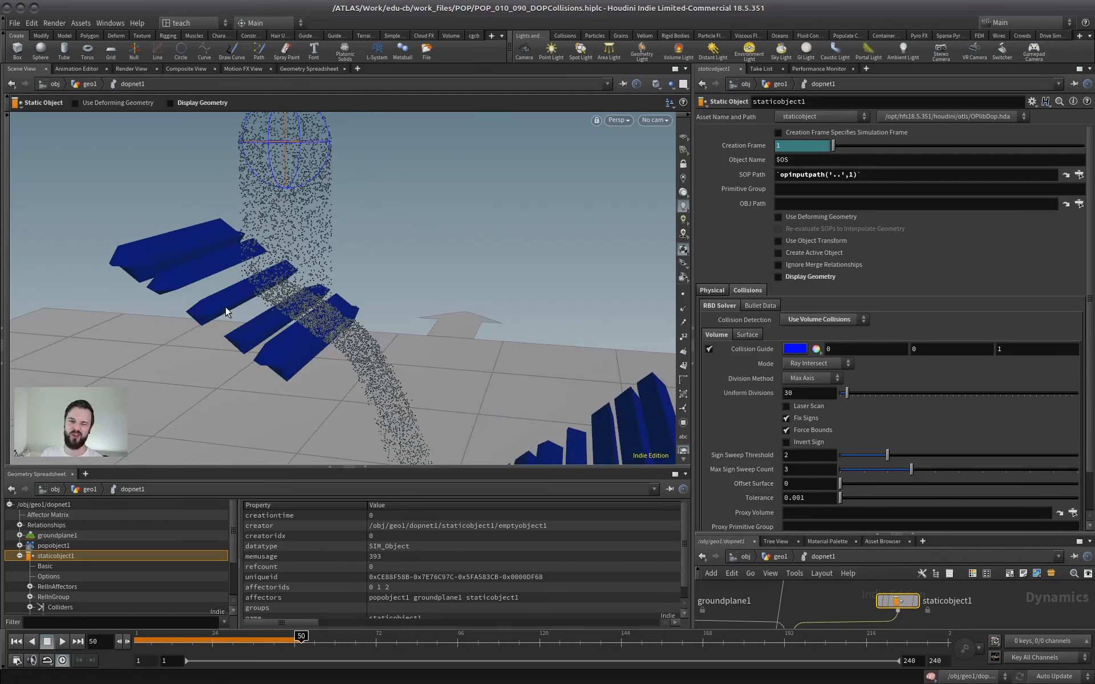
{"action": "right_click_drag", "start_coordinate": [342, 332], "coordinate": [246, 318], "text": "alt"}
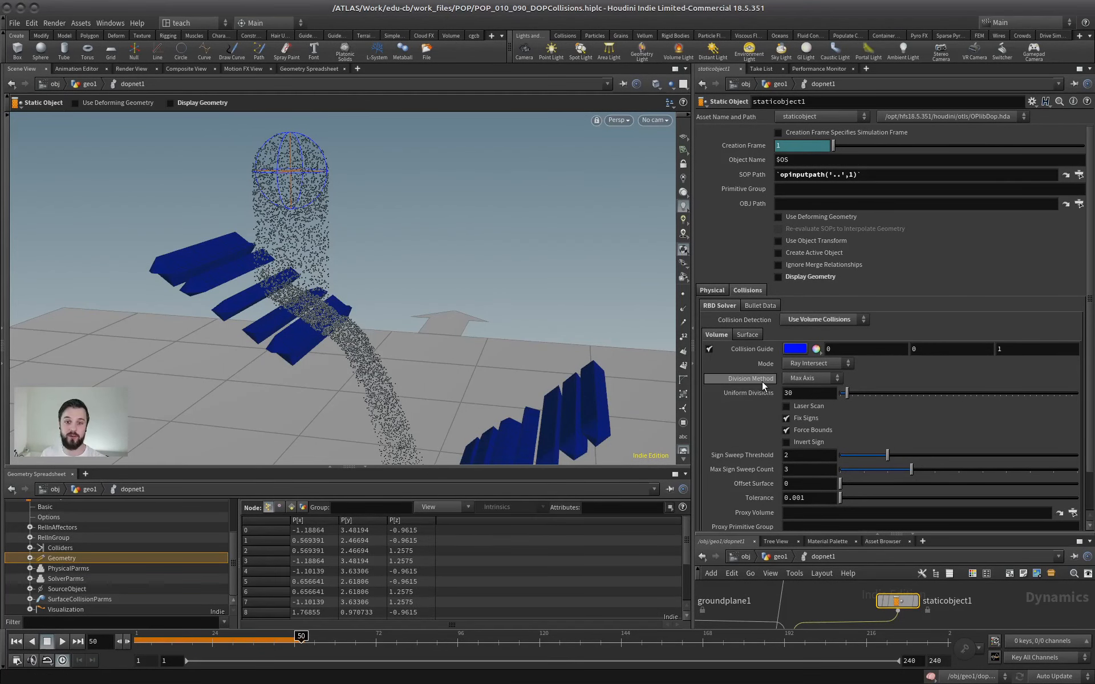
Review the static object's Division Method and Uniform Divisions for volume collisions, and inspect the gaps in both slabs' collision guides.
{"action": "left_click", "coordinate": [815, 393]}
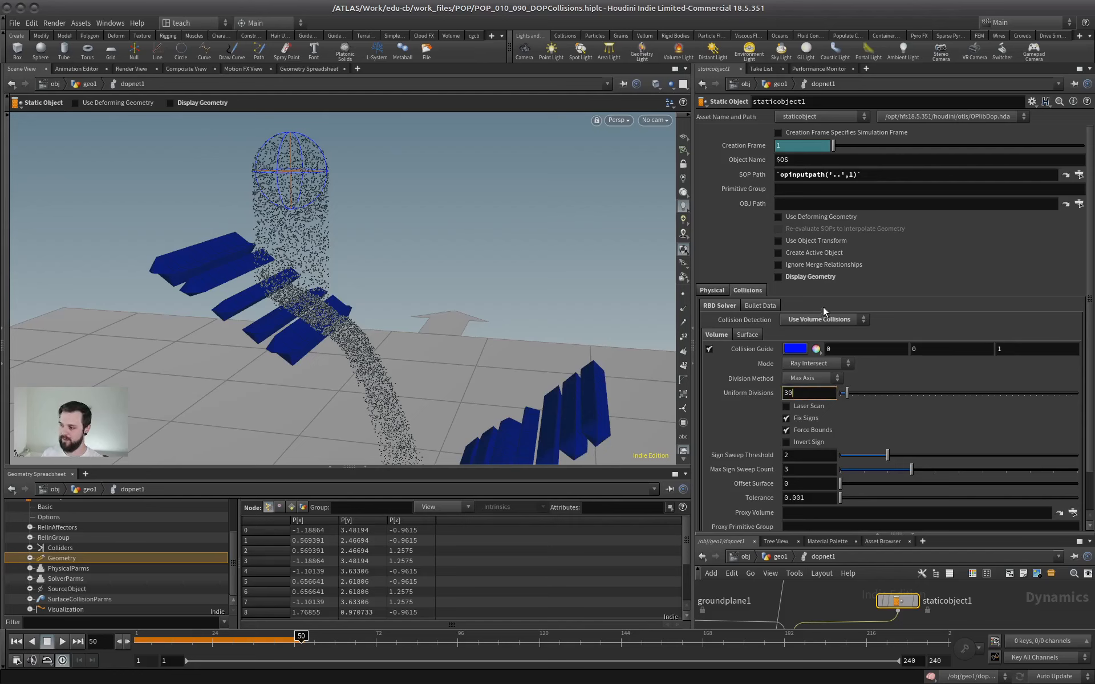
{"action": "left_click", "coordinate": [862, 349]}
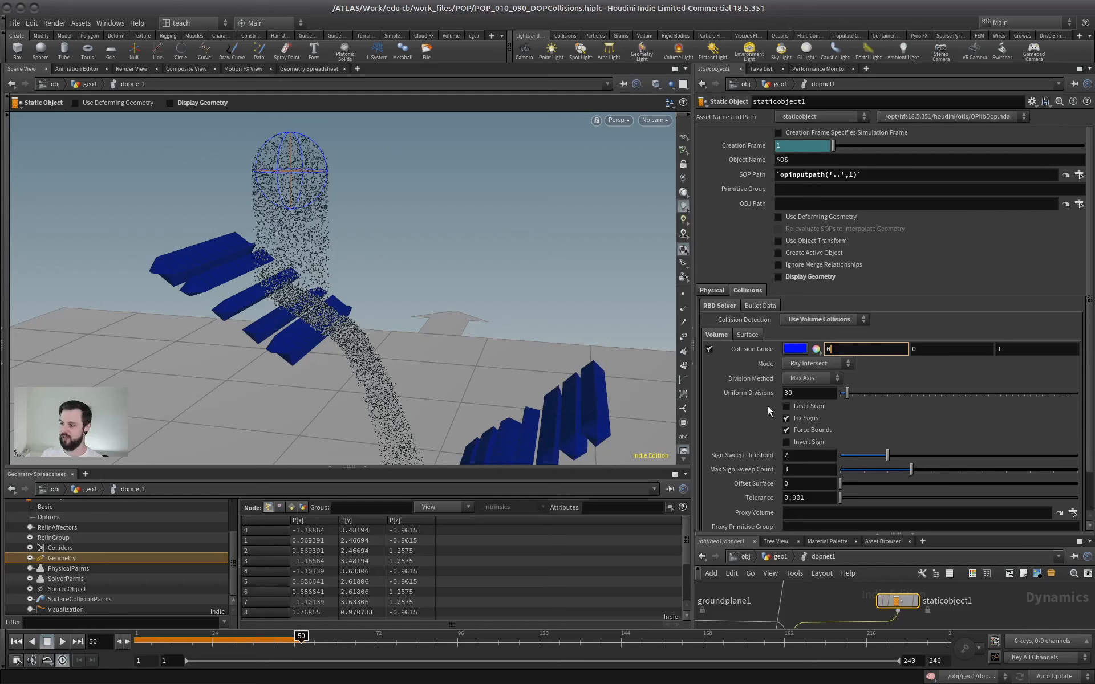
{"action": "left_click", "coordinate": [801, 393]}
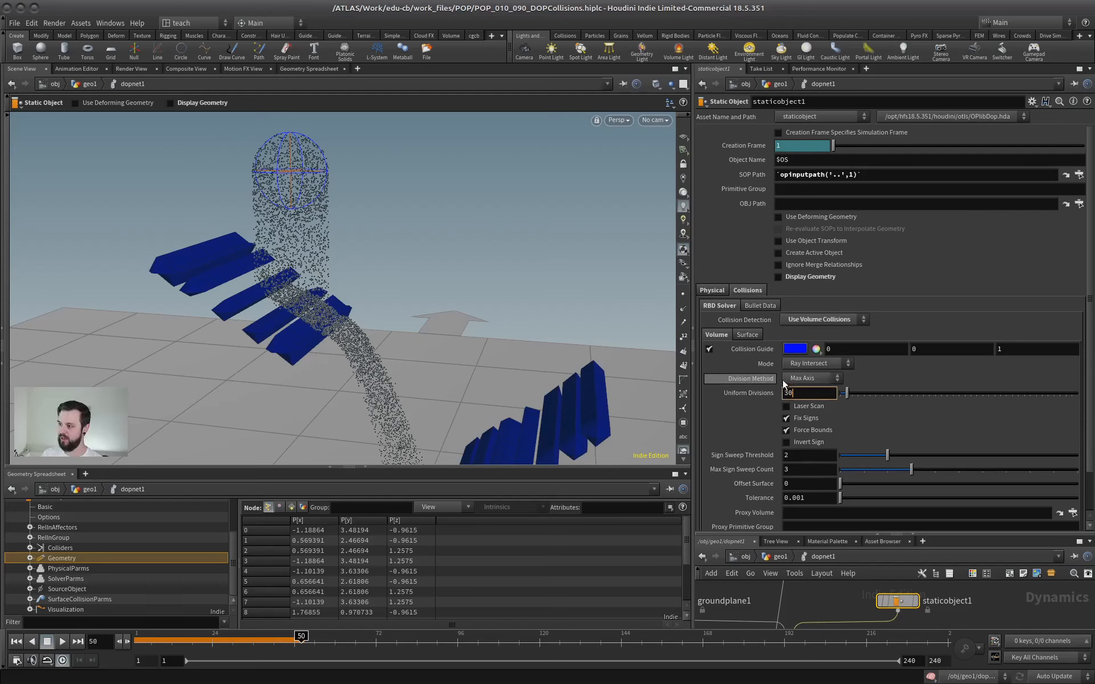
{"action": "left_click", "coordinate": [814, 378]}
{"action": "left_click", "coordinate": [814, 376]}
{"action": "left_click", "coordinate": [814, 376]}
{"action": "left_click", "coordinate": [891, 369]}
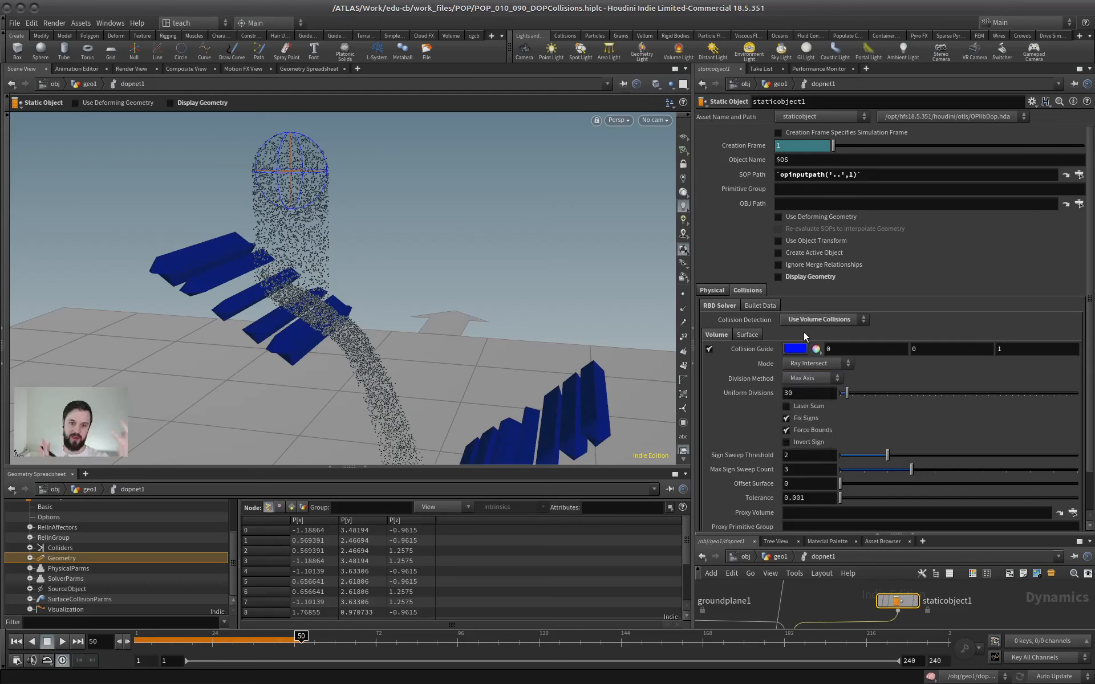
{"action": "left_click", "coordinate": [808, 393]}
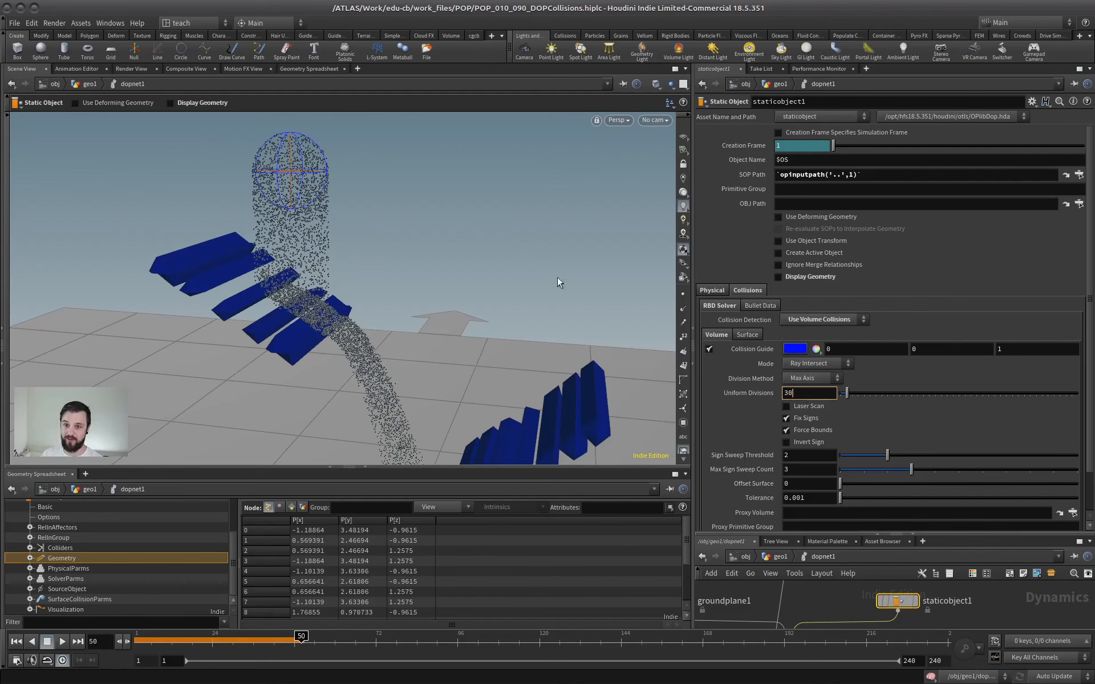
{"action": "left_click_drag", "start_coordinate": [296, 336], "coordinate": [274, 281], "text": "alt"}
{"action": "left_click_drag", "start_coordinate": [484, 357], "coordinate": [452, 296], "text": "alt"}
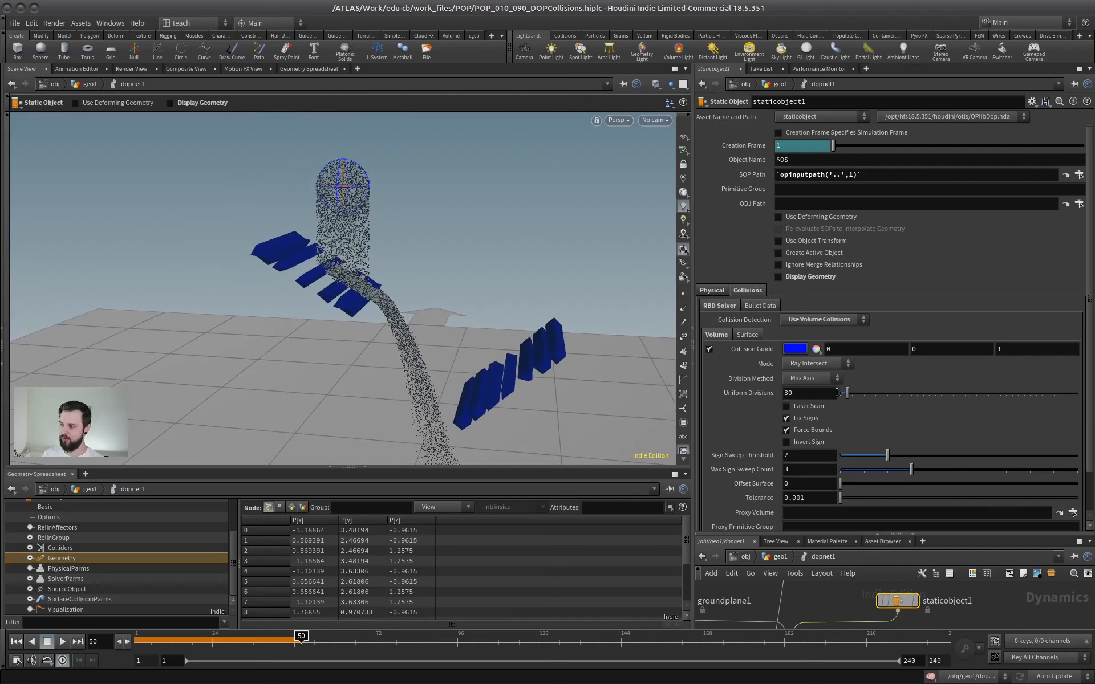
Reset the simulation to the first frame and compare the upper slab's collision guide at Uniform Divisions of 90 and 44.
{"action": "left_click_drag", "start_coordinate": [857, 394], "coordinate": [862, 395]}
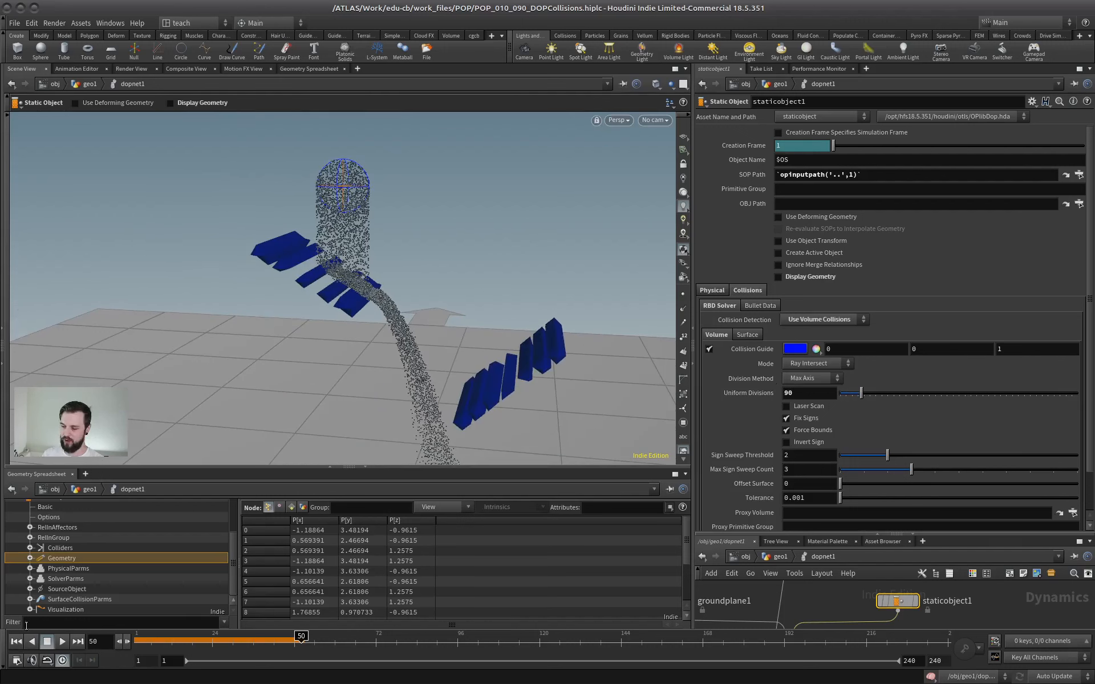
{"action": "left_click", "coordinate": [16, 641]}
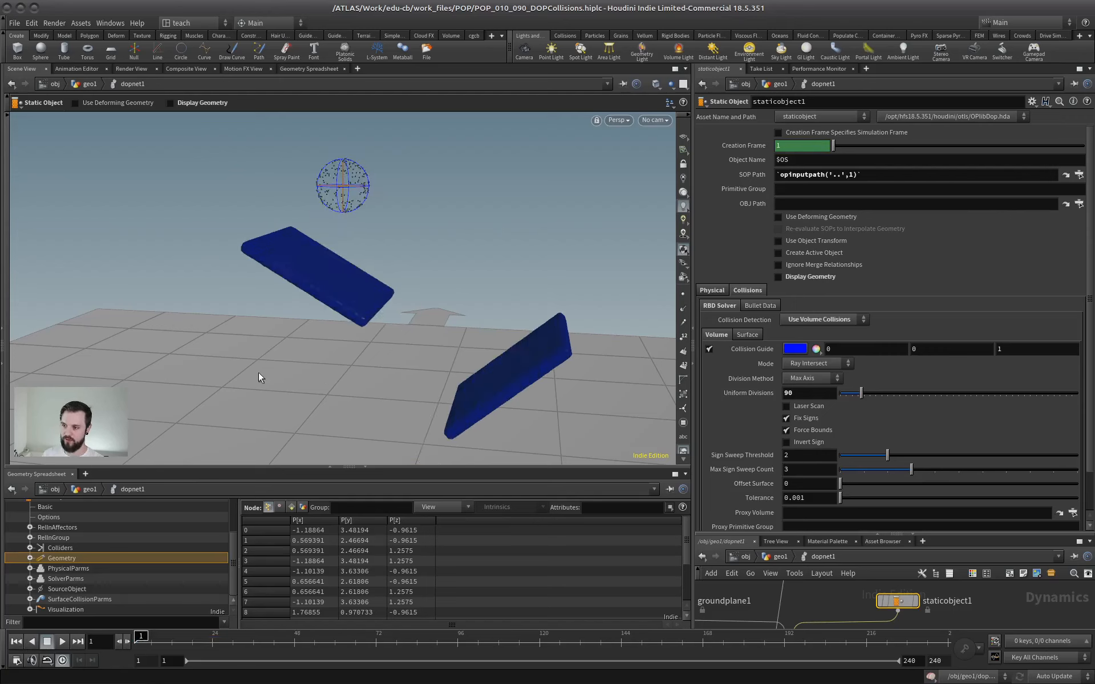
{"action": "mouse_move", "coordinate": [861, 393]}
{"action": "left_mouse_down"}
{"action": "mouse_move", "coordinate": [845, 397]}
{"action": "mouse_move", "coordinate": [856, 395]}
{"action": "left_mouse_up"}
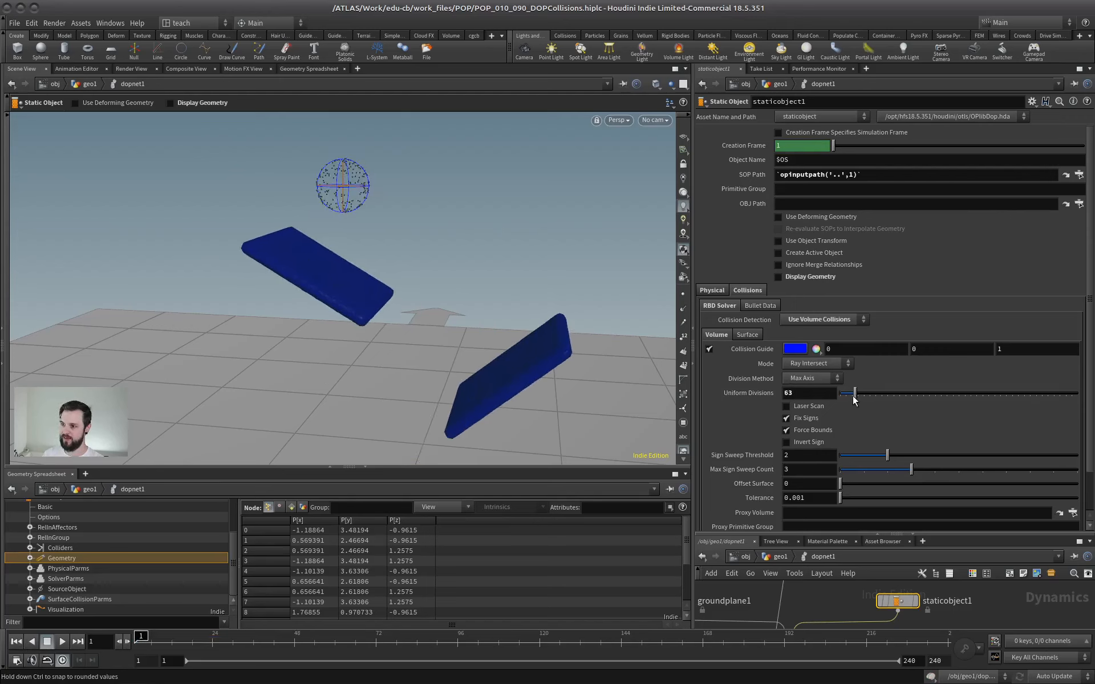
{"action": "mouse_move", "coordinate": [354, 323]}
{"action": "right_mouse_down", "text": "alt"}
{"action": "mouse_move", "coordinate": [454, 313]}
{"action": "mouse_move", "coordinate": [362, 330]}
{"action": "right_mouse_up", "text": "alt"}
{"action": "middle_click_drag", "start_coordinate": [393, 331], "coordinate": [445, 337], "text": "alt"}
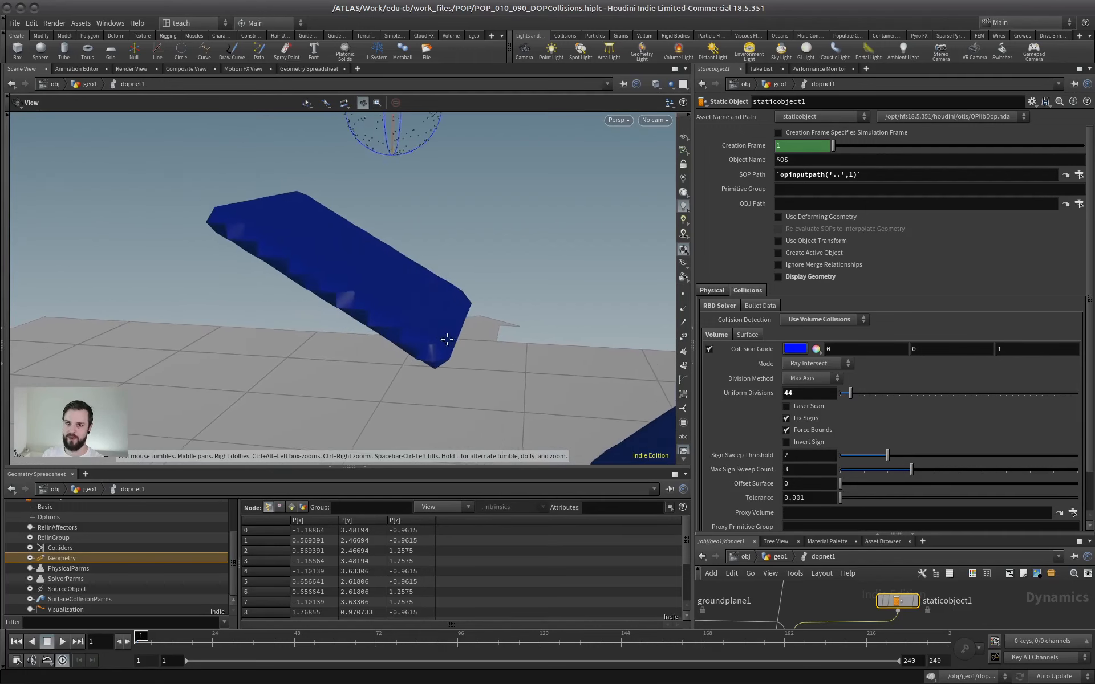
Set the static object's Uniform Divisions to 30.
{"action": "left_click_drag", "start_coordinate": [852, 394], "coordinate": [687, 367]}
{"action": "type", "text": "30"}
{"action": "key", "text": "Return"}
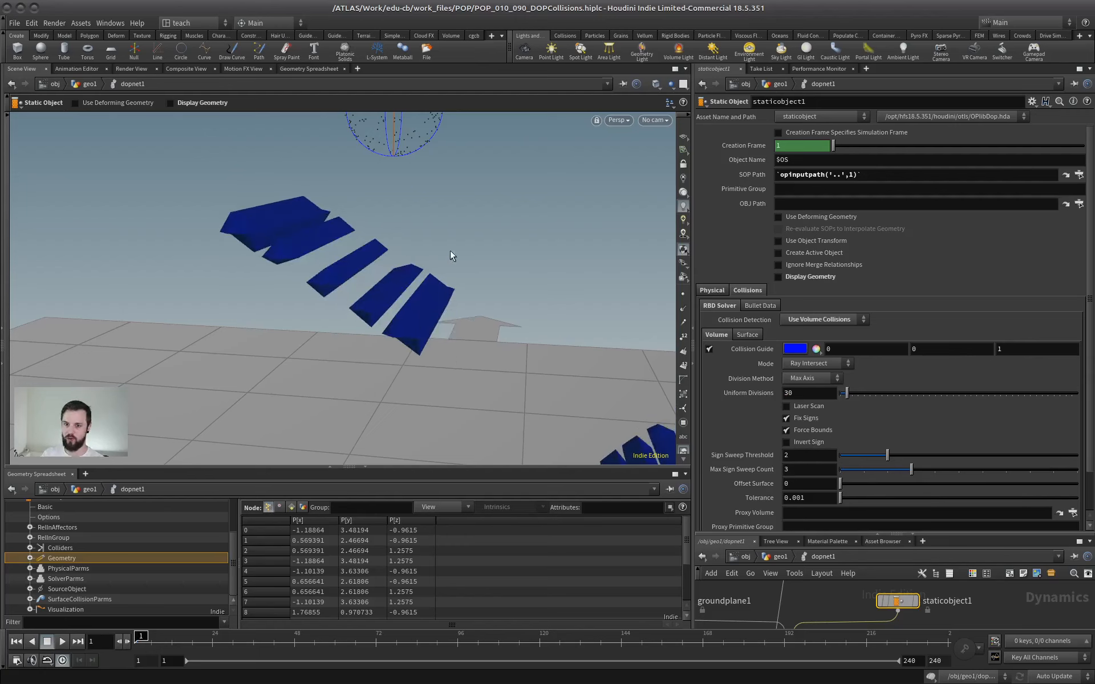
Raise the static object's Uniform Divisions to 70.
{"action": "left_click_drag", "start_coordinate": [788, 393], "coordinate": [659, 361]}
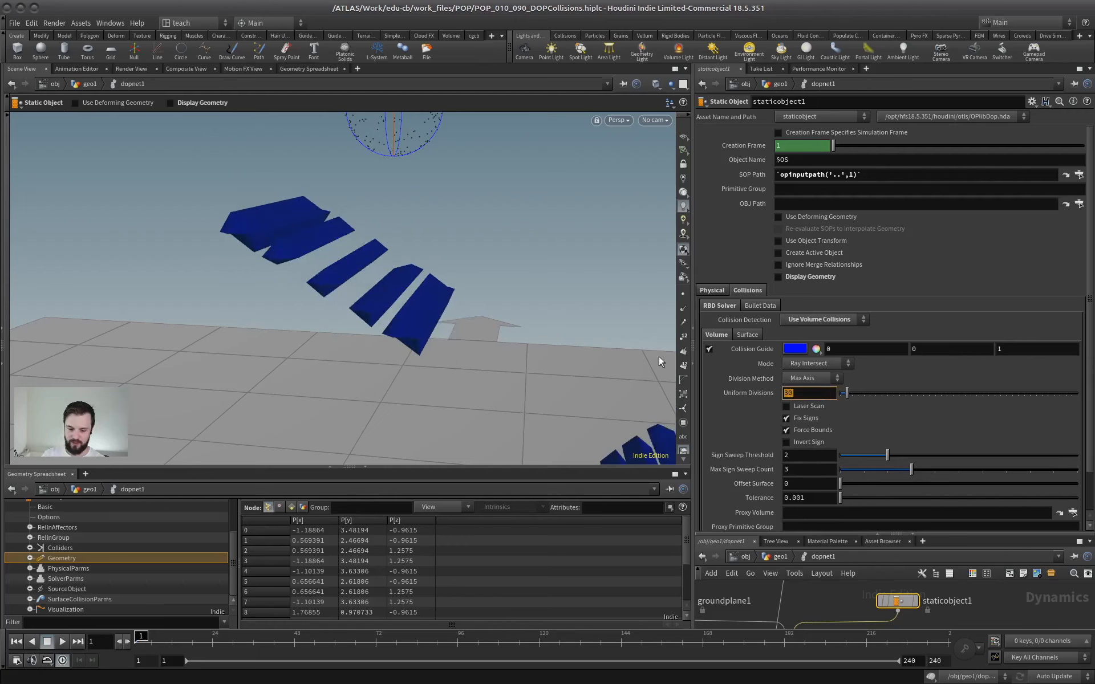
{"action": "type", "text": "70"}
{"action": "key", "text": "Return"}
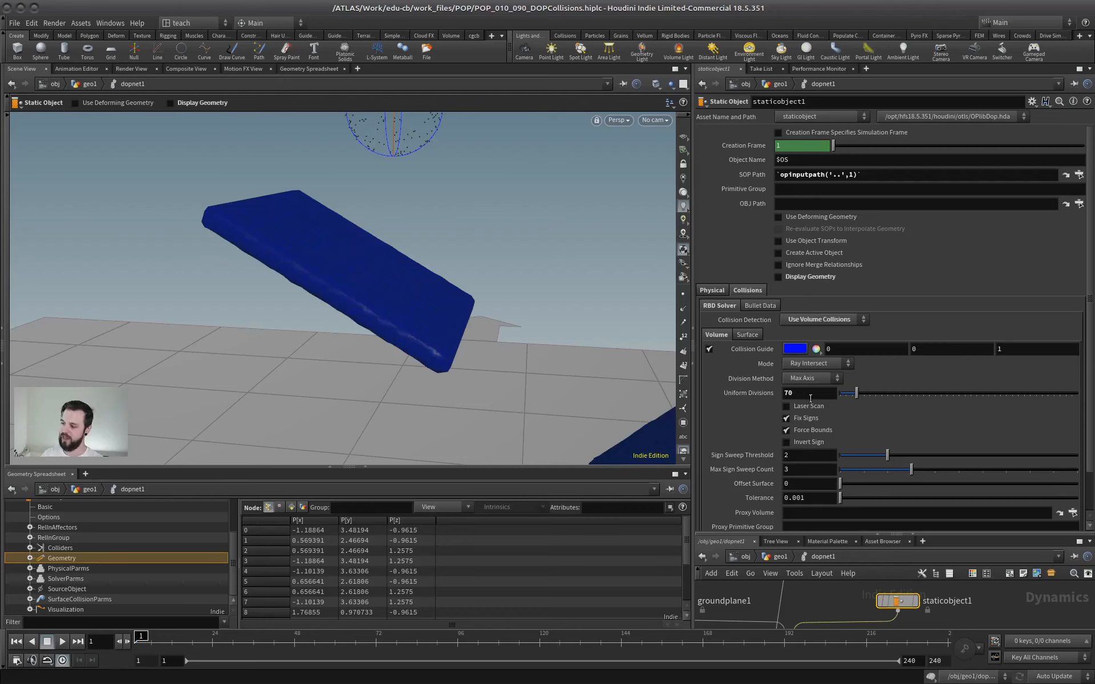
Try to raise the static object's Uniform Divisions to 1000.
{"action": "left_click_drag", "start_coordinate": [810, 398], "coordinate": [870, 432]}
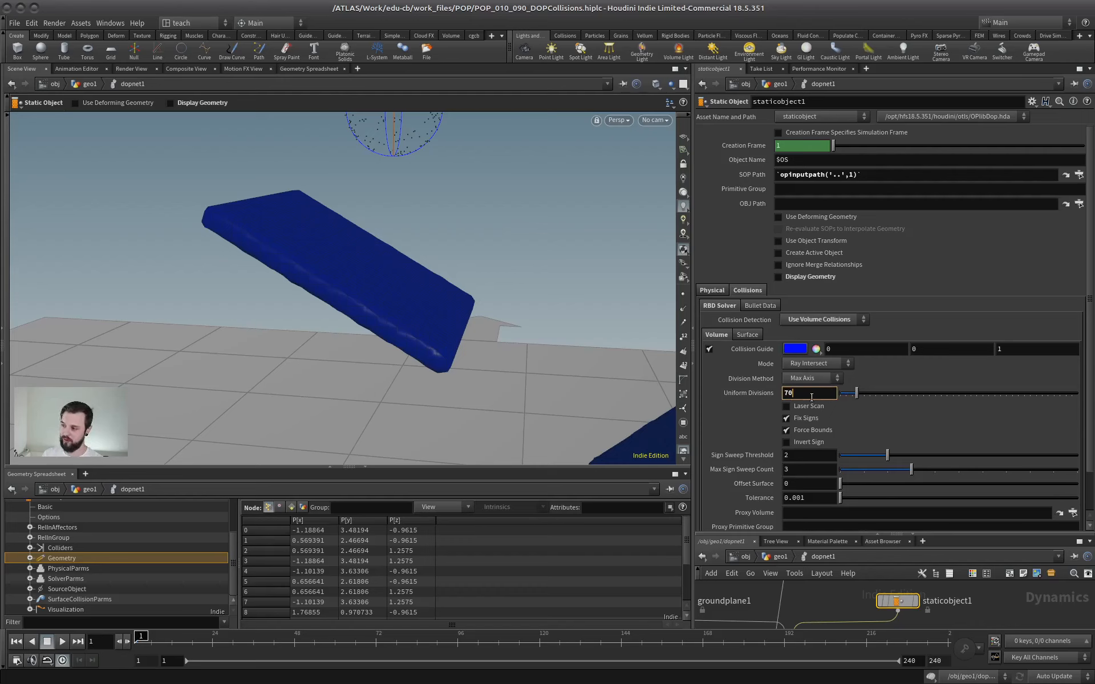
{"action": "type", "text": "1000"}
{"action": "key", "text": "Return"}
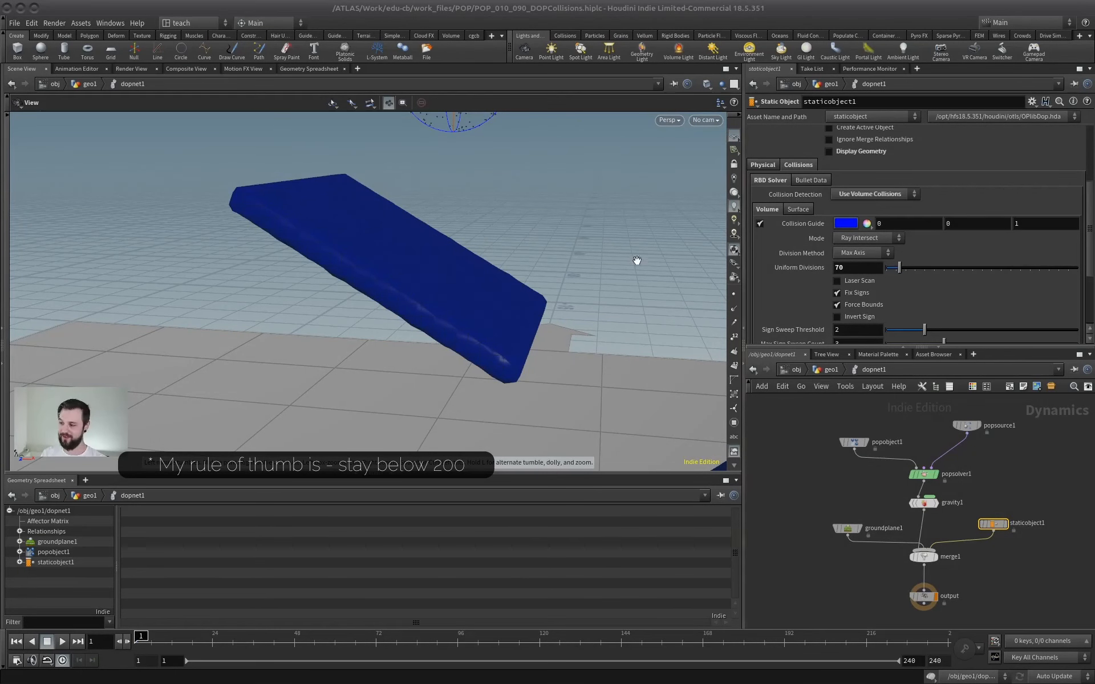
{"action": "left_click_drag", "start_coordinate": [469, 258], "coordinate": [545, 264]}
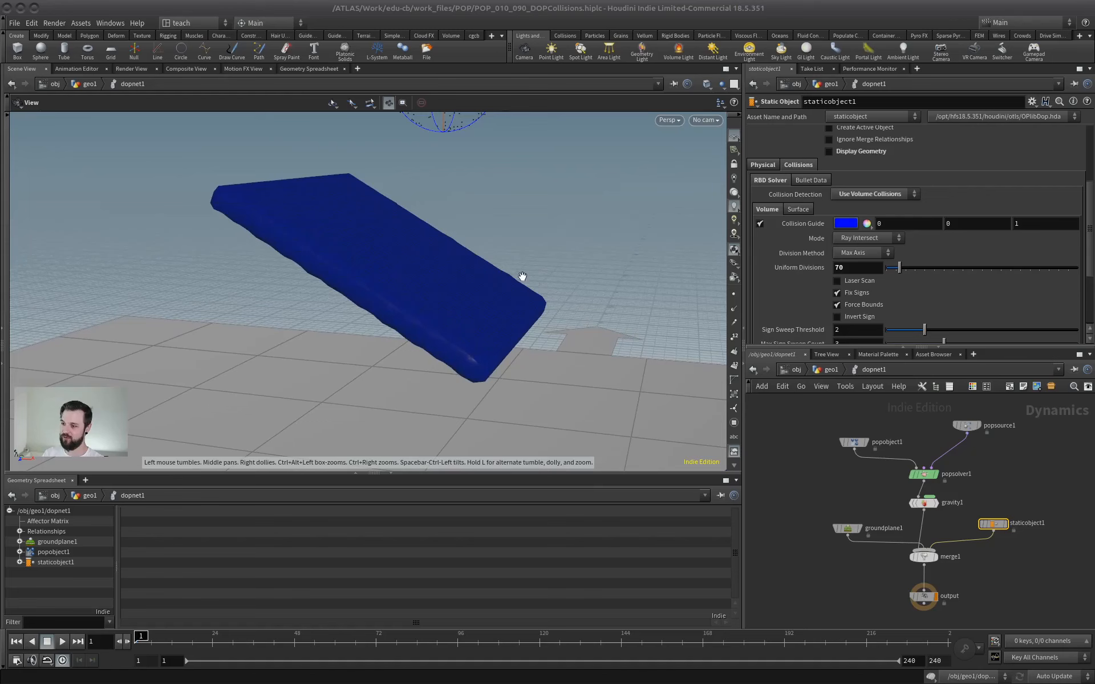
{"action": "left_click", "coordinate": [854, 267]}
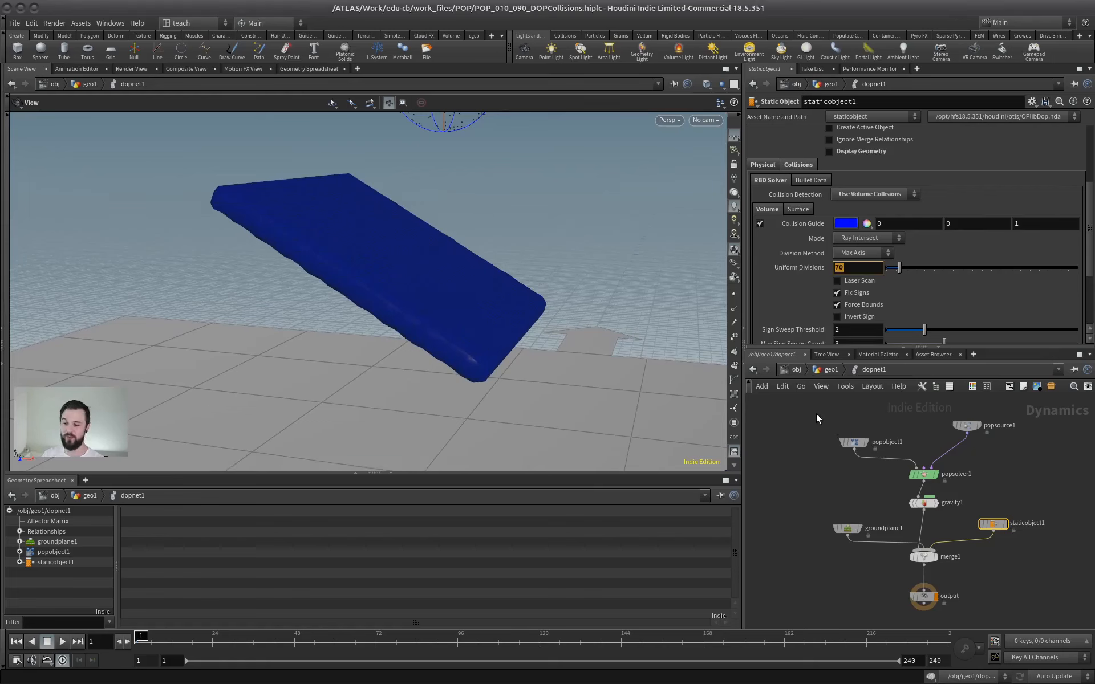
{"action": "left_click", "coordinate": [856, 264]}
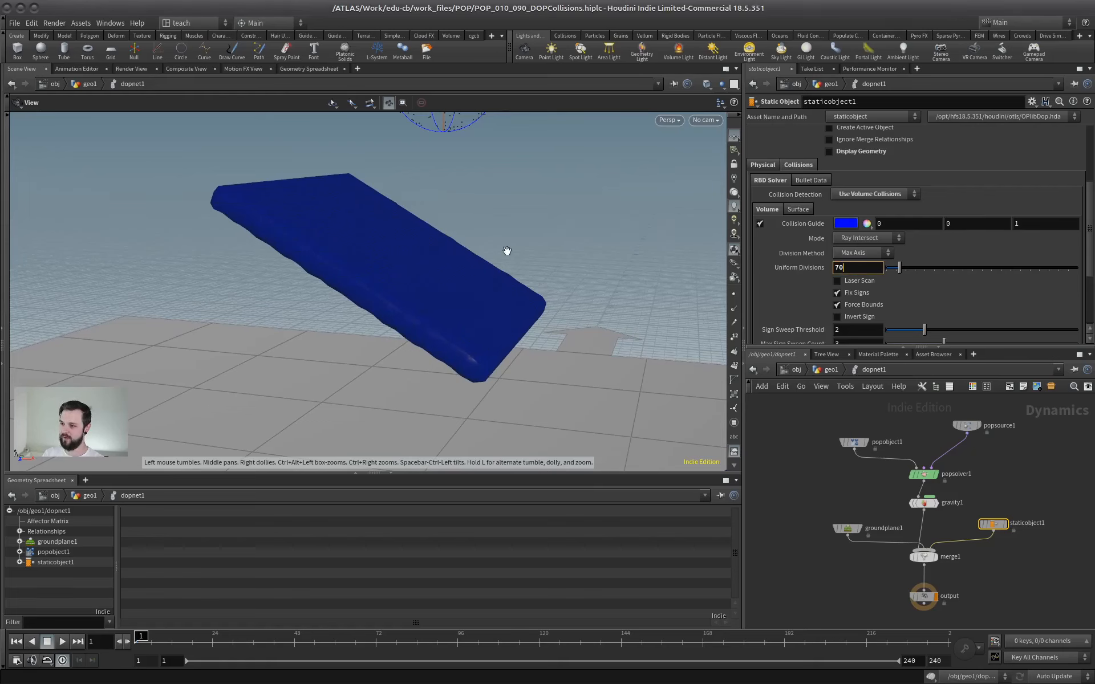
Go up to the geo1 level, play the simulation to inspect the particles sliding off the upper slab's edge, and stop playback.
{"action": "left_click", "coordinate": [832, 369]}
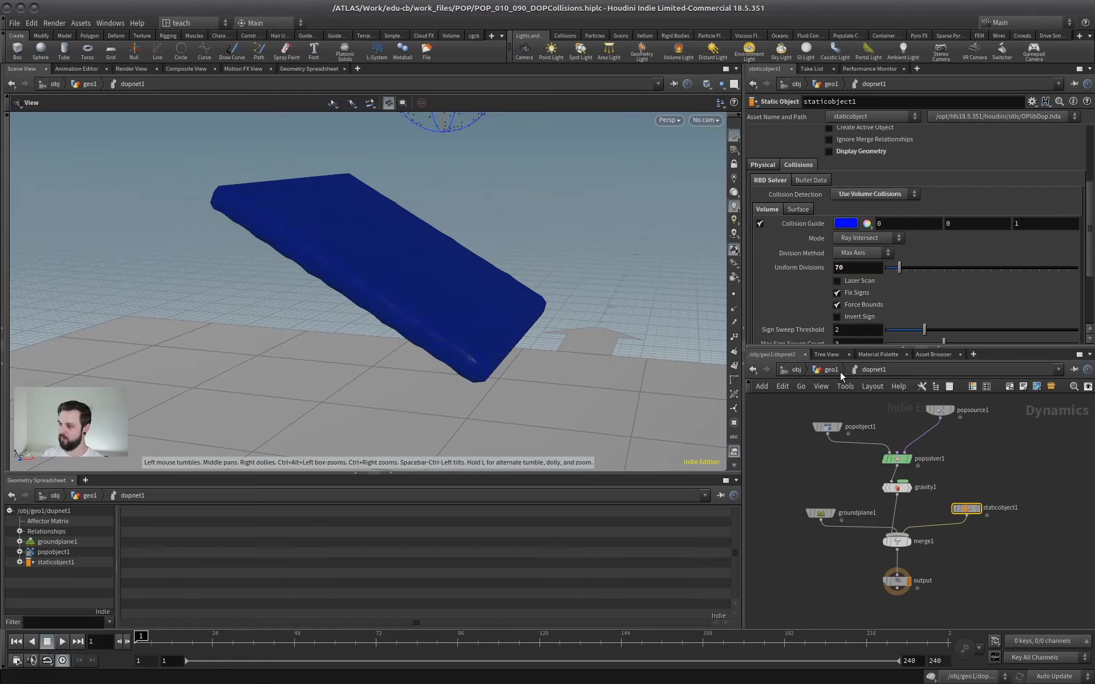
{"action": "left_click", "coordinate": [62, 641]}
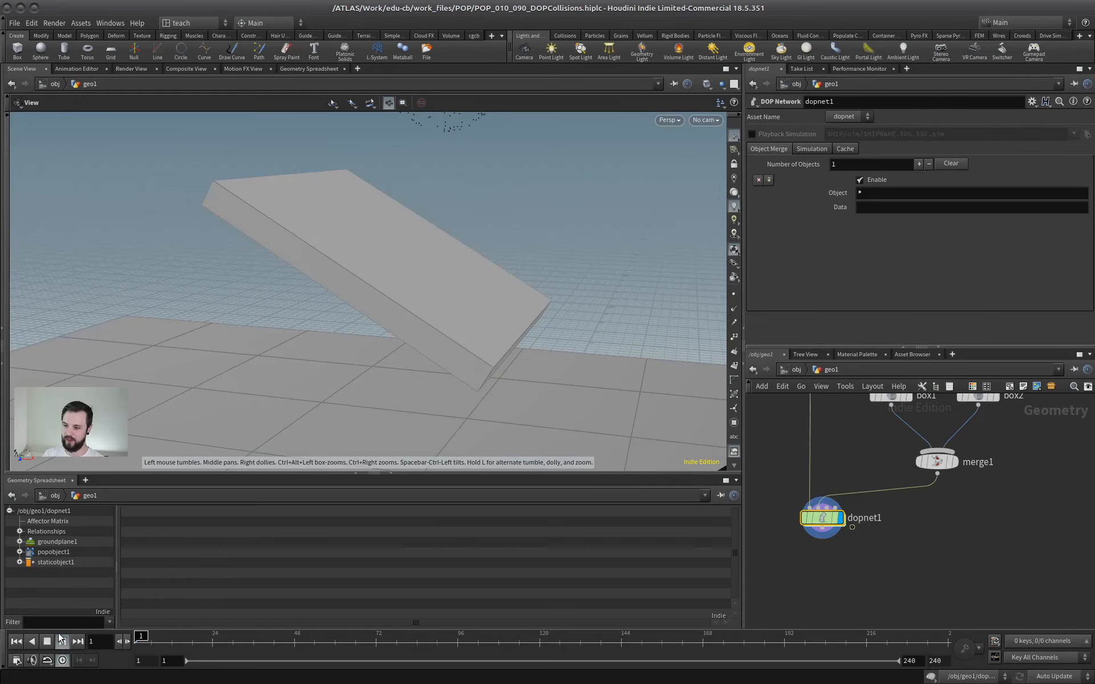
{"action": "left_click_drag", "start_coordinate": [453, 291], "coordinate": [420, 324]}
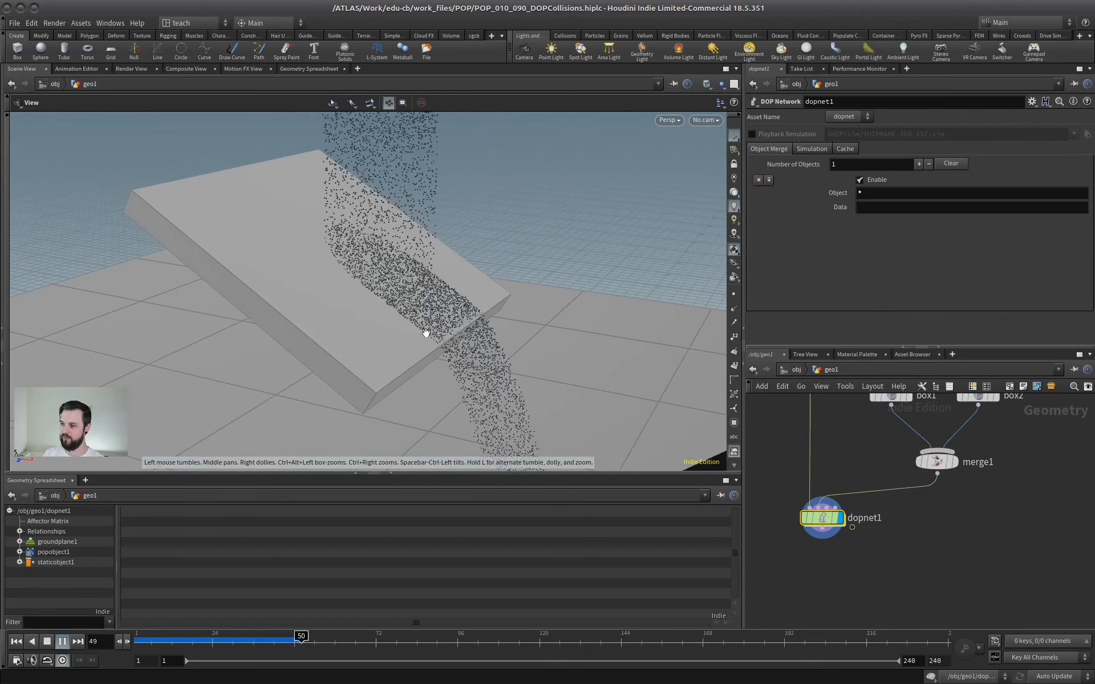
{"action": "left_click_drag", "start_coordinate": [478, 361], "coordinate": [588, 272]}
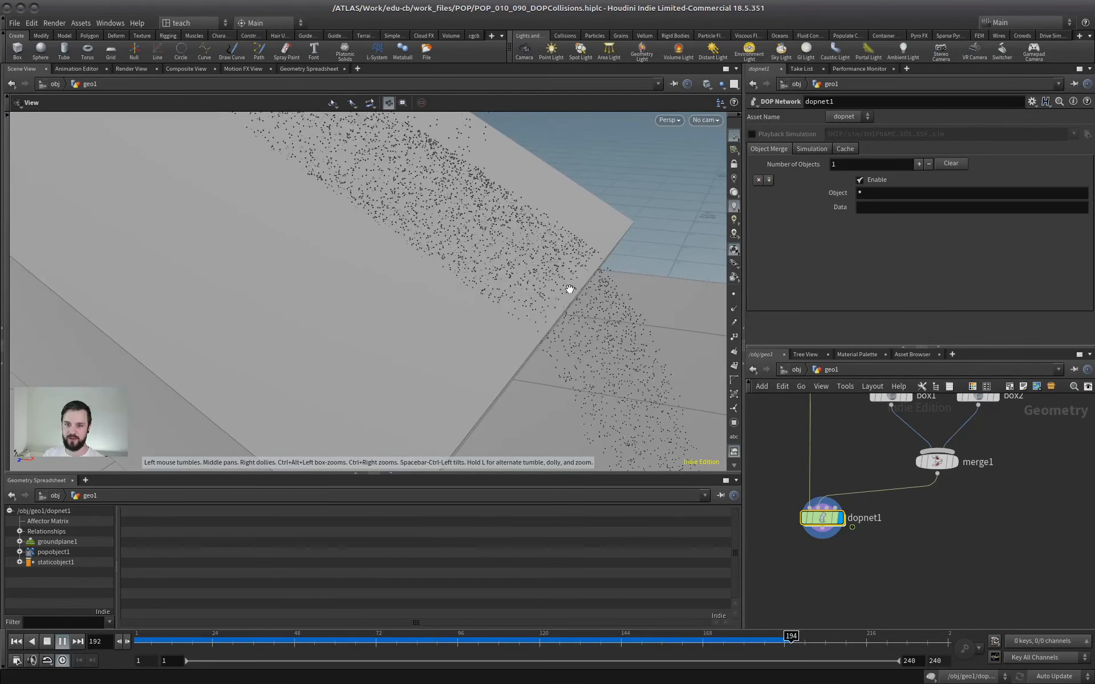
{"action": "left_click", "coordinate": [49, 640]}
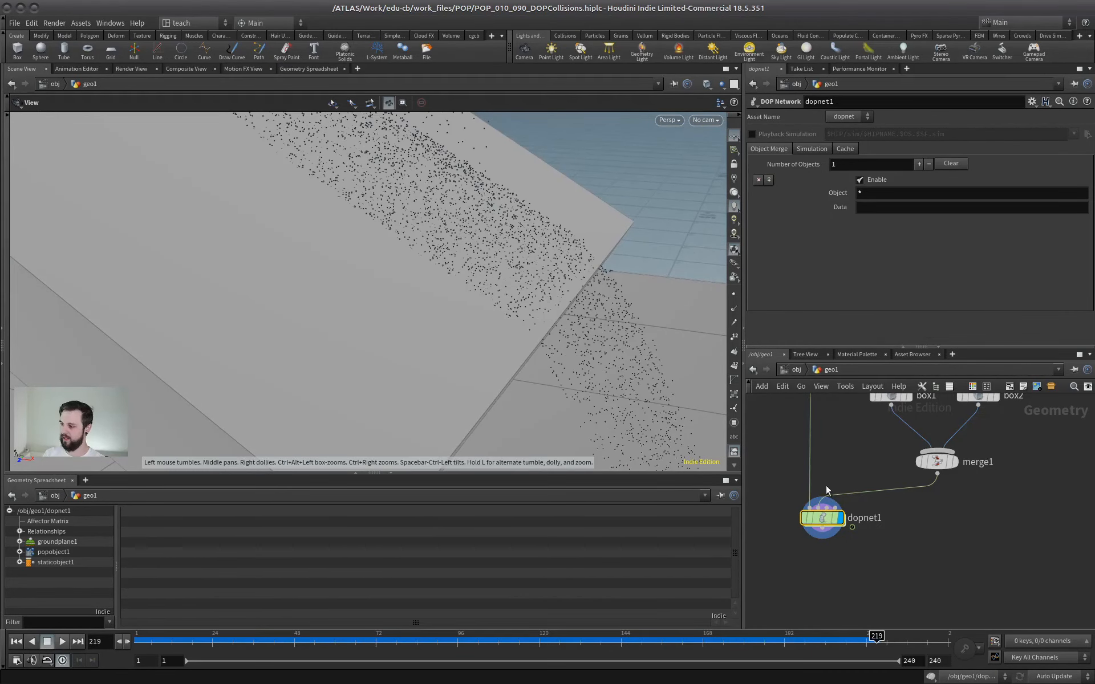
Re-enter dopnet1, set the static object's Uniform Divisions to 200, and reset to the first frame to rebuild the collision guide.
{"action": "double_click", "coordinate": [822, 517]}
{"action": "double_click", "coordinate": [860, 269]}
{"action": "type", "text": "200"}
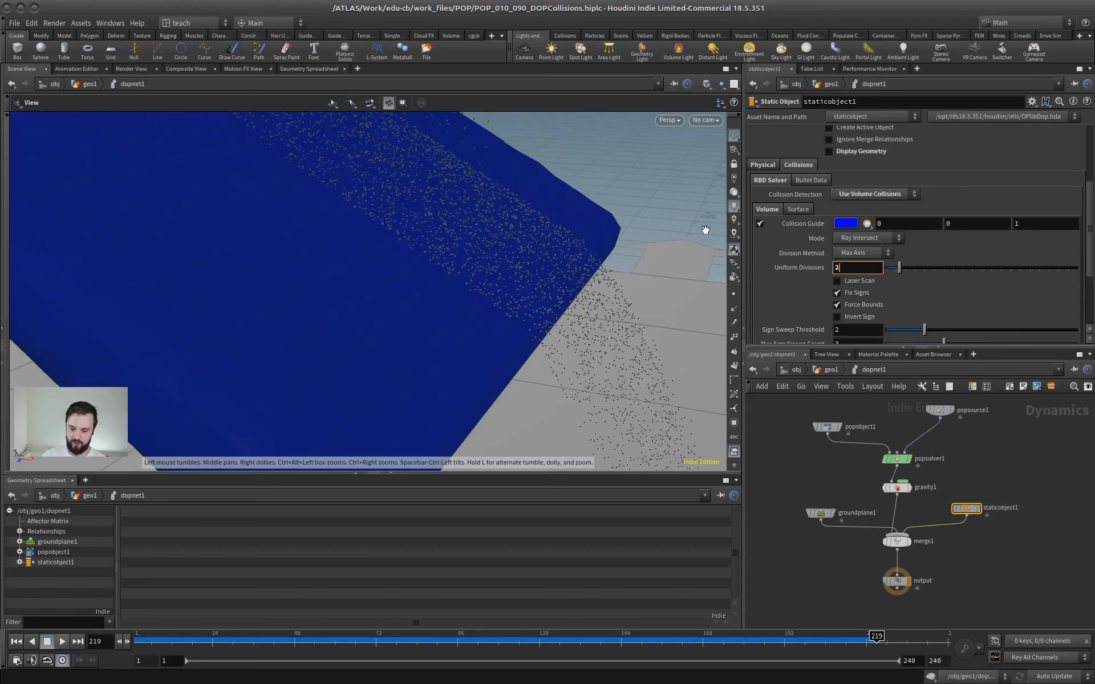
{"action": "key", "text": "Return"}
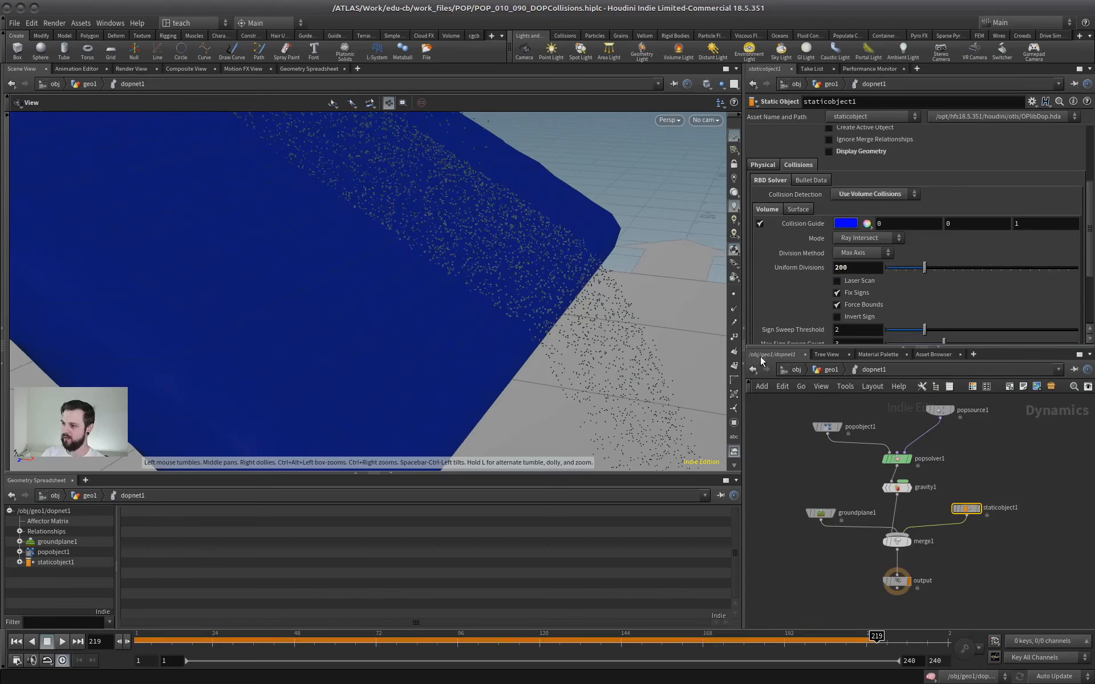
{"action": "left_click", "coordinate": [16, 641]}
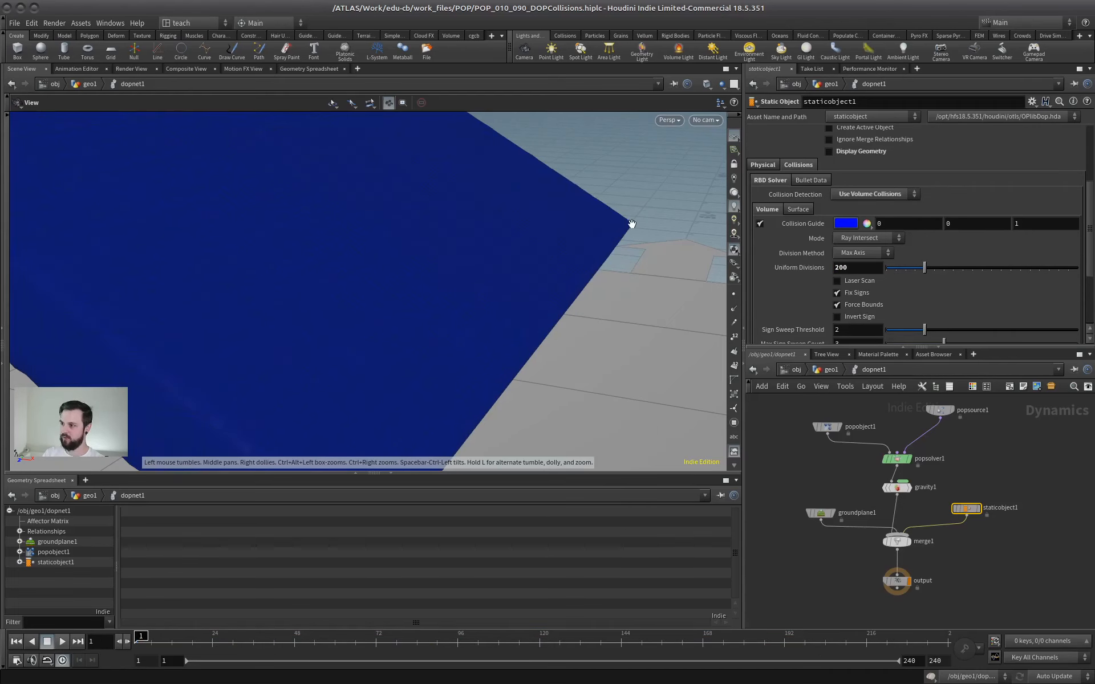
{"action": "left_click_drag", "start_coordinate": [611, 224], "coordinate": [564, 239]}
Return to the geo1 level and replay the simulation to inspect particle collisions along the upper slab's edge at the higher volume resolution.
{"action": "key", "text": "u"}
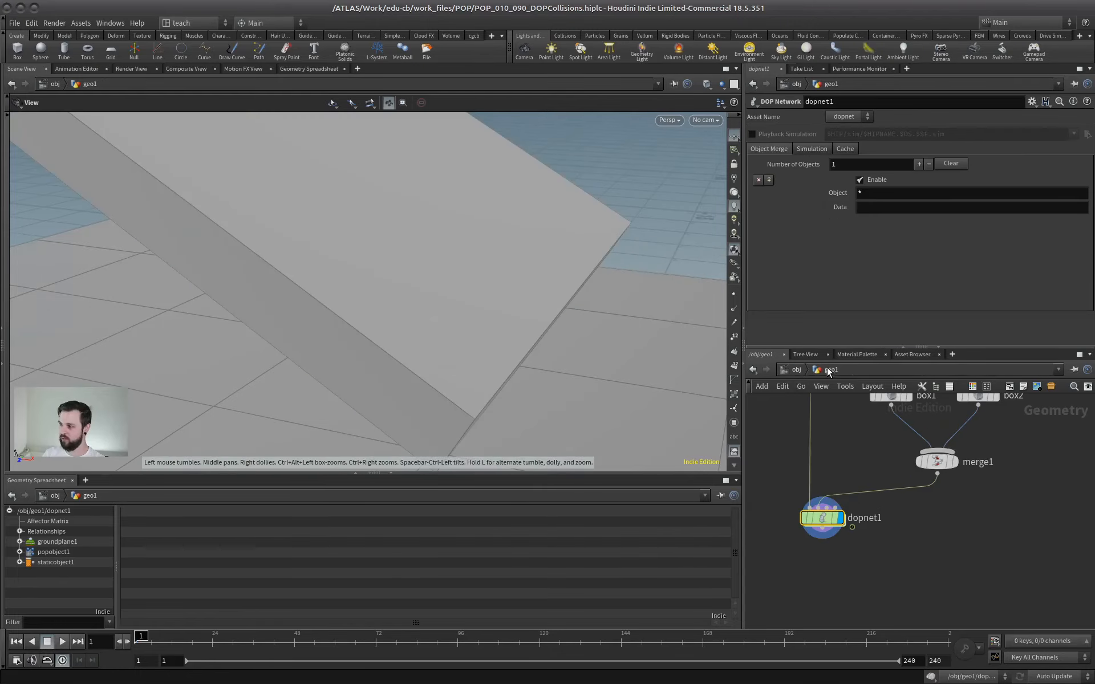
{"action": "left_click", "coordinate": [61, 641]}
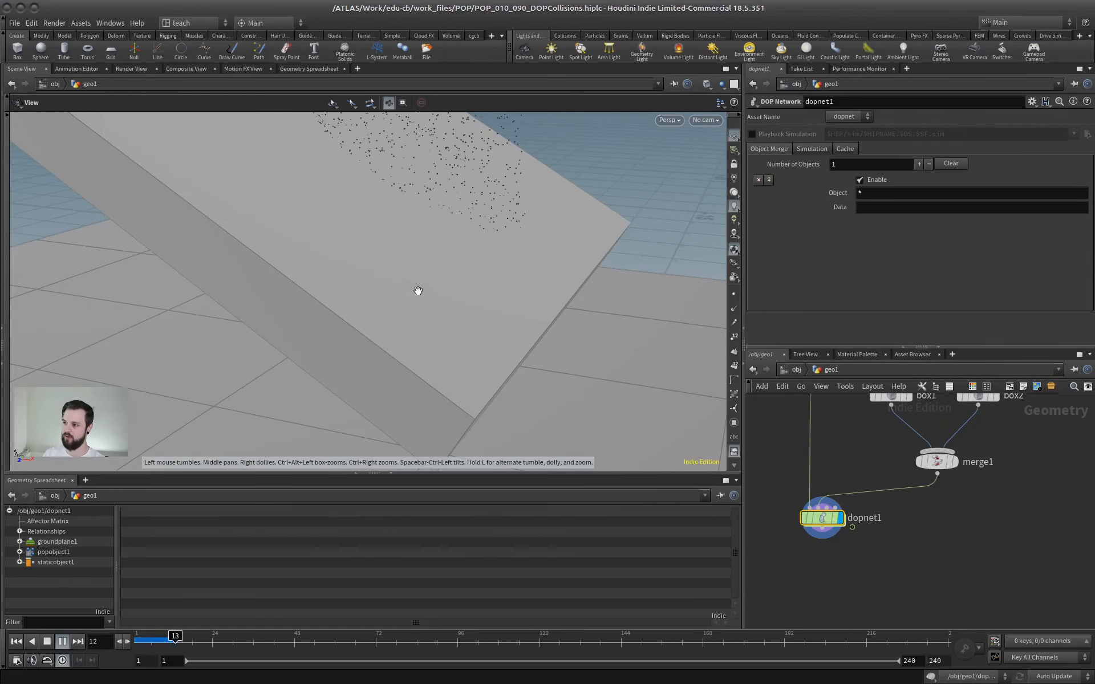
{"action": "left_click_drag", "start_coordinate": [416, 291], "coordinate": [496, 263]}
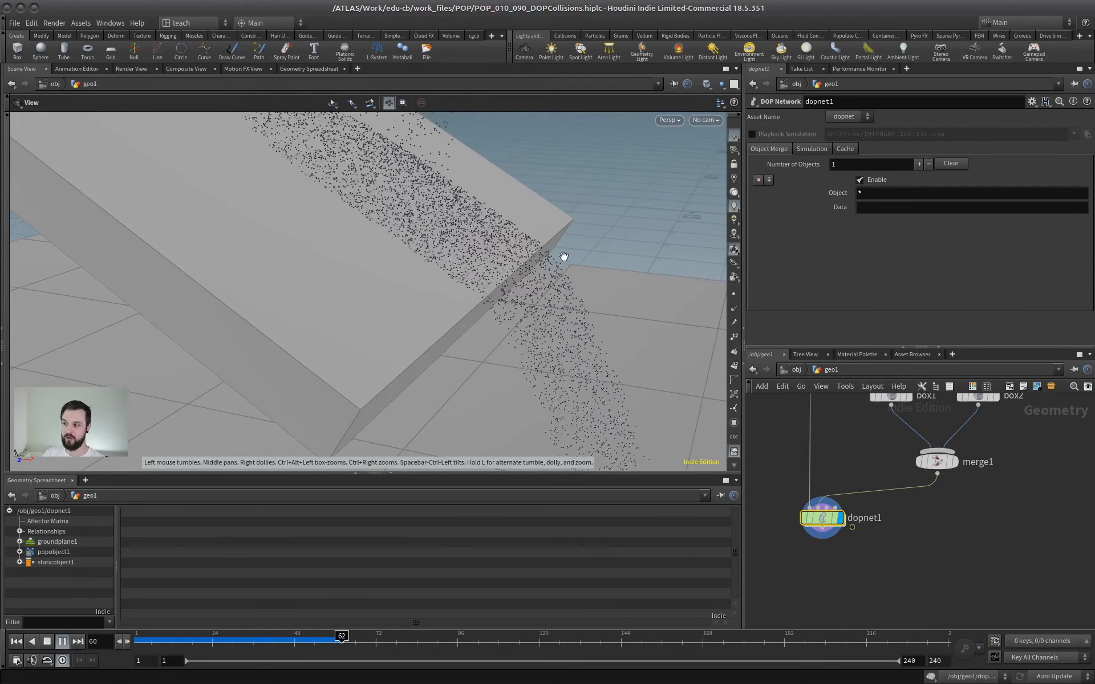
Watch the particle stream fall from the upper slab towards the lower one, stop playback, and inspect both slabs.
{"action": "right_click_drag", "start_coordinate": [507, 272], "coordinate": [388, 310]}
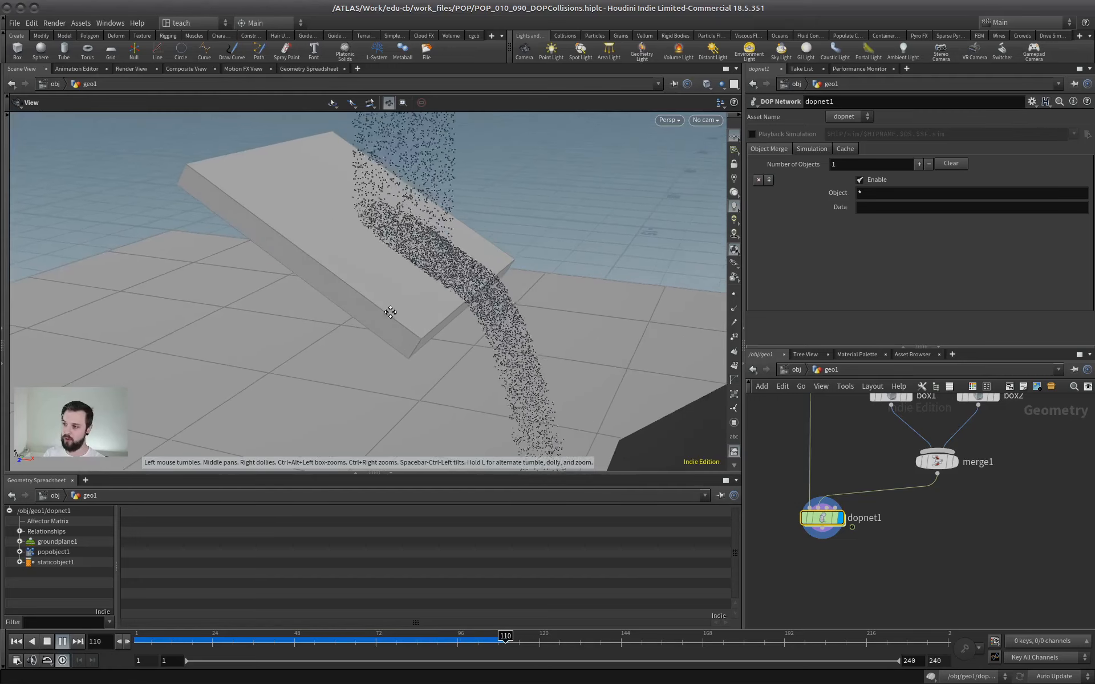
{"action": "middle_click_drag", "start_coordinate": [388, 310], "coordinate": [376, 264]}
{"action": "right_click_drag", "start_coordinate": [377, 264], "coordinate": [285, 288]}
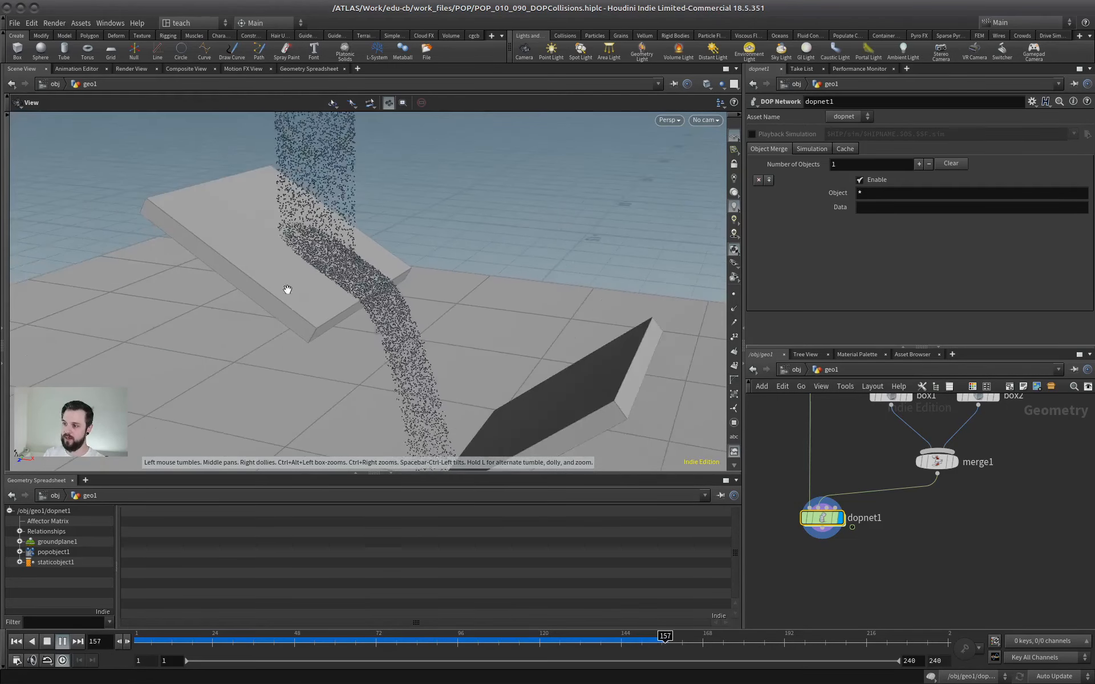
{"action": "left_click_drag", "start_coordinate": [379, 304], "coordinate": [391, 298]}
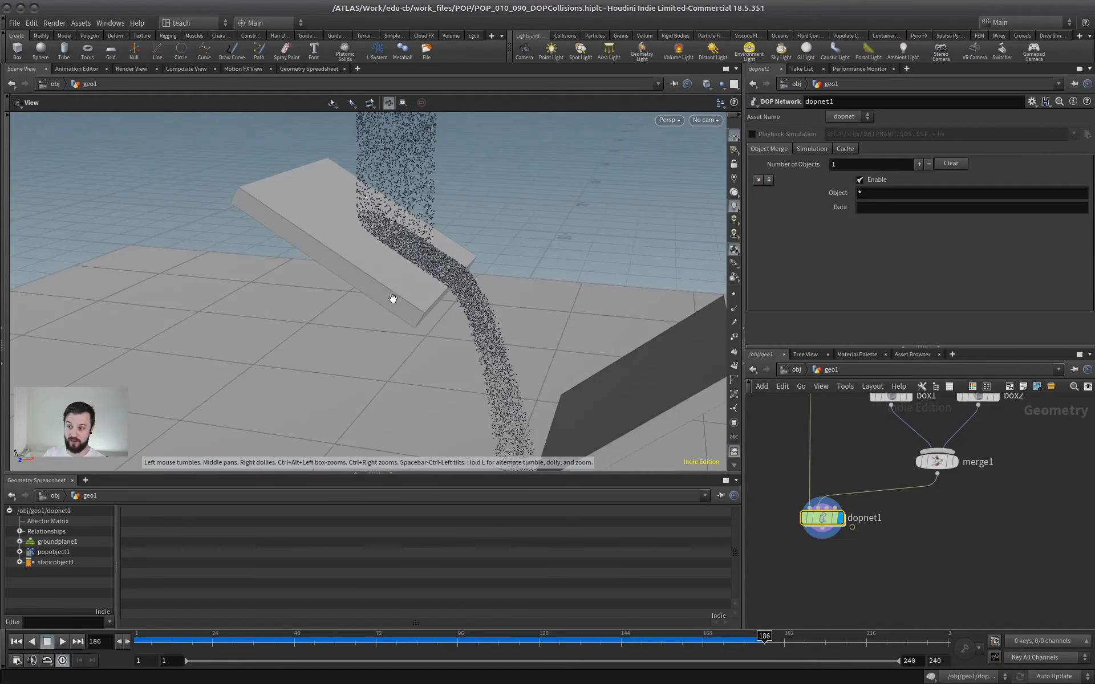
{"action": "right_click_drag", "start_coordinate": [393, 297], "coordinate": [469, 284]}
{"action": "middle_click_drag", "start_coordinate": [810, 518], "coordinate": [806, 559]}
{"action": "right_click_drag", "start_coordinate": [593, 331], "coordinate": [529, 327]}
{"action": "middle_click_drag", "start_coordinate": [707, 371], "coordinate": [537, 329]}
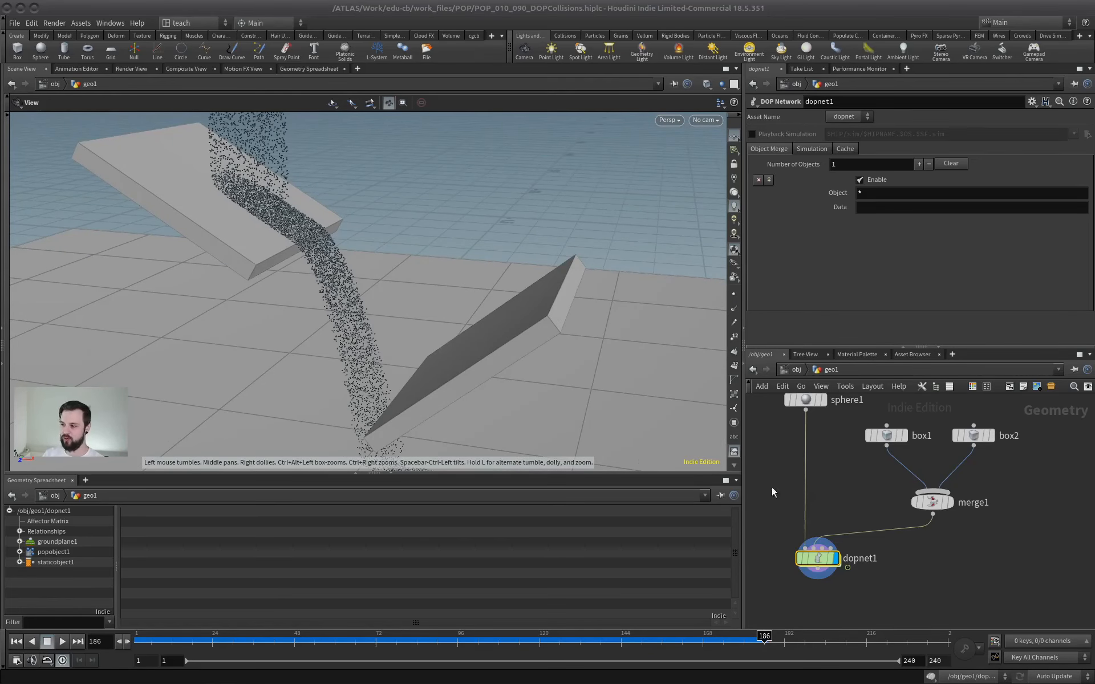
Enter dopnet1, review the static object's Collision Detection options without changing them, and return to the geo1 level.
{"action": "double_click", "coordinate": [817, 557]}
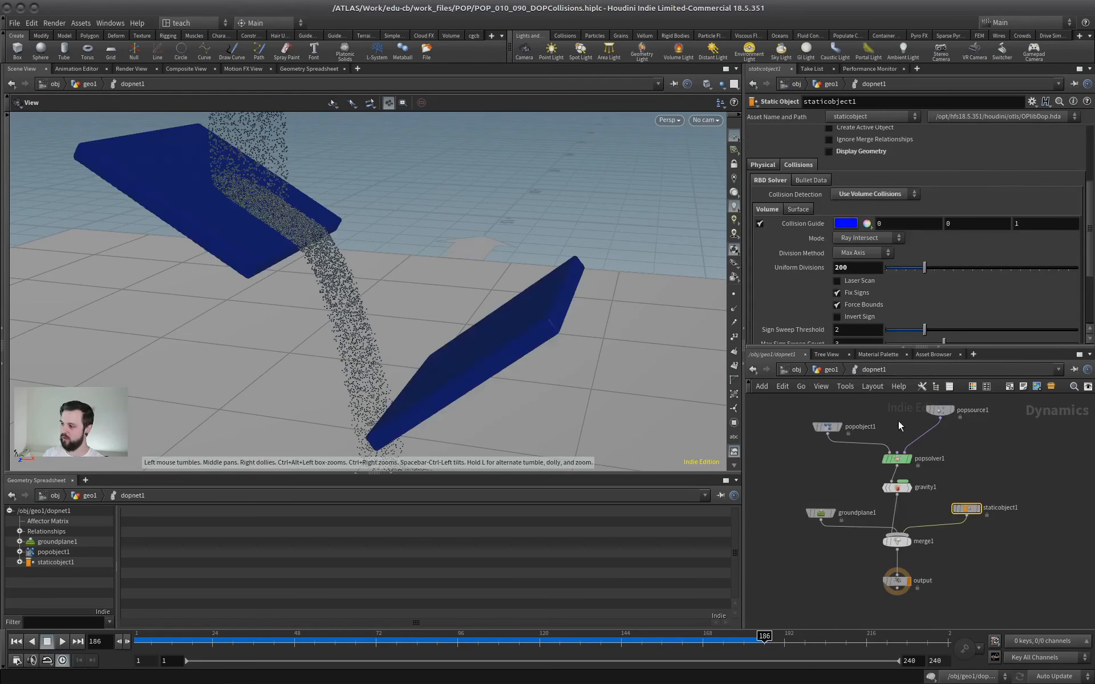
{"action": "left_click", "coordinate": [868, 194]}
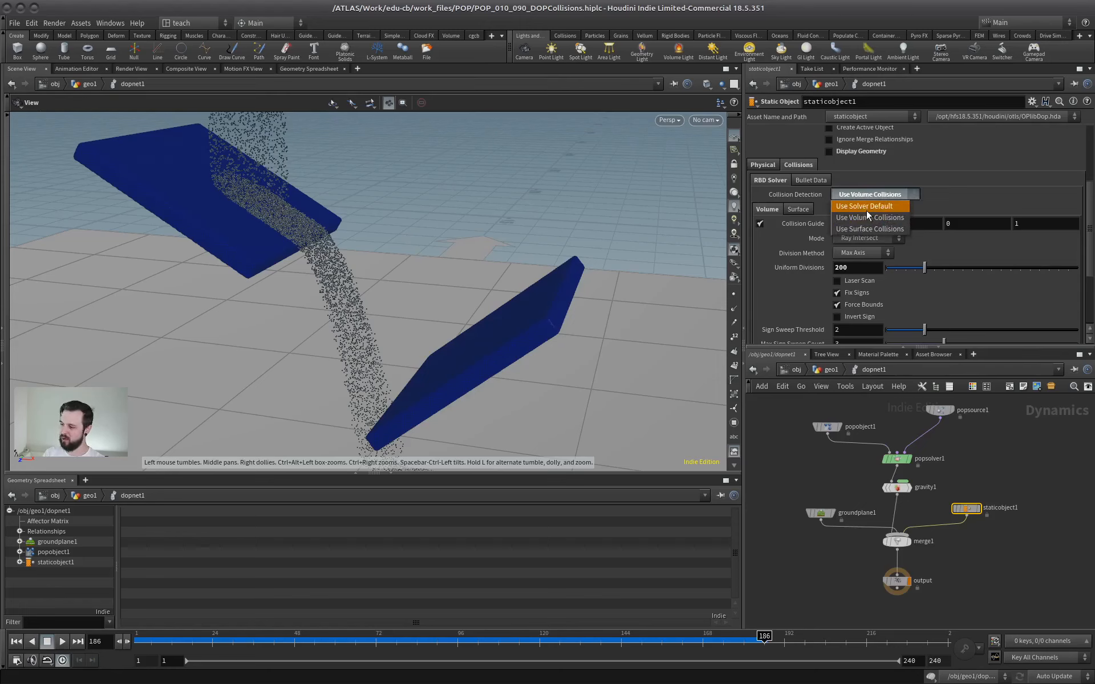
{"action": "left_click", "coordinate": [938, 188]}
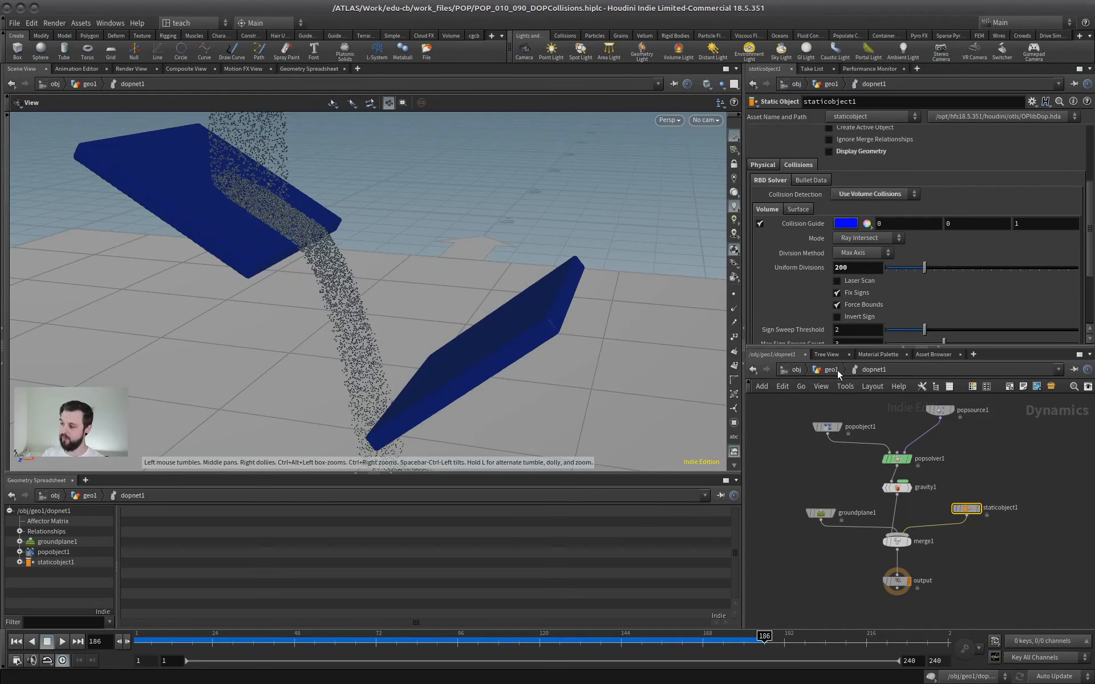
{"action": "left_click", "coordinate": [830, 370]}
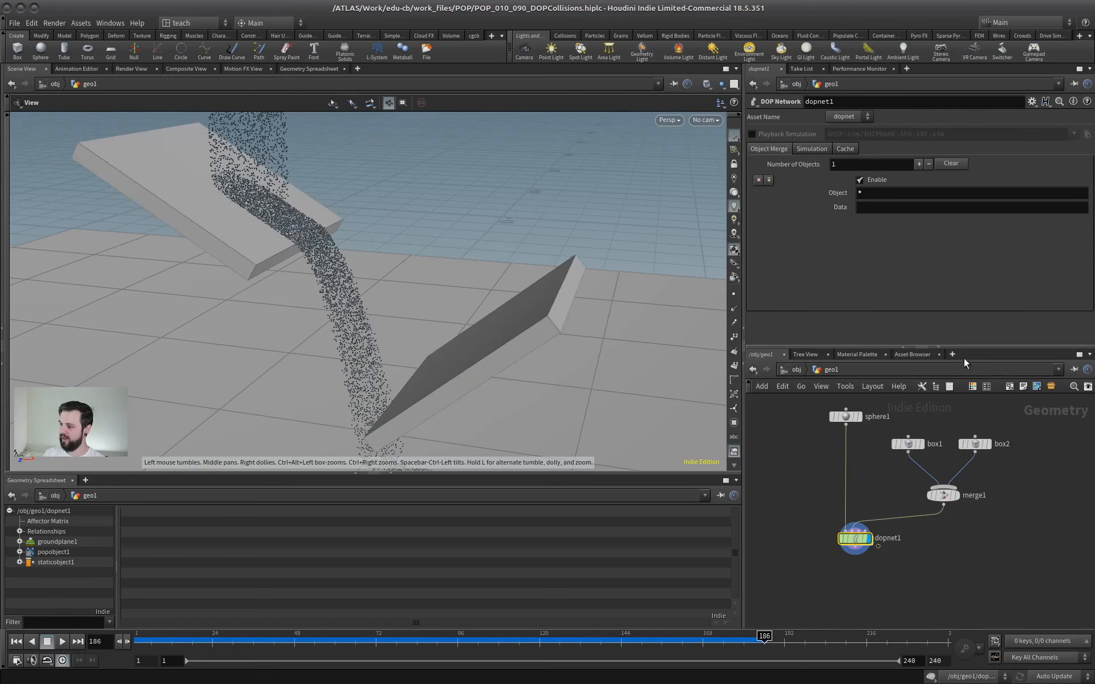
Rewind to the first frame and display the merge2 node that combines grid1 and grid2.
{"action": "left_click_drag", "start_coordinate": [970, 347], "coordinate": [967, 255]}
{"action": "scroll", "coordinate": [944, 333], "scroll_direction": "down", "scroll_amount": 1}
{"action": "middle_click_drag", "start_coordinate": [916, 349], "coordinate": [798, 365]}
{"action": "middle_click_drag", "start_coordinate": [981, 368], "coordinate": [823, 381]}
{"action": "left_click_drag", "start_coordinate": [1005, 348], "coordinate": [907, 442]}
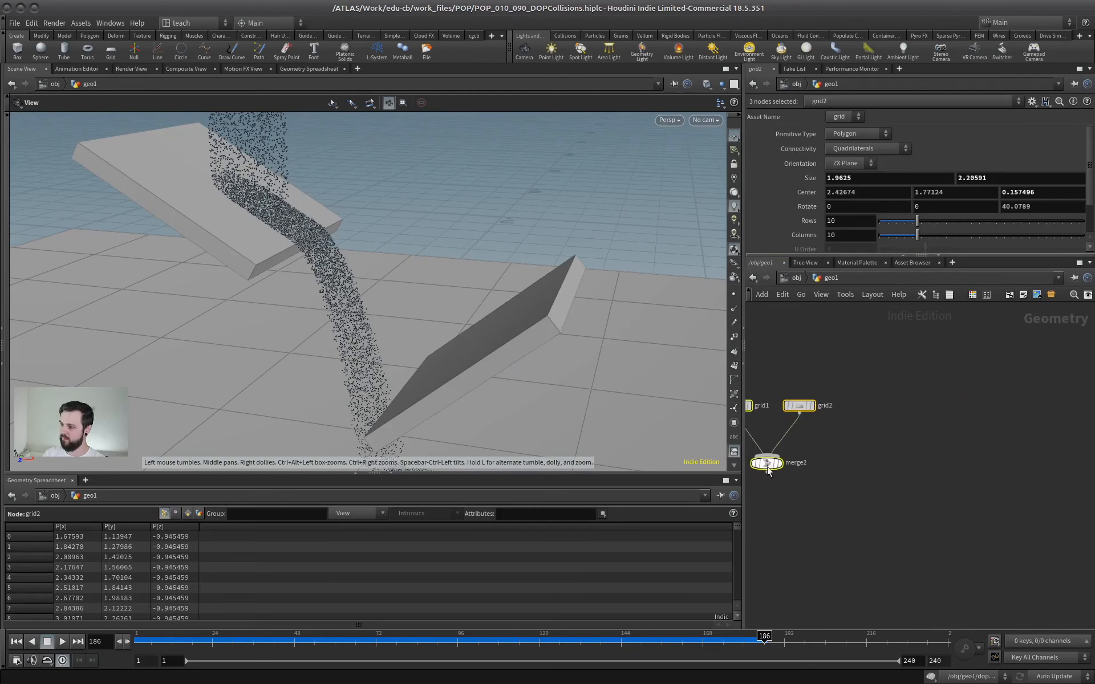
{"action": "middle_click_drag", "start_coordinate": [1077, 414], "coordinate": [1065, 416]}
{"action": "left_click_drag", "start_coordinate": [423, 307], "coordinate": [433, 299]}
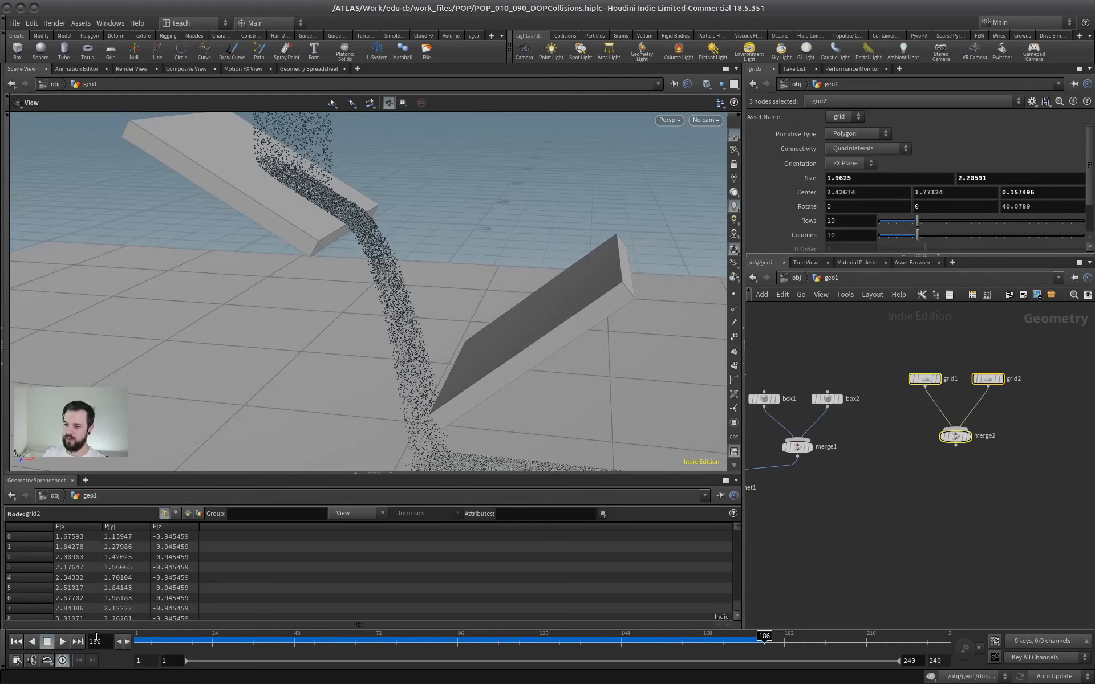
{"action": "left_click", "coordinate": [16, 642]}
{"action": "left_click", "coordinate": [967, 436]}
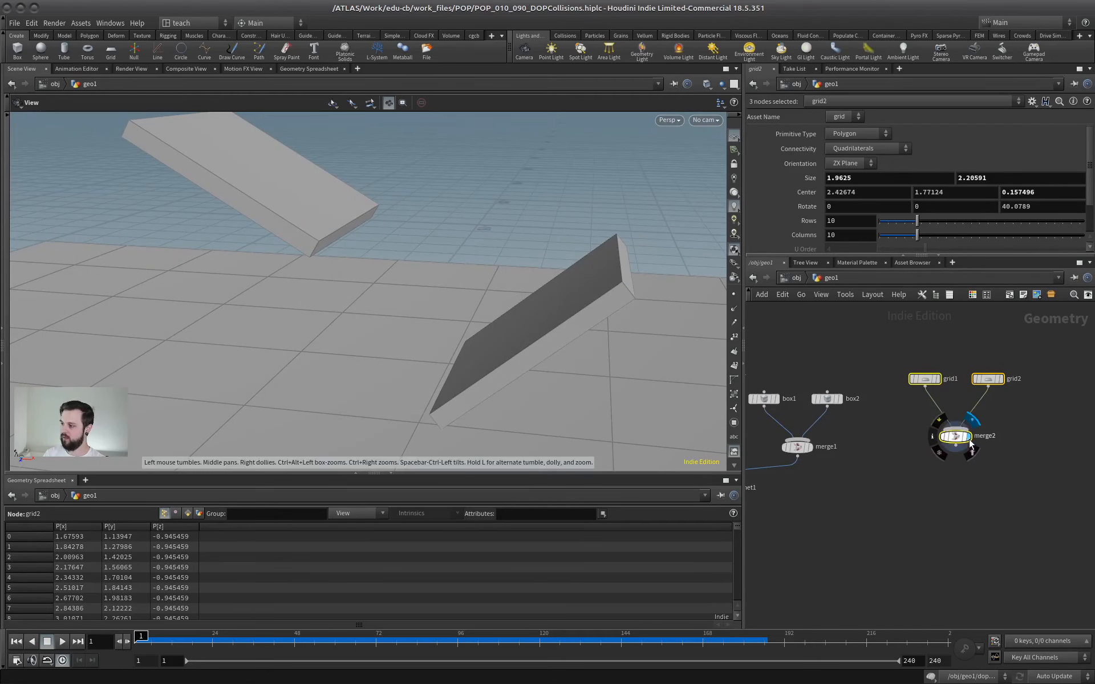
{"action": "left_click_drag", "start_coordinate": [636, 220], "coordinate": [491, 306]}
{"action": "right_click_drag", "start_coordinate": [492, 305], "coordinate": [487, 303]}
{"action": "middle_click_drag", "start_coordinate": [487, 304], "coordinate": [546, 286]}
Connect merge2 to dopnet1's second input in place of merge1, and display dopnet1.
{"action": "middle_click_drag", "start_coordinate": [874, 450], "coordinate": [942, 435]}
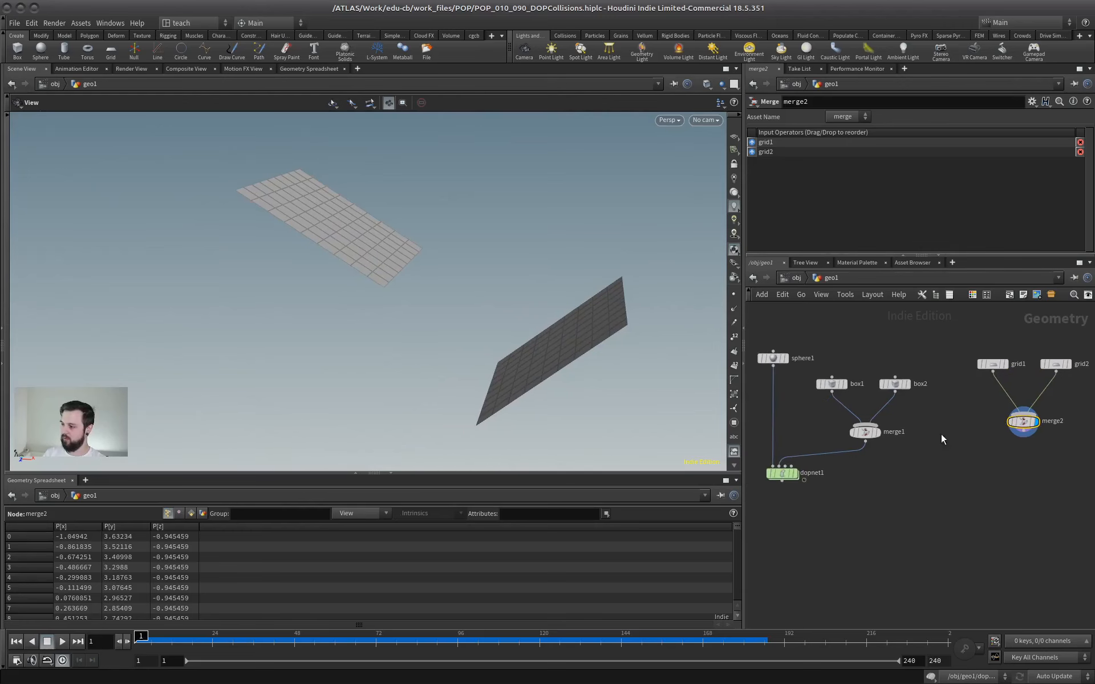
{"action": "left_click", "coordinate": [783, 468]}
{"action": "left_click", "coordinate": [1024, 434]}
{"action": "left_click", "coordinate": [796, 473]}
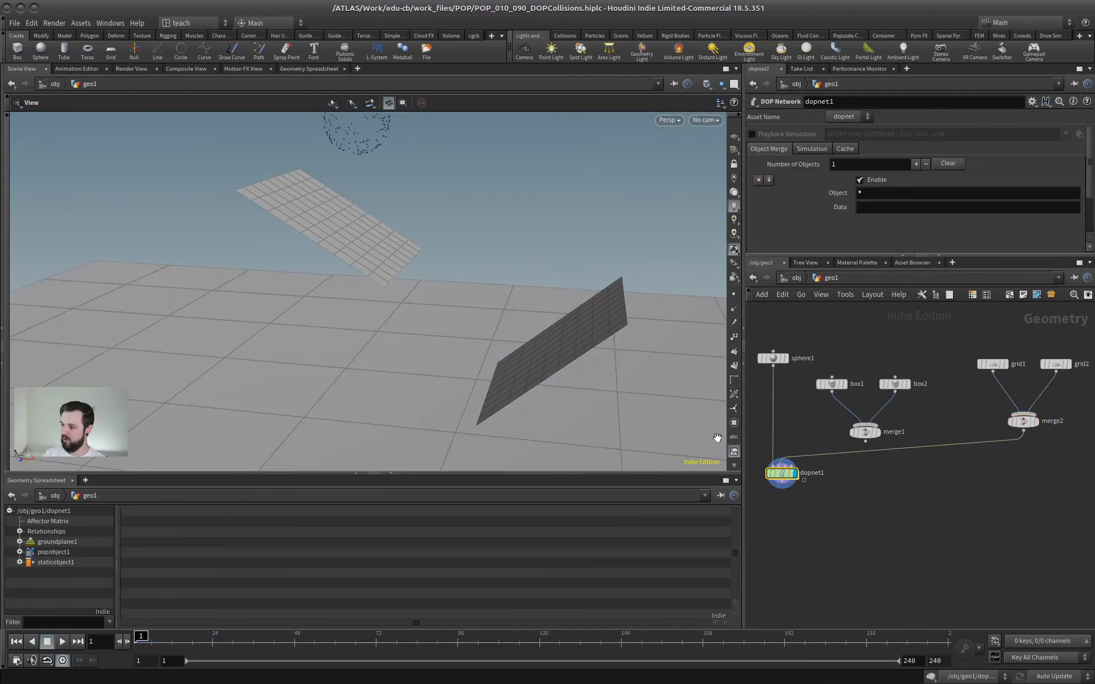
Play the simulation to inspect how the particles interact with the flat grids under volume collisions, and stop playback.
{"action": "right_click_drag", "start_coordinate": [344, 333], "coordinate": [352, 306]}
{"action": "middle_click_drag", "start_coordinate": [352, 306], "coordinate": [271, 339]}
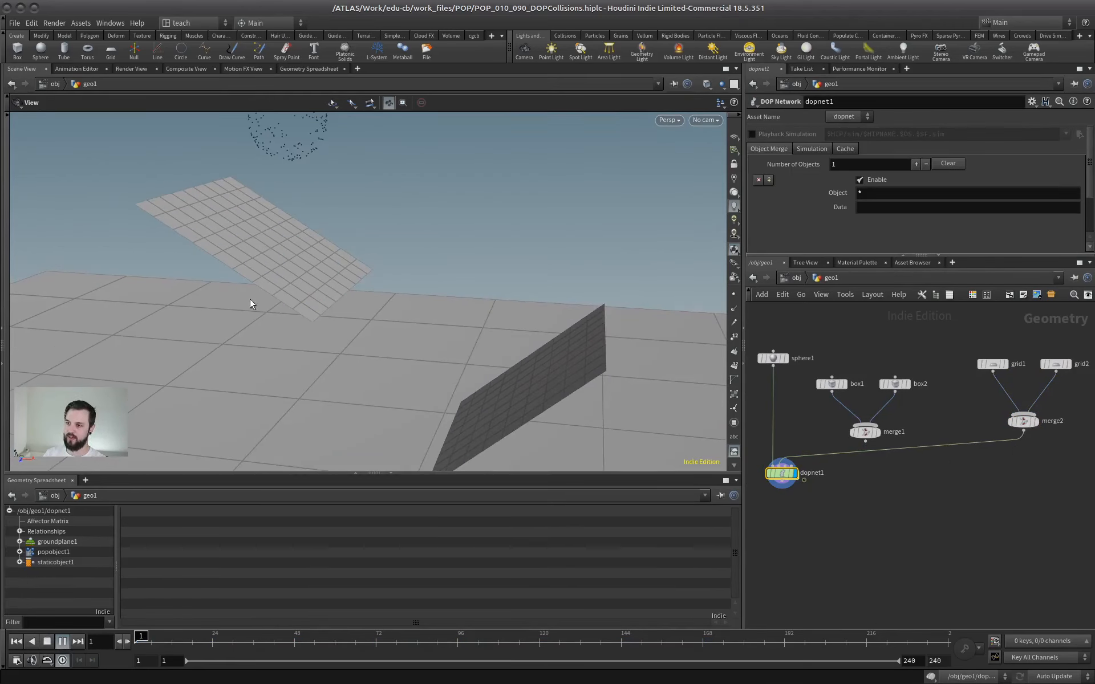
{"action": "left_click_drag", "start_coordinate": [289, 344], "coordinate": [320, 326]}
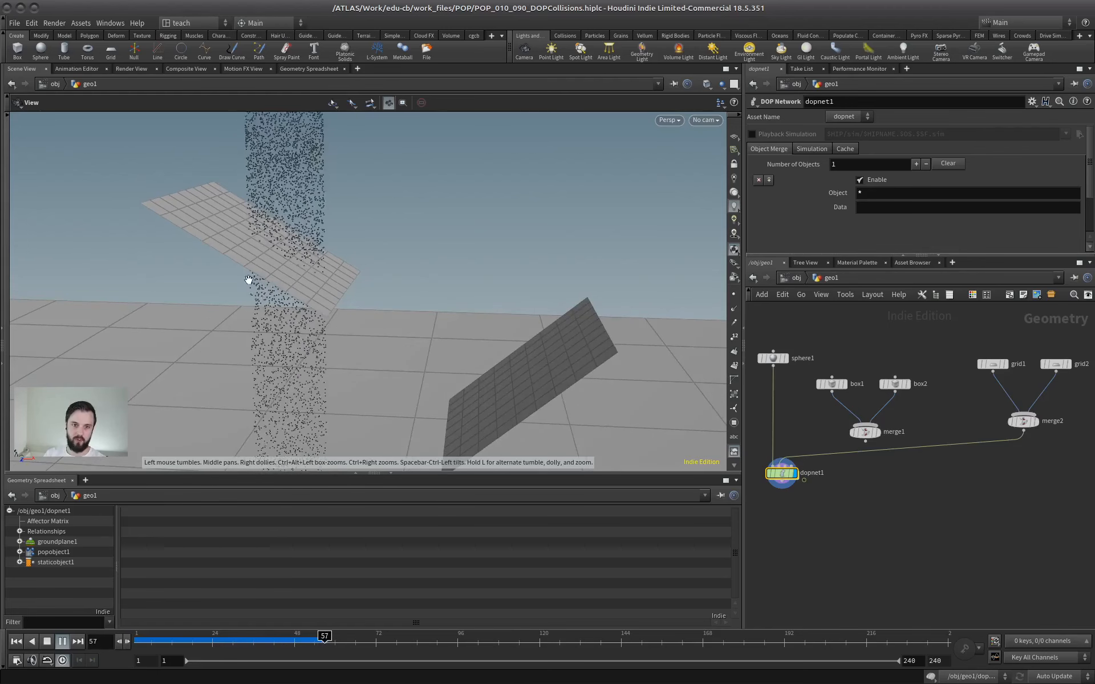
{"action": "right_click_drag", "start_coordinate": [249, 279], "coordinate": [330, 264]}
{"action": "middle_click_drag", "start_coordinate": [329, 265], "coordinate": [395, 324]}
{"action": "left_click", "coordinate": [63, 642]}
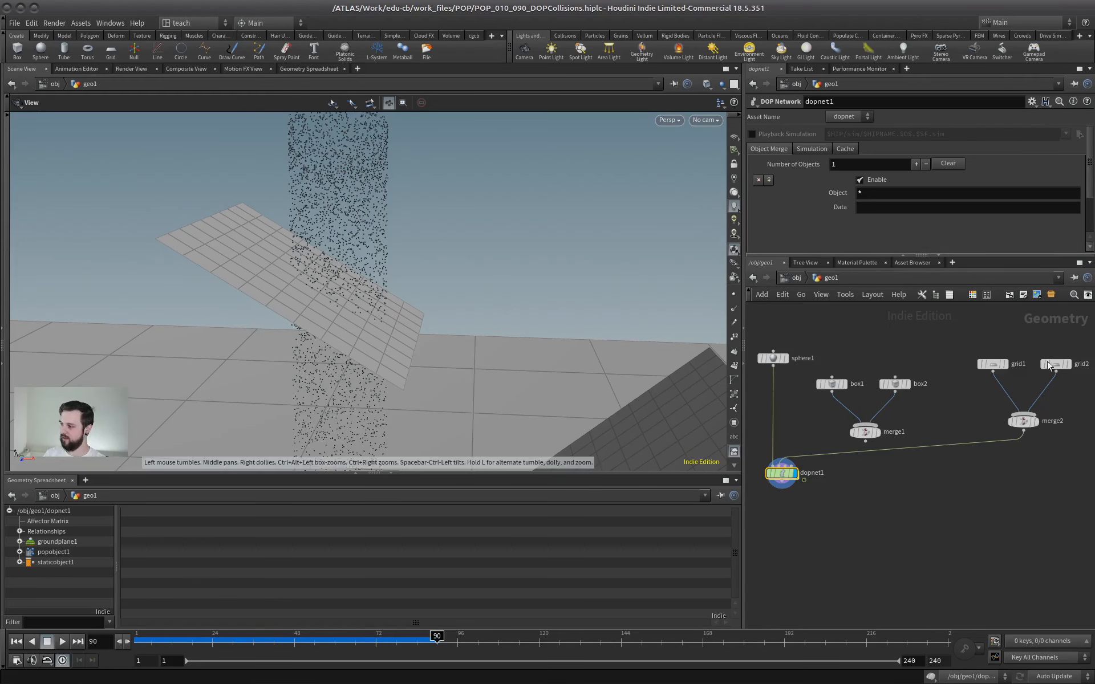
Inside dopnet1, set the static object's Collision Detection to Use Surface Collisions and enable Show Collision Radius.
{"action": "double_click", "coordinate": [775, 472]}
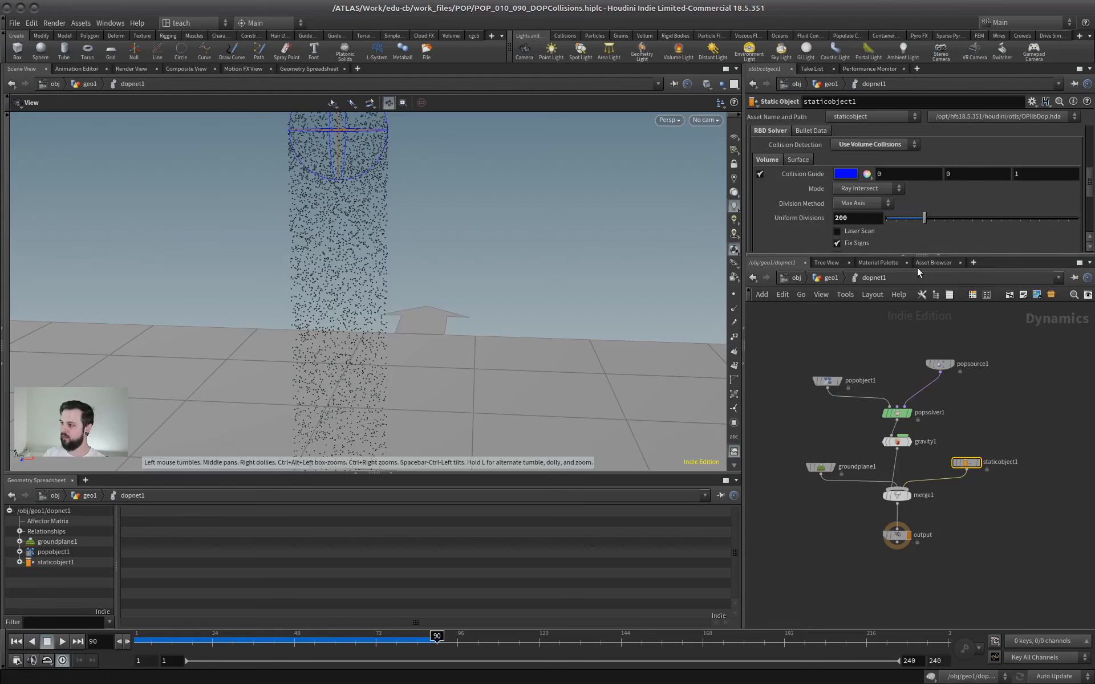
{"action": "scroll", "coordinate": [1001, 207], "scroll_direction": "up", "scroll_amount": 5}
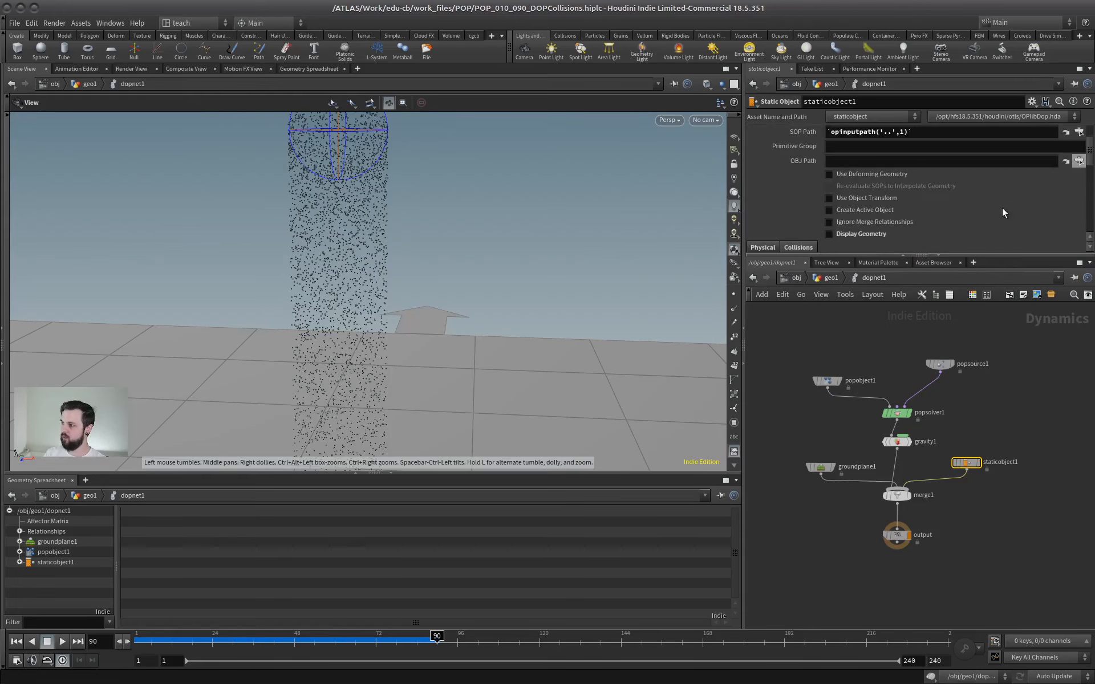
{"action": "left_click_drag", "start_coordinate": [912, 255], "coordinate": [870, 465]}
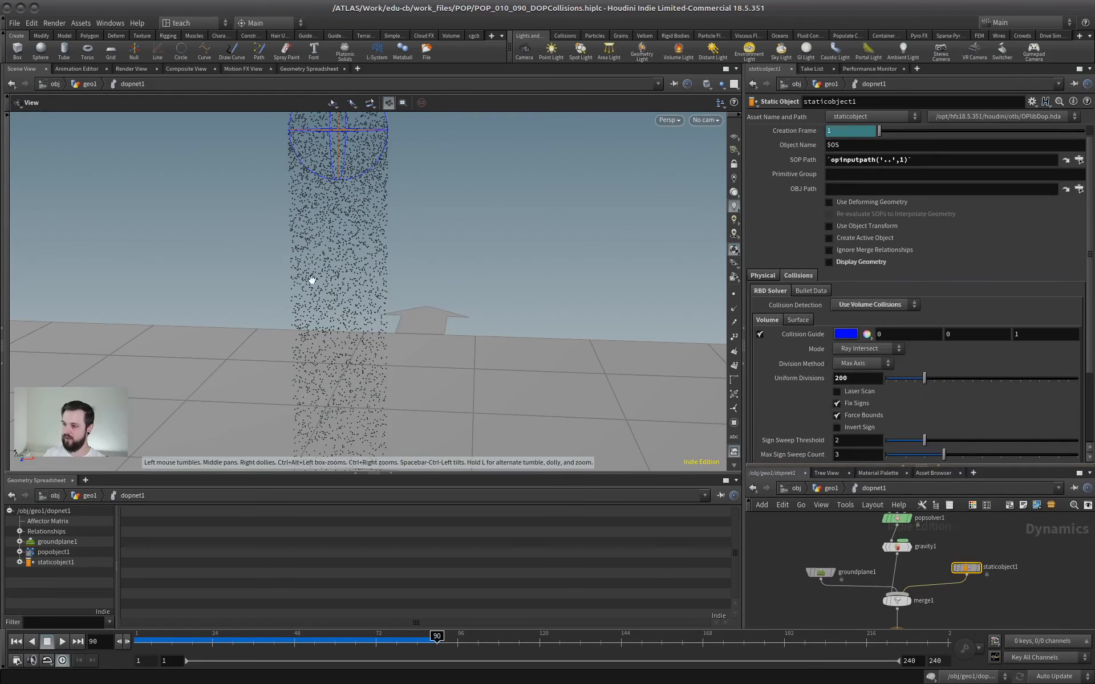
{"action": "left_click_drag", "start_coordinate": [312, 276], "coordinate": [339, 285]}
{"action": "left_click_drag", "start_coordinate": [407, 279], "coordinate": [310, 283]}
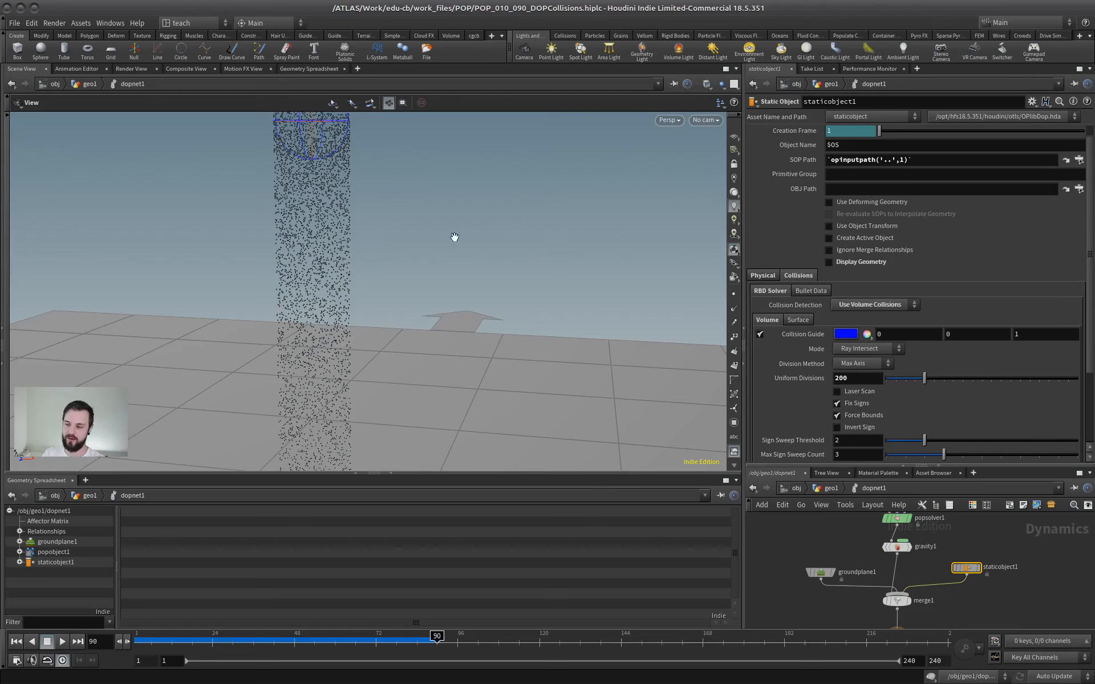
{"action": "left_click", "coordinate": [866, 306]}
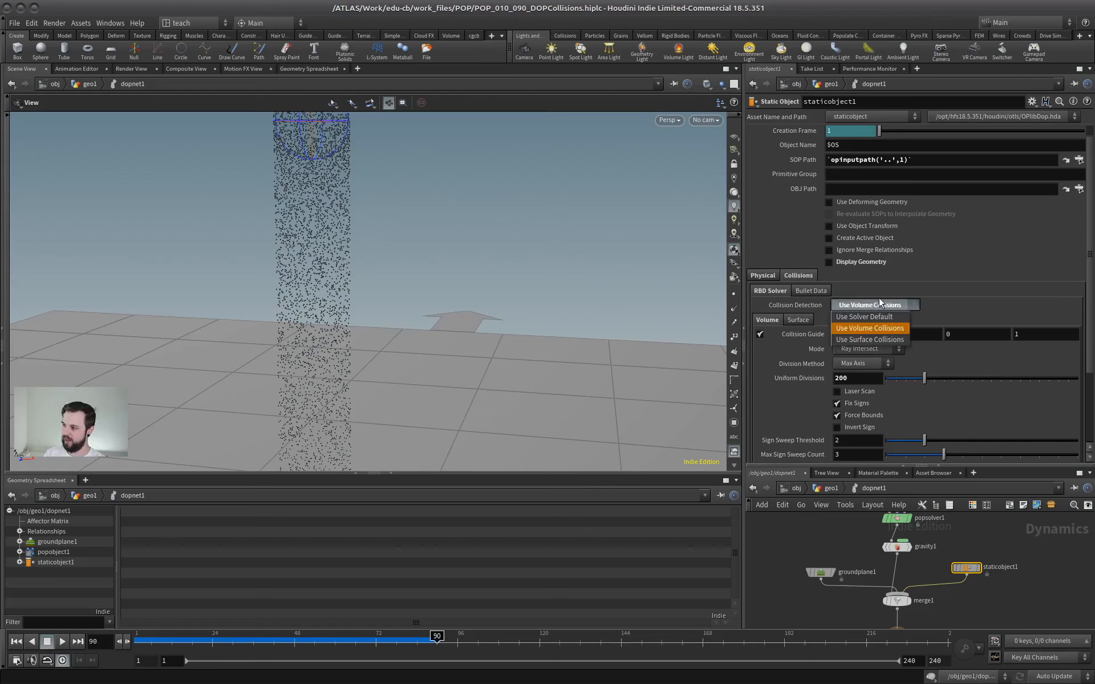
{"action": "left_click", "coordinate": [858, 340]}
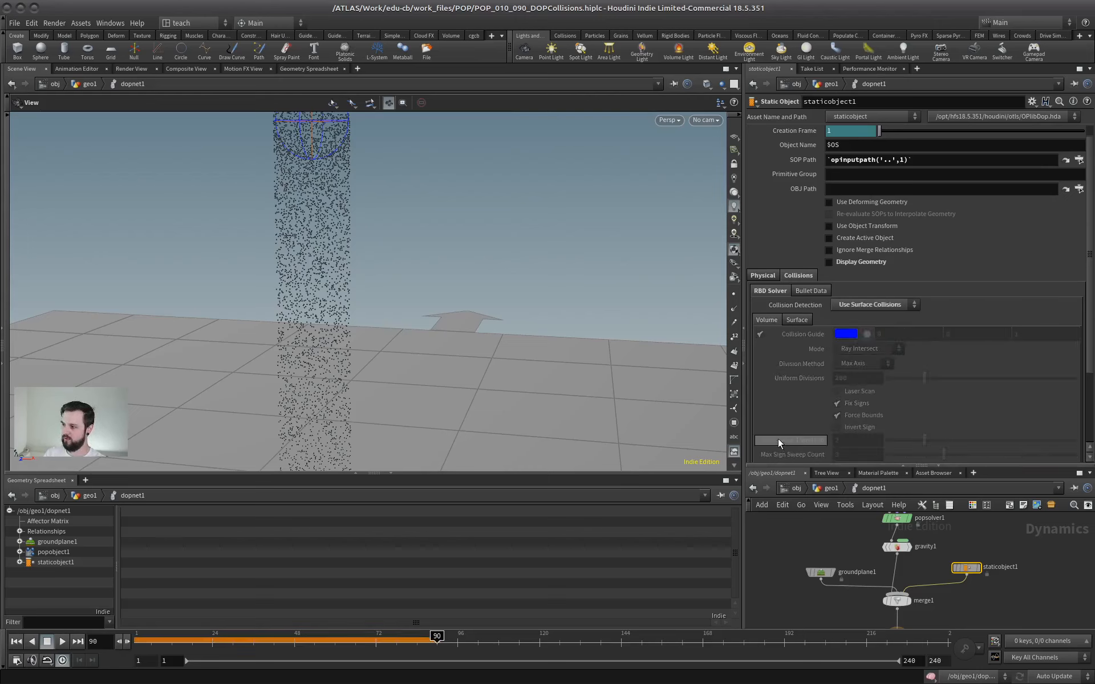
{"action": "left_click", "coordinate": [798, 321]}
{"action": "left_click", "coordinate": [837, 333]}
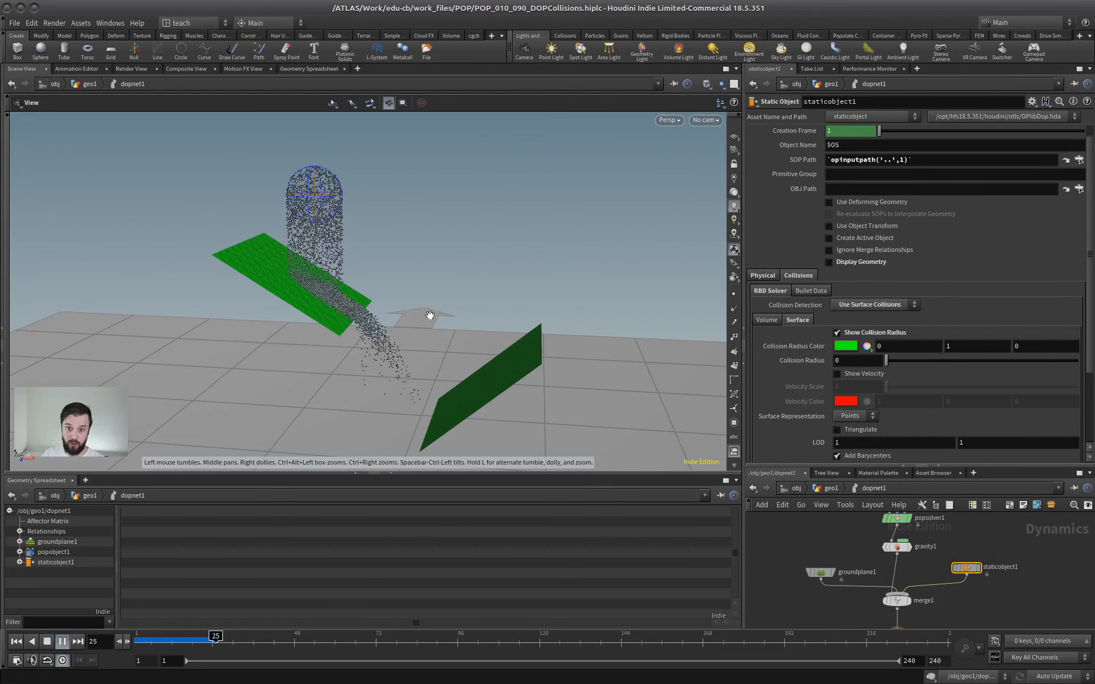
Inspect the running simulation around both grids to check the particles' surface collisions.
{"action": "scroll", "coordinate": [430, 315], "scroll_direction": "up", "scroll_amount": 3}
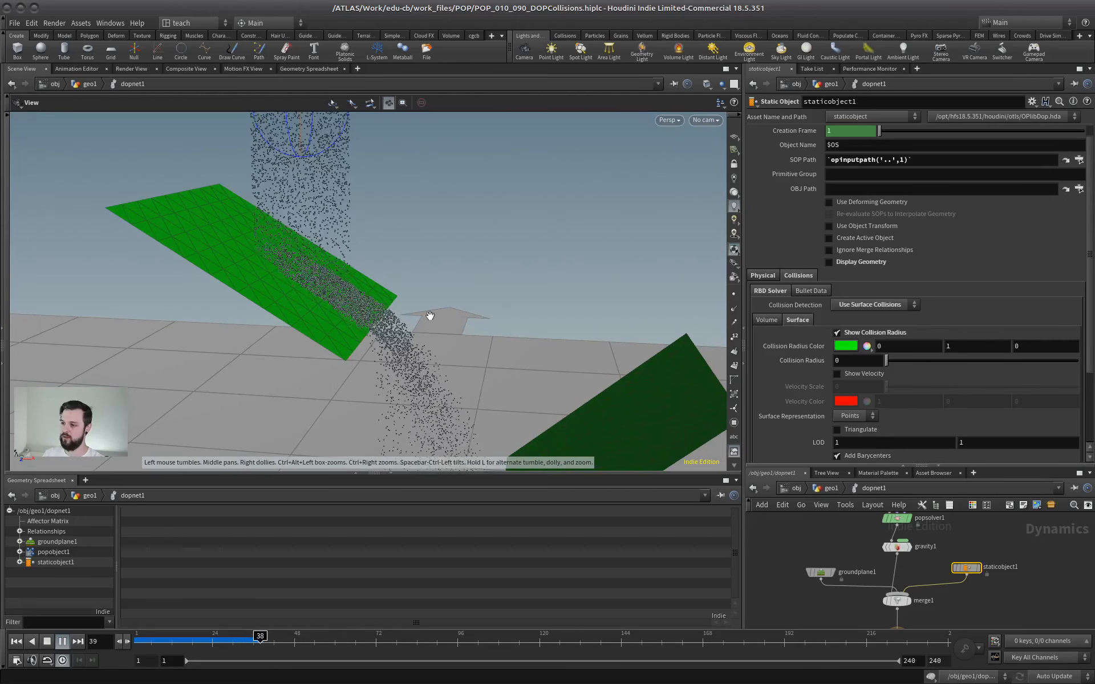
{"action": "scroll", "coordinate": [430, 316], "scroll_direction": "down", "scroll_amount": 3}
{"action": "middle_click_drag", "start_coordinate": [442, 379], "coordinate": [381, 321]}
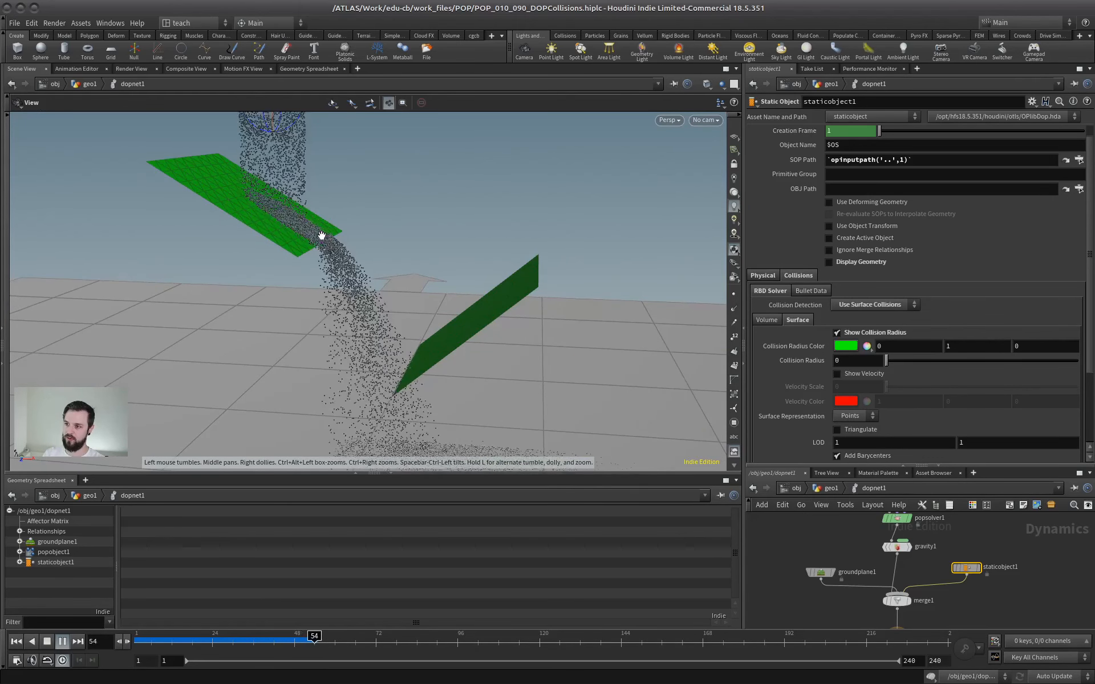
{"action": "left_click_drag", "start_coordinate": [321, 235], "coordinate": [274, 273]}
{"action": "scroll", "coordinate": [365, 244], "scroll_direction": "up", "scroll_amount": 3}
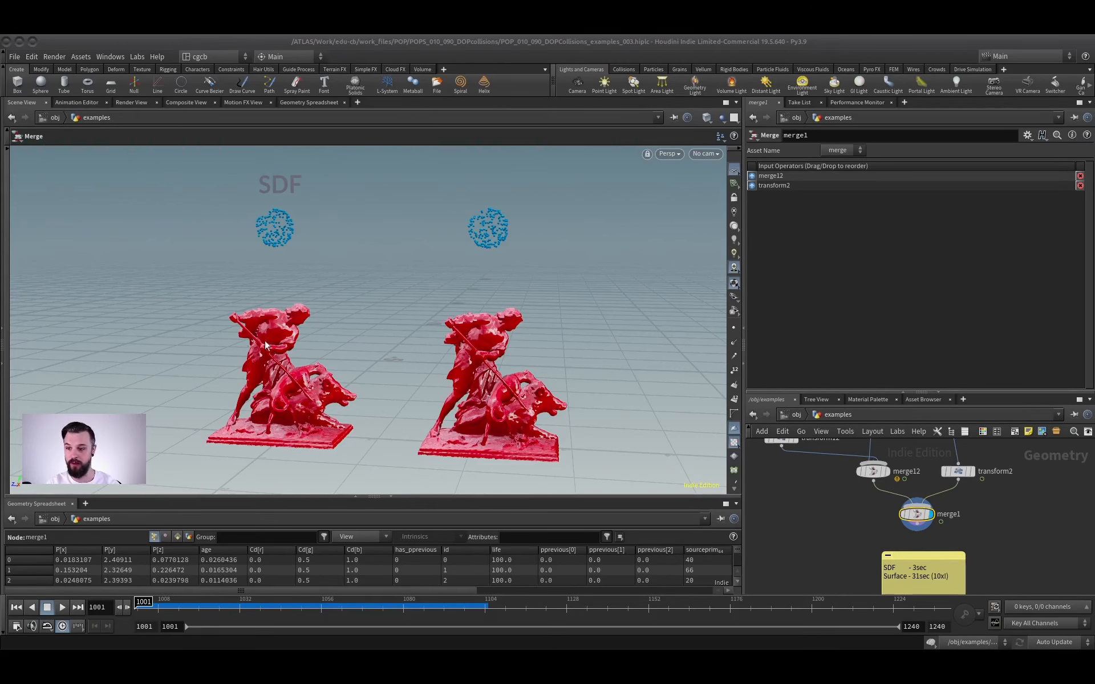
Examine the two statue collision examples, toggling the wireframe overlay on and off to inspect their mesh.
{"action": "scroll", "coordinate": [867, 514], "scroll_direction": "down", "scroll_amount": 1}
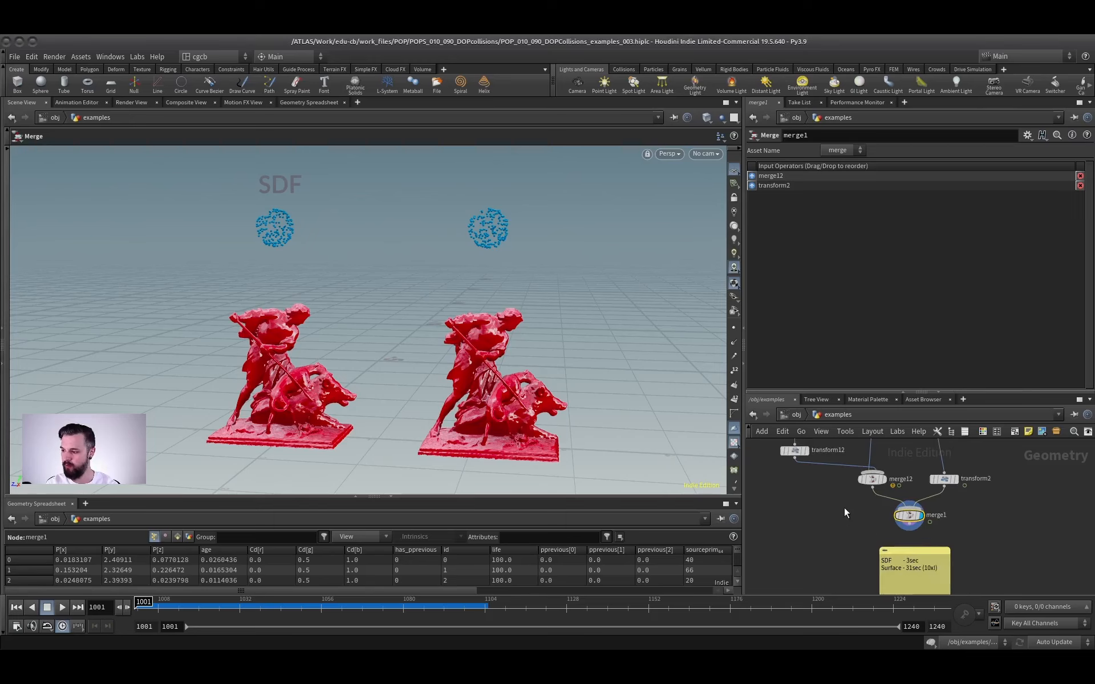
{"action": "middle_click_drag", "start_coordinate": [846, 511], "coordinate": [840, 532]}
{"action": "key", "text": "Escape"}
{"action": "key", "text": "shift+w"}
{"action": "right_click_drag", "start_coordinate": [274, 380], "coordinate": [348, 348], "text": "alt"}
{"action": "left_click_drag", "start_coordinate": [348, 348], "coordinate": [338, 354], "text": "alt"}
{"action": "mouse_move", "coordinate": [339, 355]}
{"action": "right_mouse_down"}
{"action": "mouse_move", "coordinate": [354, 365]}
{"action": "mouse_move", "coordinate": [271, 386]}
{"action": "right_mouse_up"}
{"action": "left_click_drag", "start_coordinate": [271, 386], "coordinate": [350, 347]}
{"action": "key", "text": "shift+w"}
{"action": "mouse_move", "coordinate": [350, 347]}
{"action": "right_mouse_down"}
{"action": "mouse_move", "coordinate": [366, 326]}
{"action": "mouse_move", "coordinate": [327, 326]}
{"action": "right_mouse_up"}
{"action": "middle_click_drag", "start_coordinate": [394, 366], "coordinate": [410, 393], "text": "alt"}
Play the side-by-side SDF and surface collision simulations on the statues, and stop playback.
{"action": "left_click", "coordinate": [64, 607]}
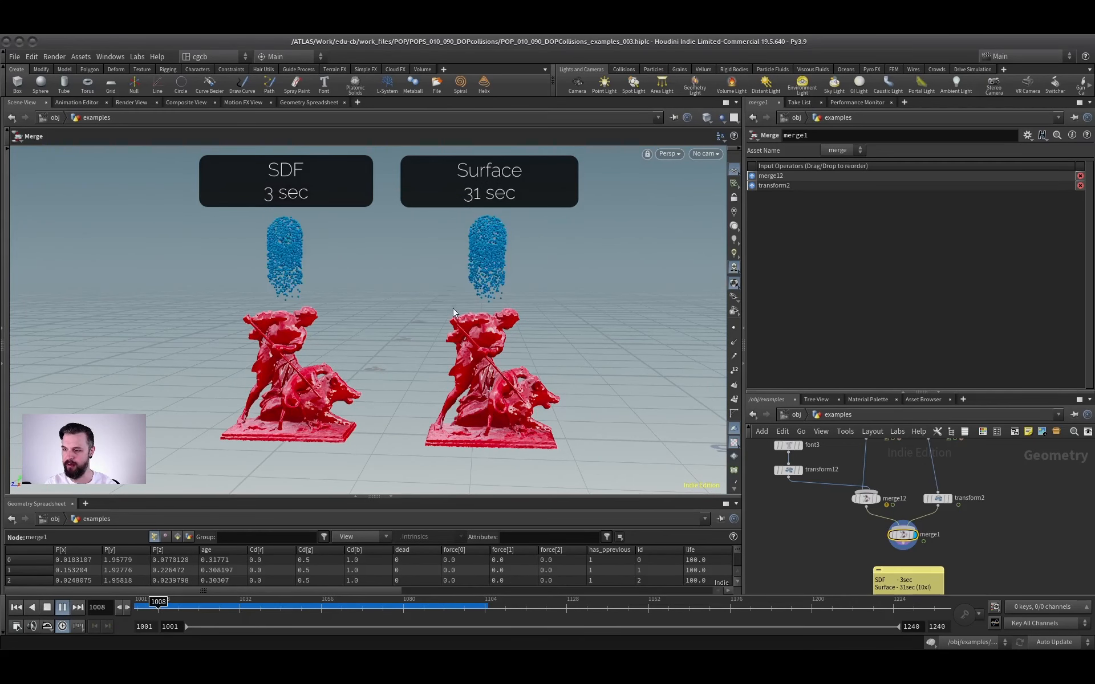
{"action": "middle_click_drag", "start_coordinate": [852, 525], "coordinate": [846, 487]}
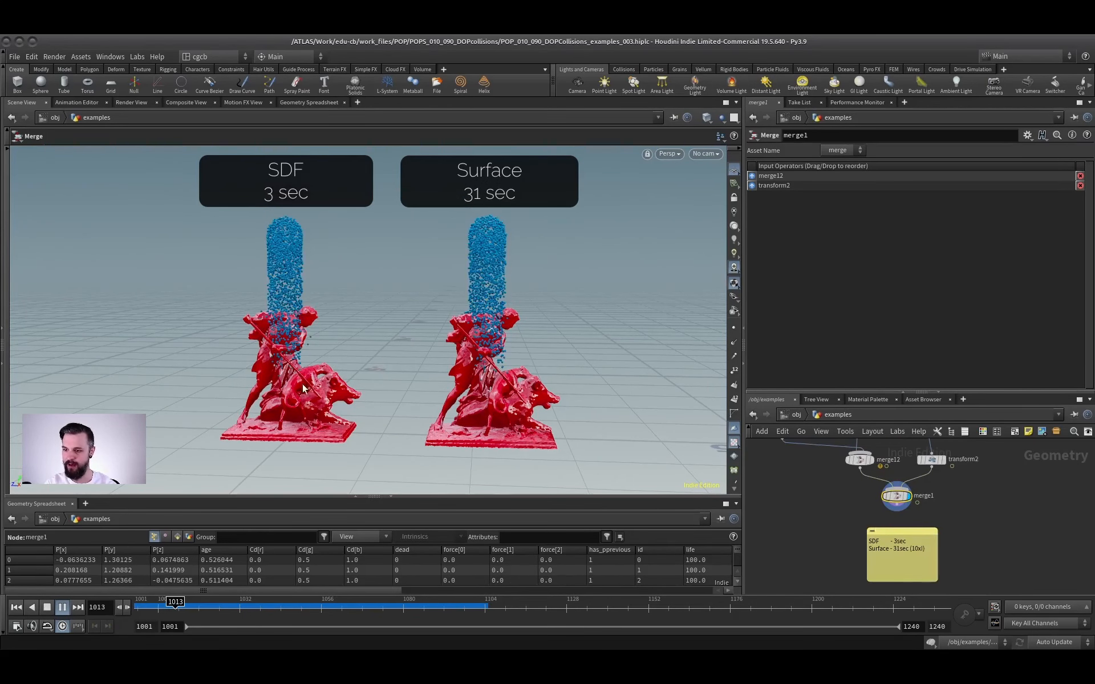
{"action": "left_click", "coordinate": [63, 607]}
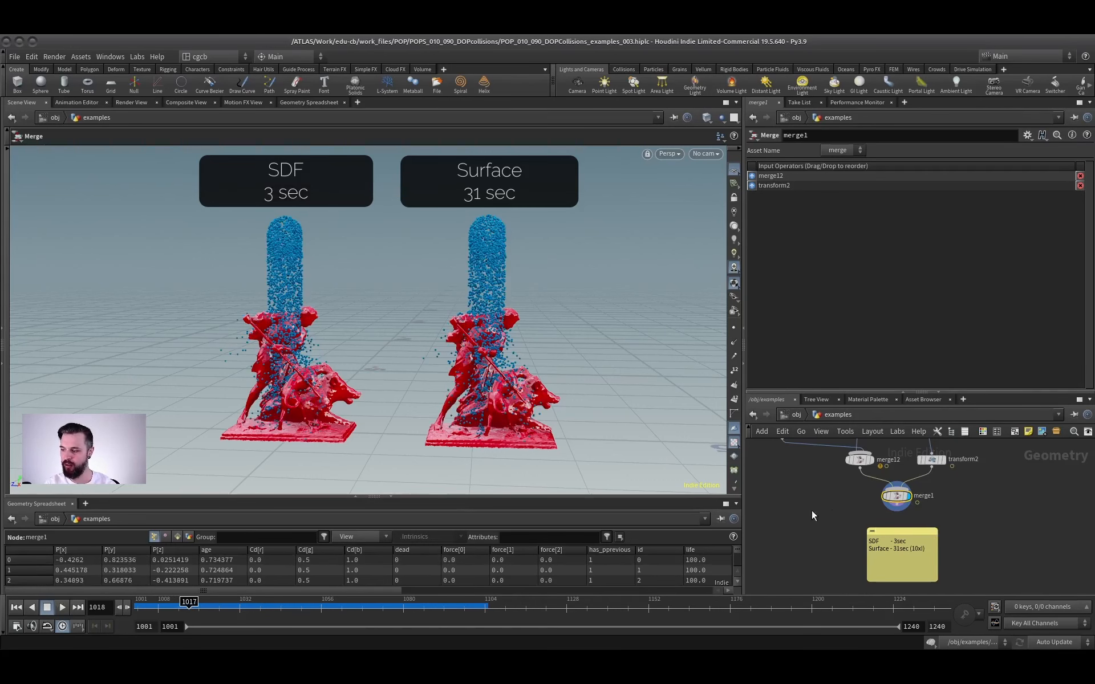
Read the note comparing SDF and Surface simulation times below merge1, and look over the sdf and surface DOP networks.
{"action": "scroll", "coordinate": [831, 515], "scroll_direction": "up", "scroll_amount": 3}
{"action": "middle_click_drag", "start_coordinate": [831, 515], "coordinate": [808, 496]}
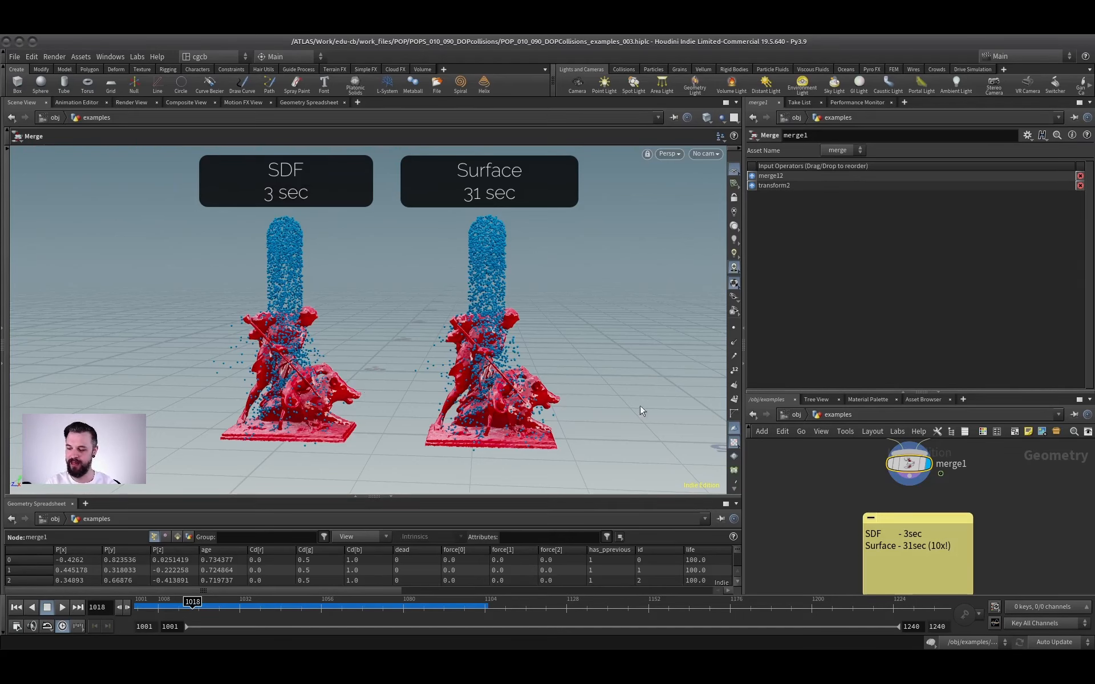
{"action": "middle_click_drag", "start_coordinate": [805, 455], "coordinate": [814, 550]}
{"action": "scroll", "coordinate": [825, 513], "scroll_direction": "down", "scroll_amount": 2}
{"action": "middle_click_drag", "start_coordinate": [843, 463], "coordinate": [835, 524]}
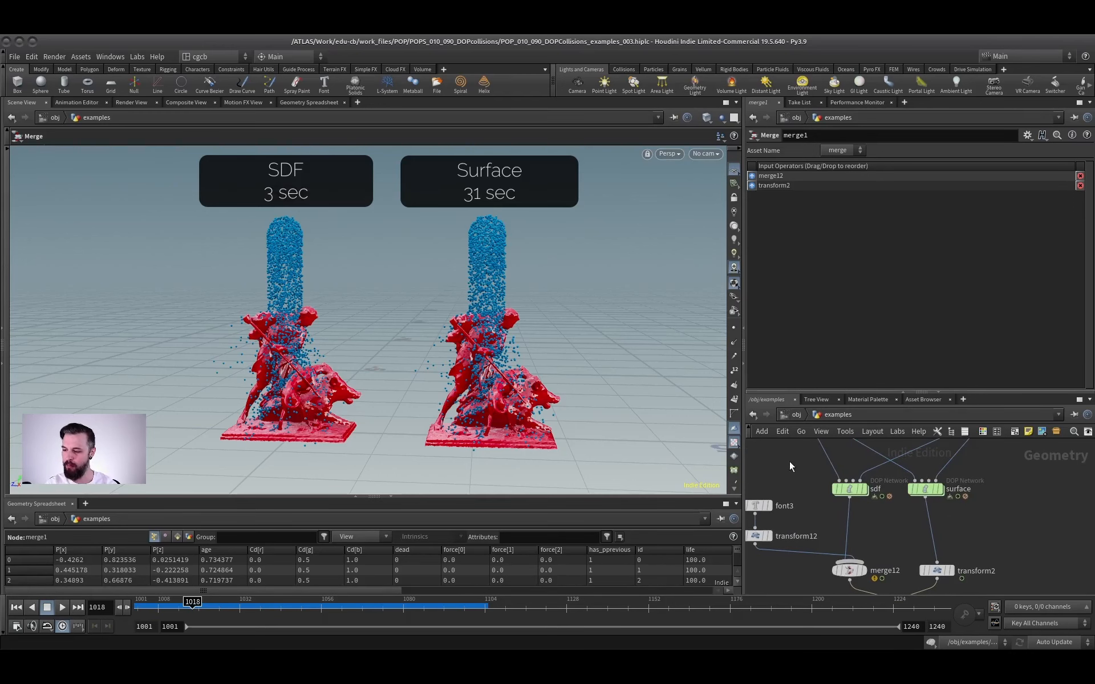
Reset to the first frame and show the statue's mesh in wireframe with its points displayed.
{"action": "left_click", "coordinate": [13, 610]}
{"action": "key", "text": "Escape"}
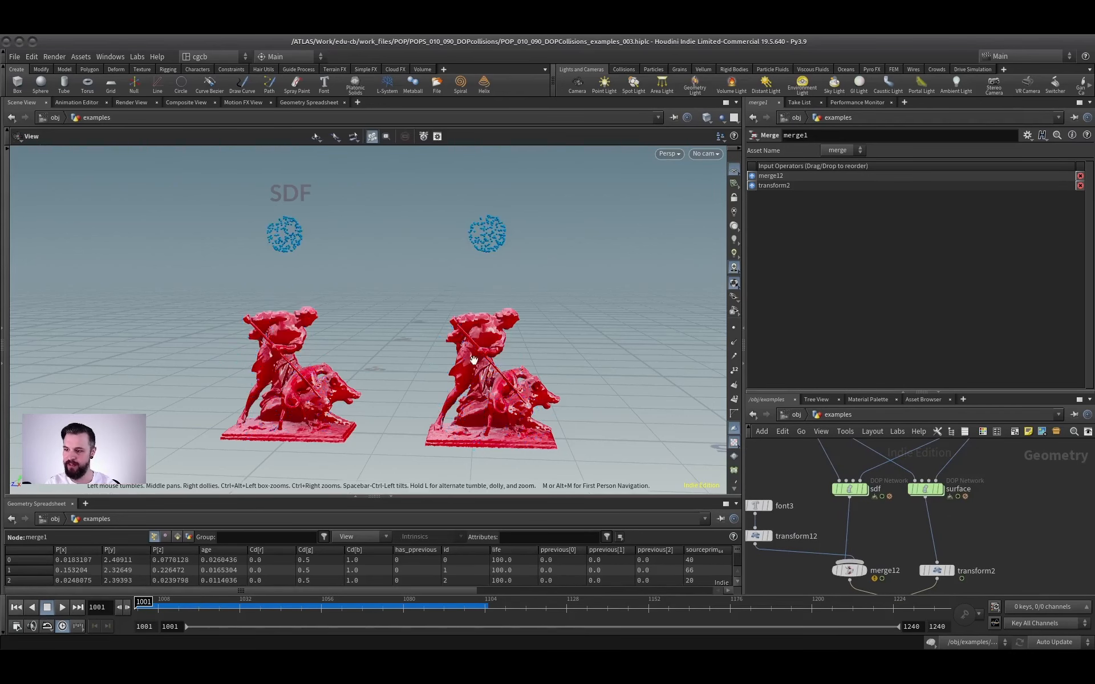
{"action": "scroll", "coordinate": [473, 360], "scroll_direction": "up", "scroll_amount": 4}
{"action": "middle_click_drag", "start_coordinate": [473, 361], "coordinate": [387, 328]}
{"action": "key", "text": "w"}
{"action": "scroll", "coordinate": [490, 359], "scroll_direction": "up", "scroll_amount": 3}
{"action": "mouse_move", "coordinate": [490, 359]}
{"action": "left_mouse_down"}
{"action": "mouse_move", "coordinate": [445, 399]}
{"action": "mouse_move", "coordinate": [422, 358]}
{"action": "mouse_move", "coordinate": [357, 360]}
{"action": "mouse_move", "coordinate": [318, 317]}
{"action": "mouse_move", "coordinate": [255, 313]}
{"action": "left_mouse_up"}
{"action": "key", "text": "Escape"}
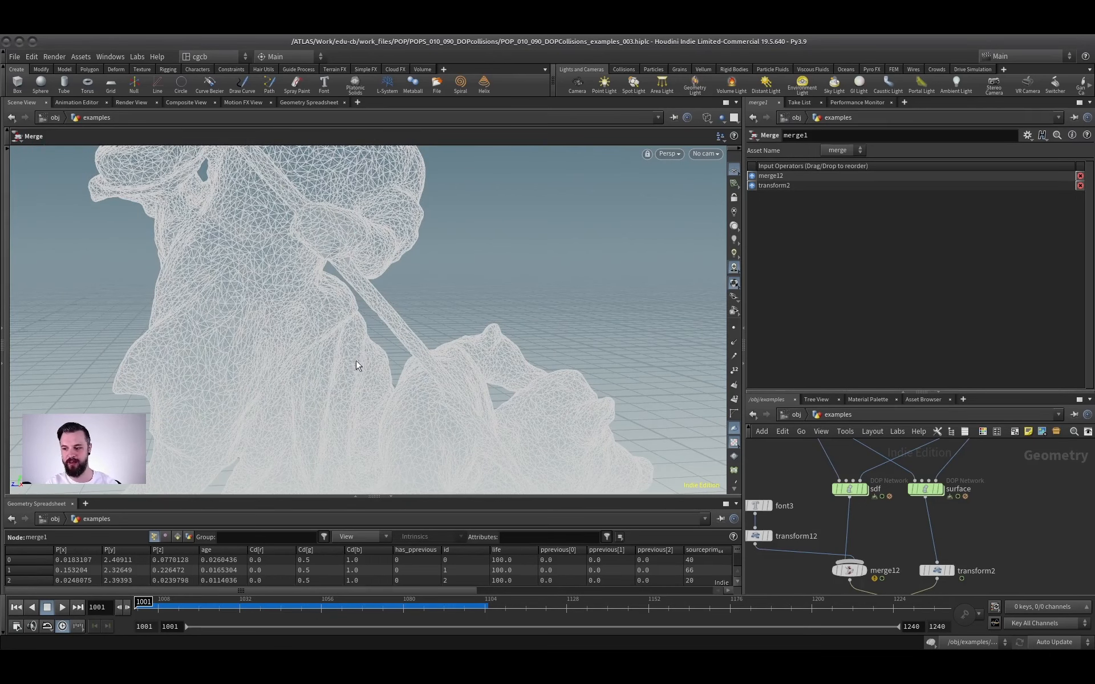
{"action": "left_click", "coordinate": [734, 329]}
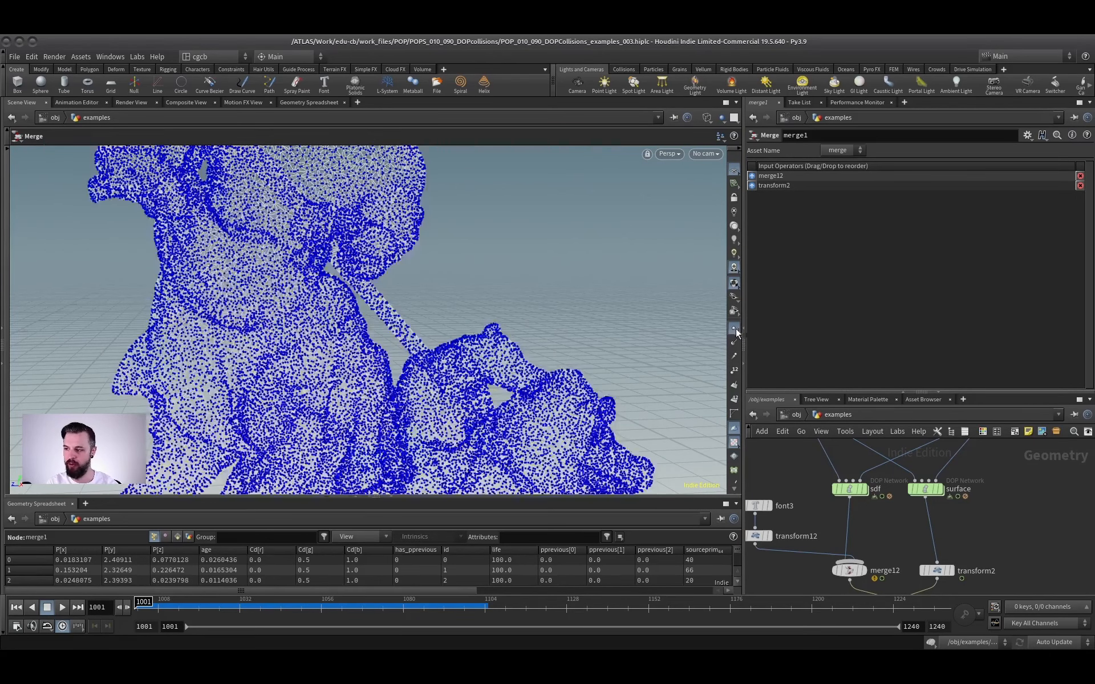
Hide the point display and bring both statue collision examples back into view.
{"action": "left_click", "coordinate": [733, 328]}
{"action": "right_click_drag", "start_coordinate": [456, 336], "coordinate": [271, 354]}
{"action": "middle_click_drag", "start_coordinate": [271, 354], "coordinate": [405, 348]}
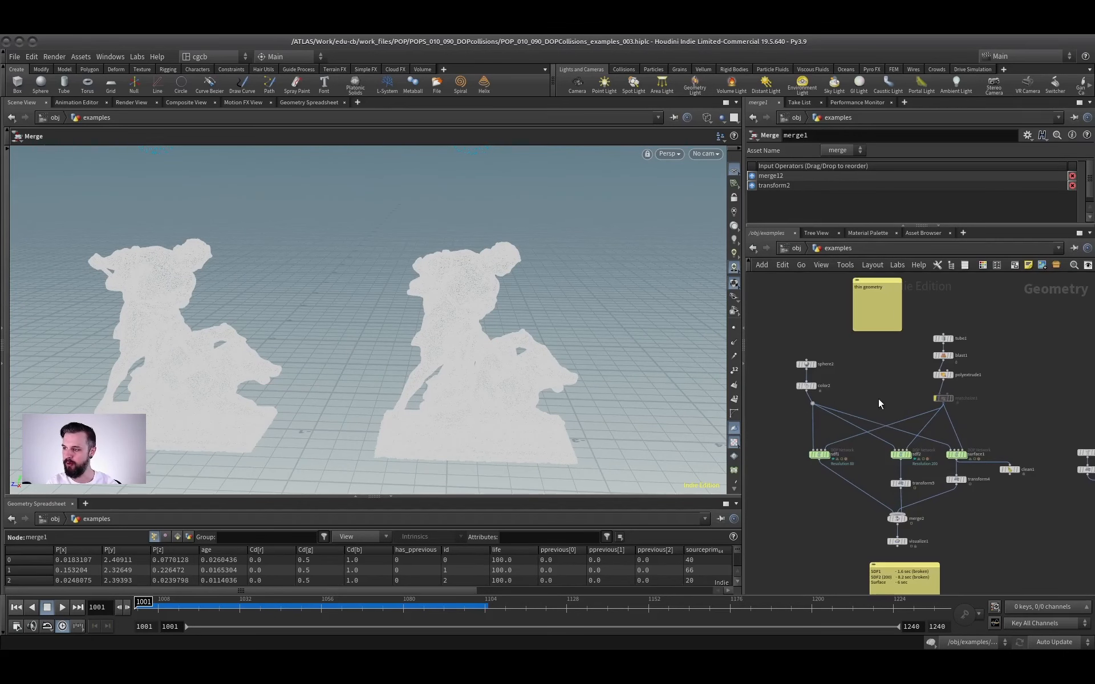
Display merge2 of the thin geometry example and play its particle simulation on the three tubes, stopping at frame 1047.
{"action": "middle_click_drag", "start_coordinate": [946, 477], "coordinate": [945, 438]}
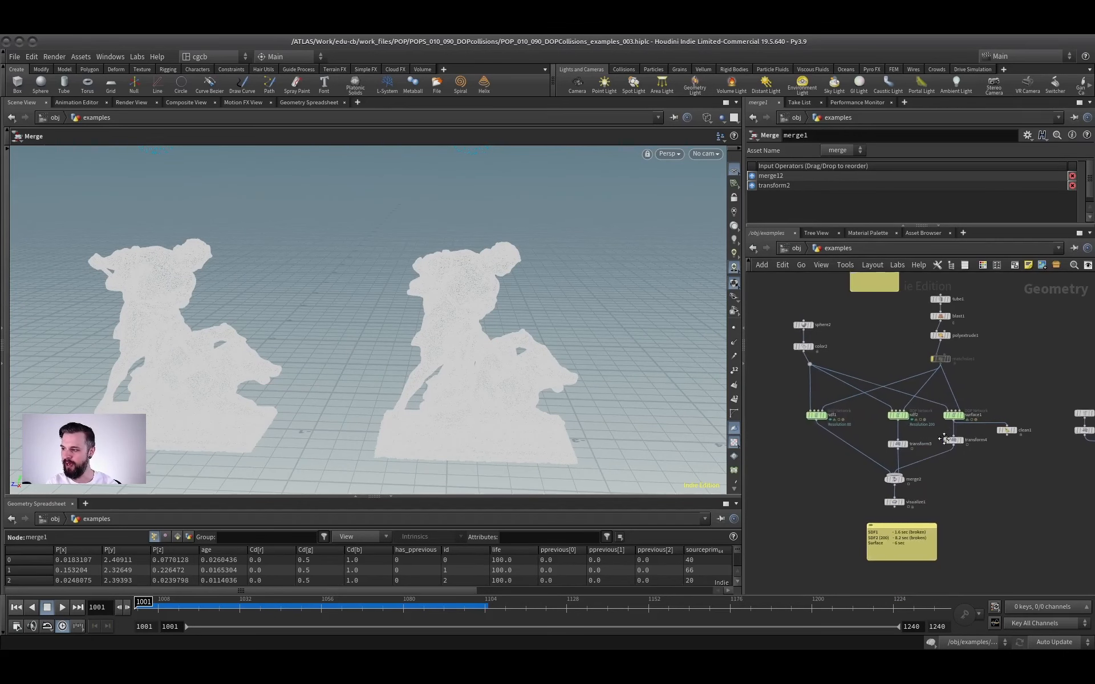
{"action": "scroll", "coordinate": [937, 478], "scroll_direction": "up", "scroll_amount": 5}
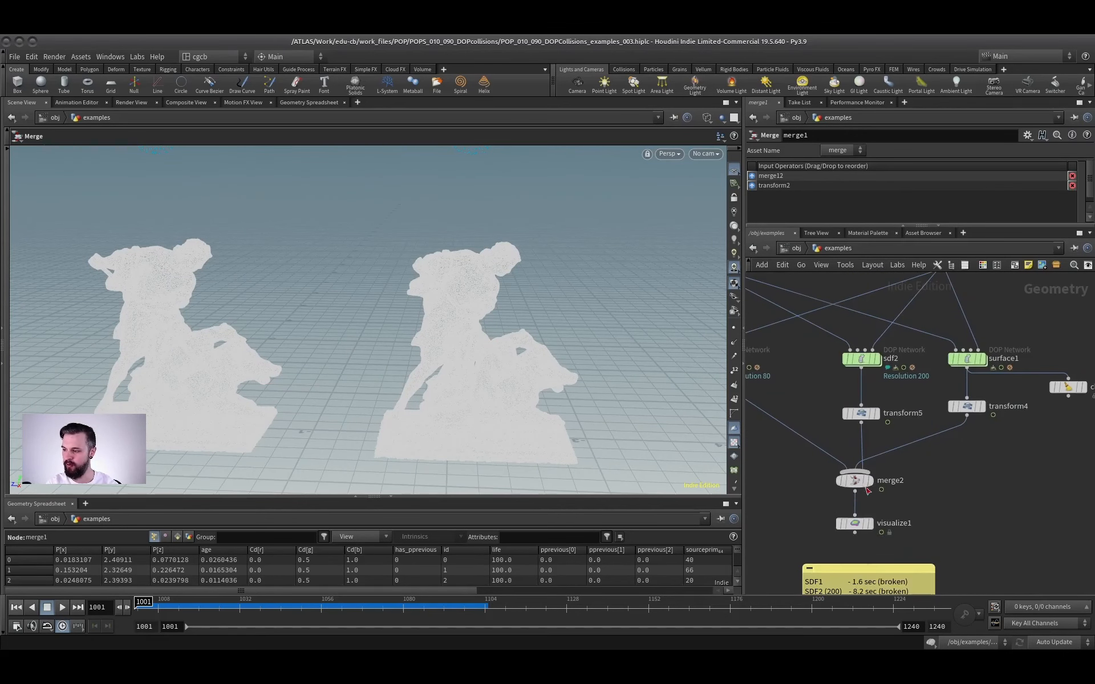
{"action": "left_click", "coordinate": [867, 480]}
{"action": "mouse_move", "coordinate": [503, 373]}
{"action": "left_mouse_down"}
{"action": "mouse_move", "coordinate": [474, 342]}
{"action": "mouse_move", "coordinate": [557, 371]}
{"action": "mouse_move", "coordinate": [459, 357]}
{"action": "mouse_move", "coordinate": [382, 308]}
{"action": "mouse_move", "coordinate": [301, 315]}
{"action": "mouse_move", "coordinate": [389, 342]}
{"action": "left_mouse_up"}
{"action": "left_click", "coordinate": [62, 606]}
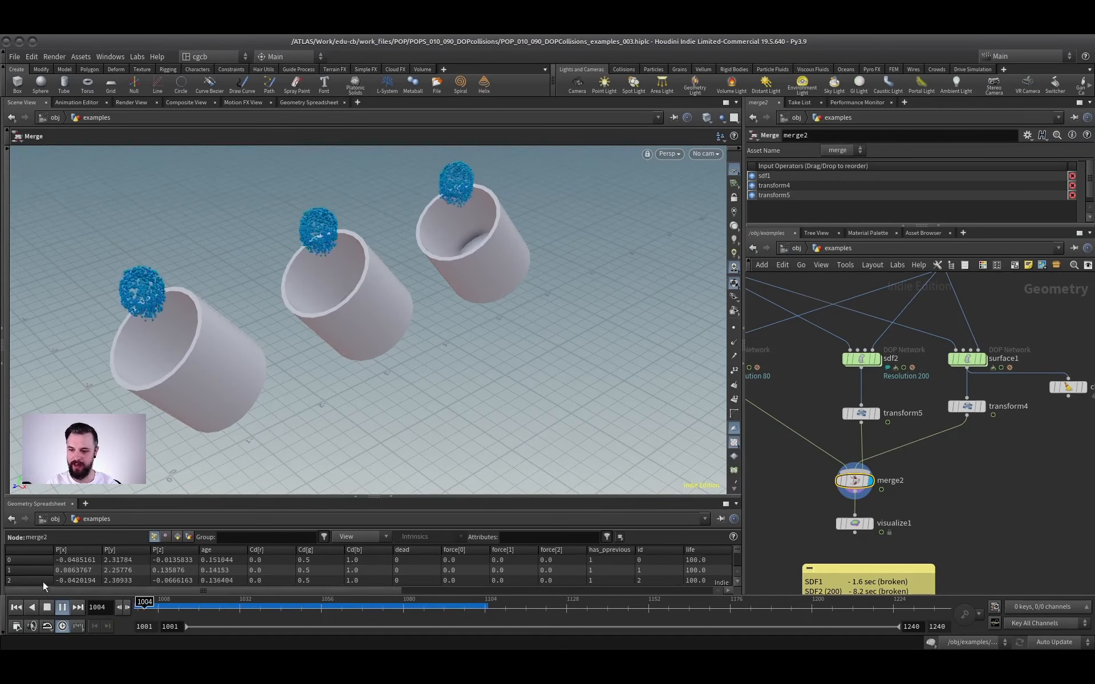
{"action": "left_click", "coordinate": [62, 607]}
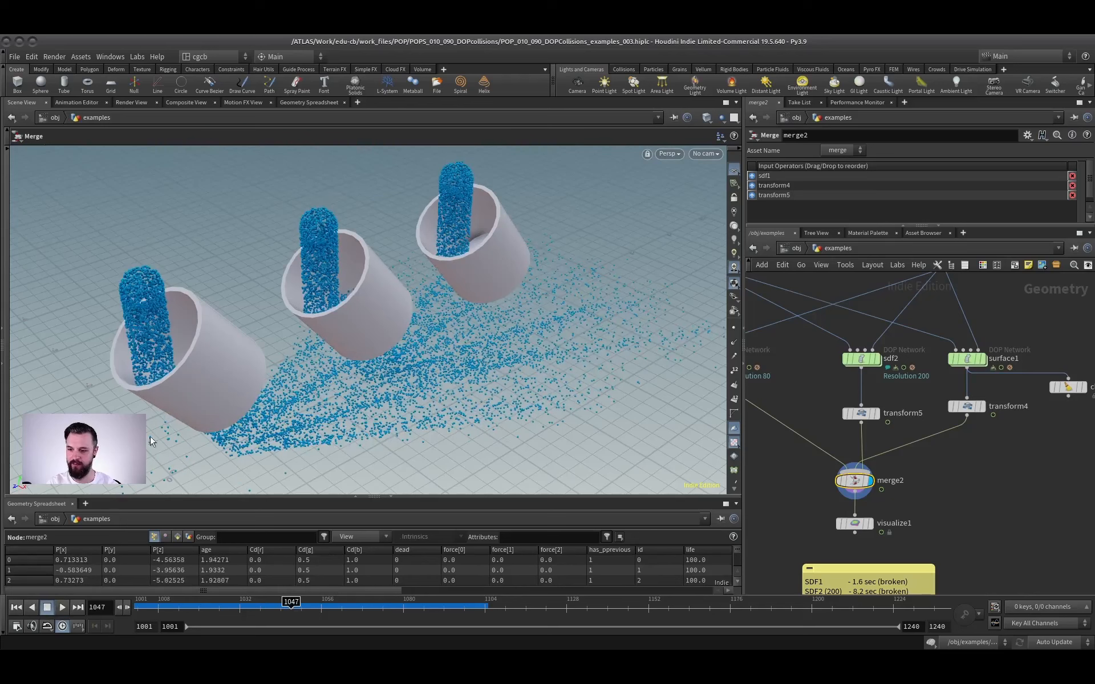
Examine the three tubes from the side for particles leaking through, and read the simulation-time note below visualize1.
{"action": "left_click_drag", "start_coordinate": [201, 349], "coordinate": [143, 309], "text": "alt"}
{"action": "right_click_drag", "start_coordinate": [371, 368], "coordinate": [337, 333]}
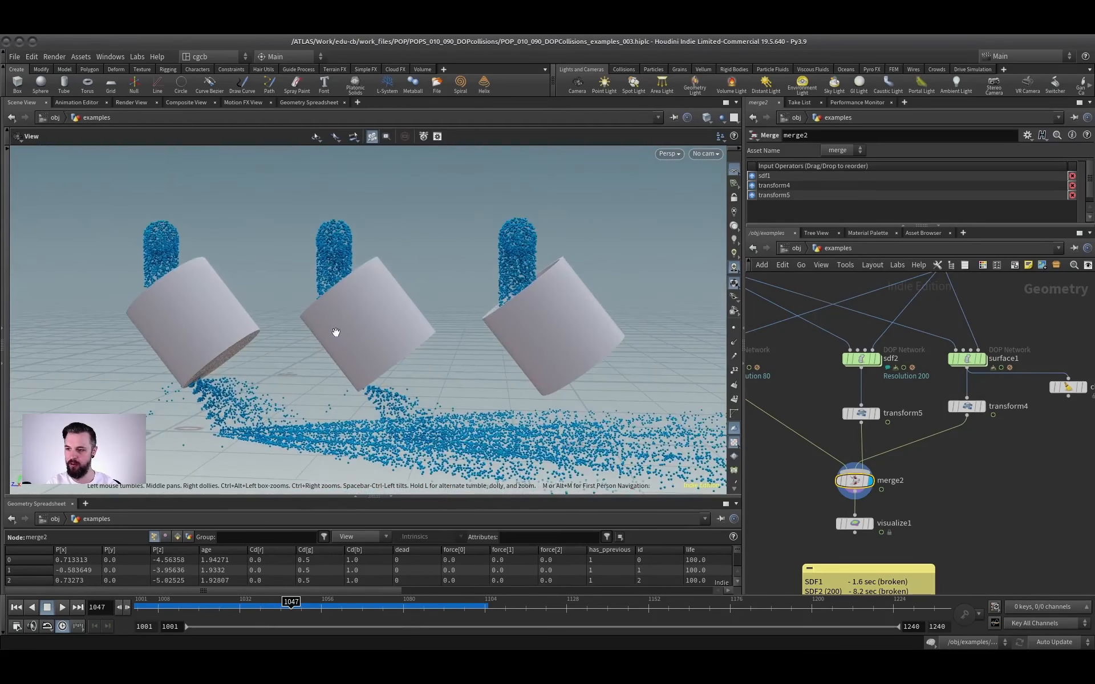
{"action": "middle_click_drag", "start_coordinate": [337, 332], "coordinate": [244, 340]}
{"action": "right_click_drag", "start_coordinate": [244, 340], "coordinate": [249, 352]}
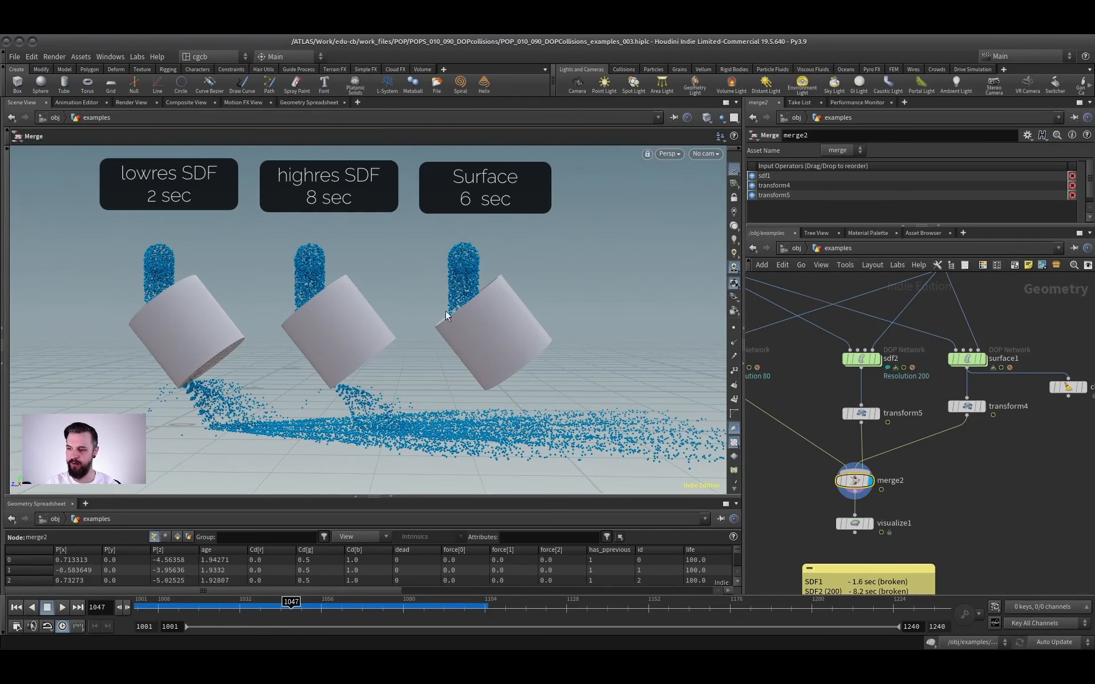
{"action": "middle_click_drag", "start_coordinate": [953, 532], "coordinate": [960, 466]}
{"action": "right_click_drag", "start_coordinate": [960, 466], "coordinate": [904, 476]}
{"action": "middle_click_drag", "start_coordinate": [904, 476], "coordinate": [960, 442]}
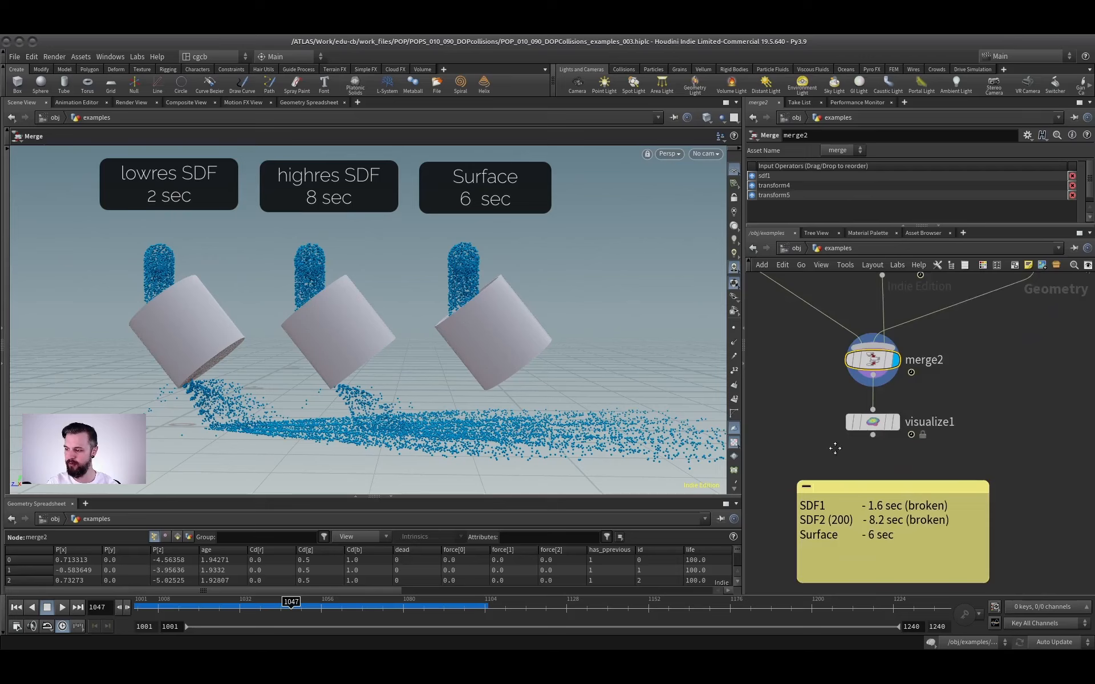
{"action": "middle_click_drag", "start_coordinate": [833, 449], "coordinate": [864, 464]}
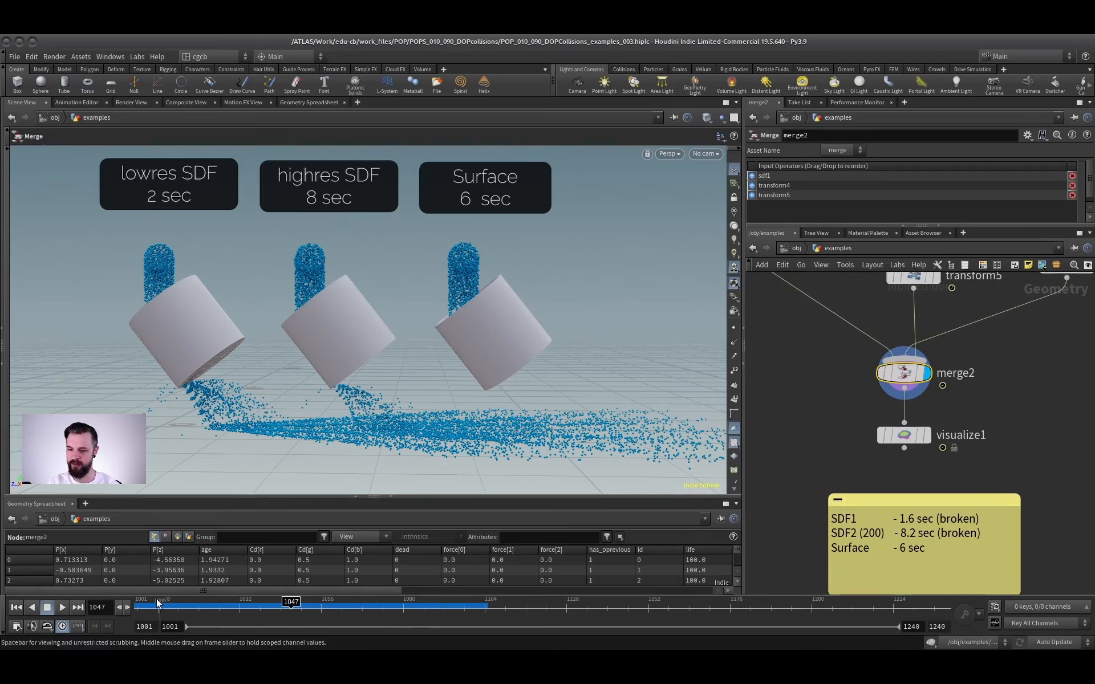
Replay the thin tube simulations to compare the SDF and surface collisions, stop playback, and return to frame 1049.
{"action": "left_click", "coordinate": [62, 608]}
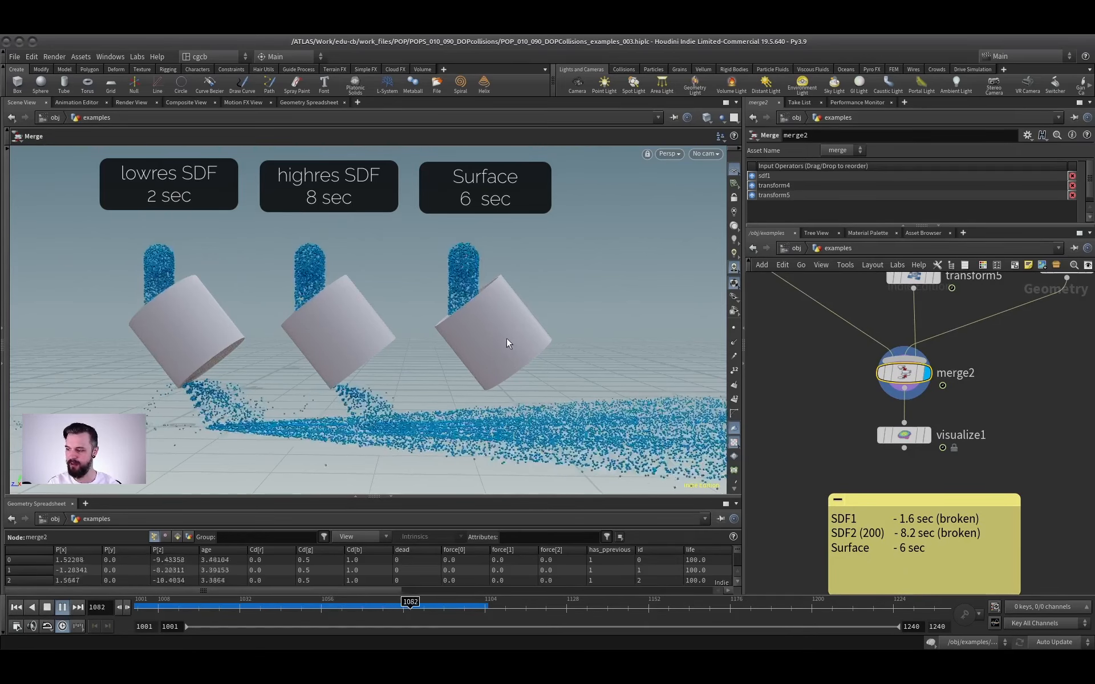
{"action": "left_click", "coordinate": [67, 607]}
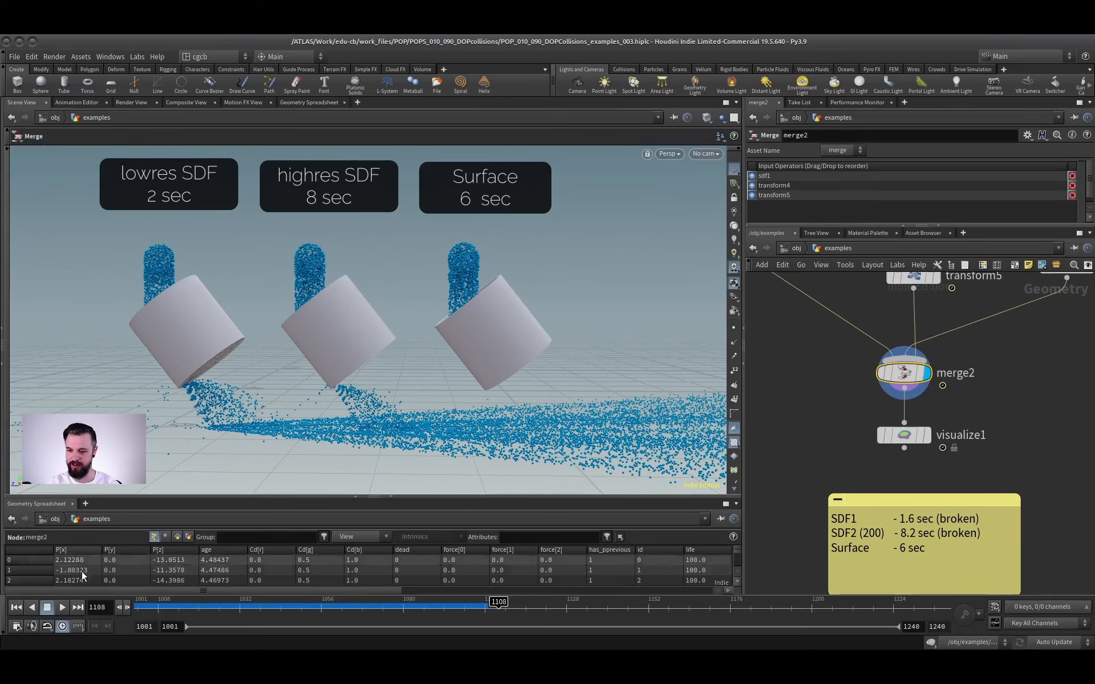
{"action": "key", "text": "ctrl+Up"}
{"action": "key", "text": "Up"}
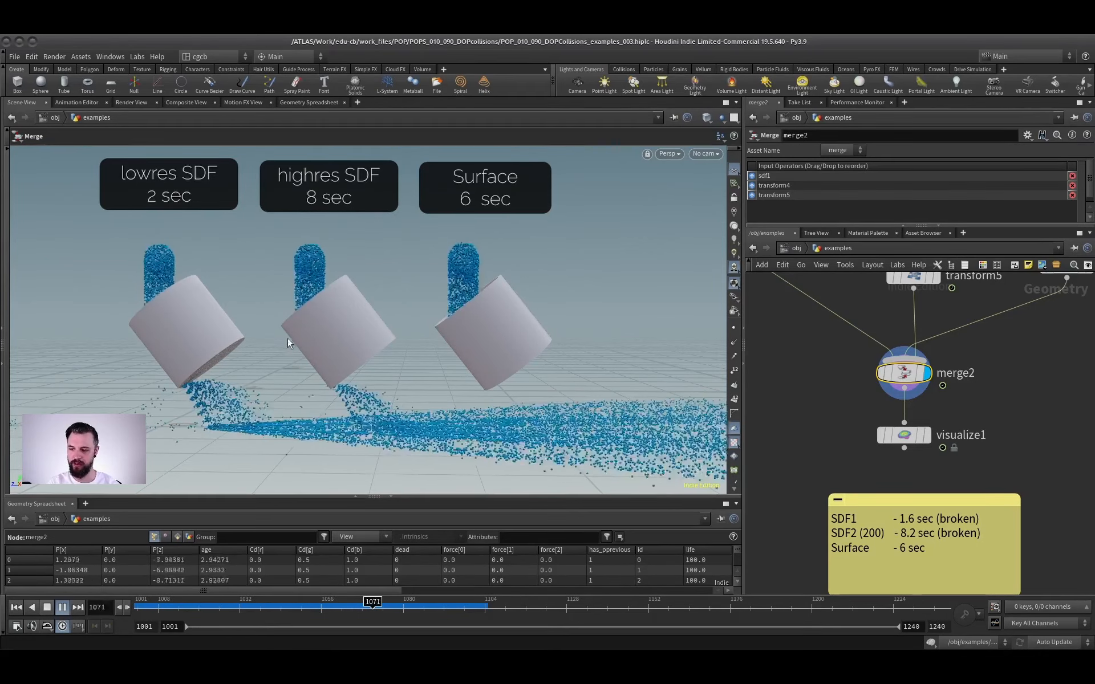
{"action": "left_click", "coordinate": [47, 608]}
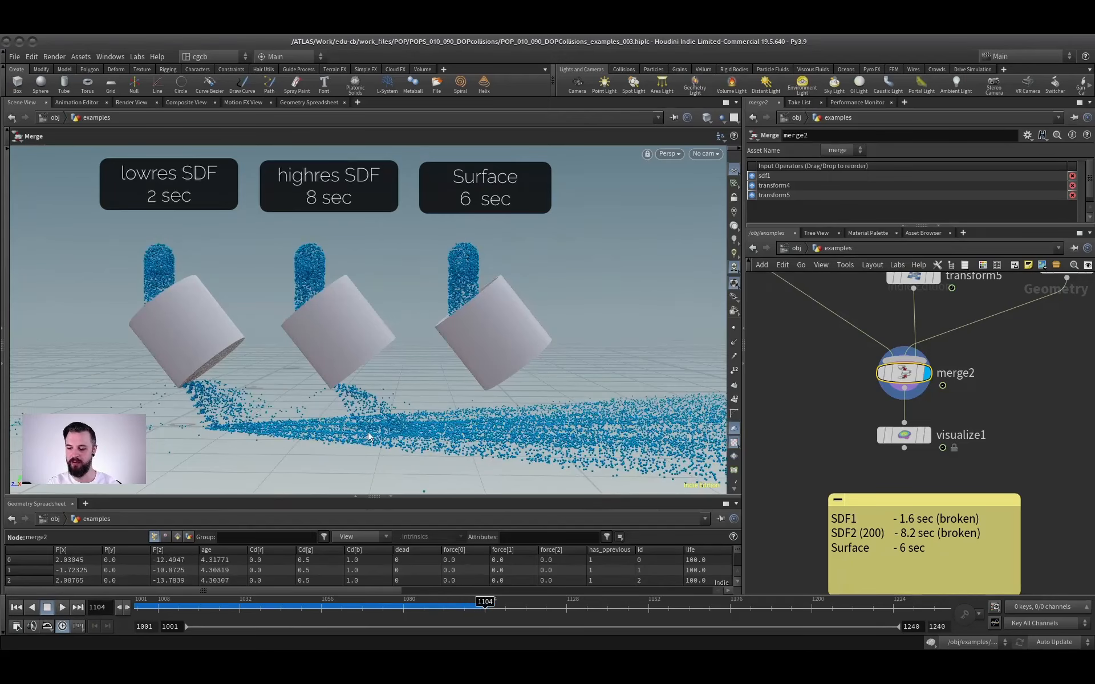
{"action": "left_click_drag", "start_coordinate": [399, 604], "coordinate": [297, 603]}
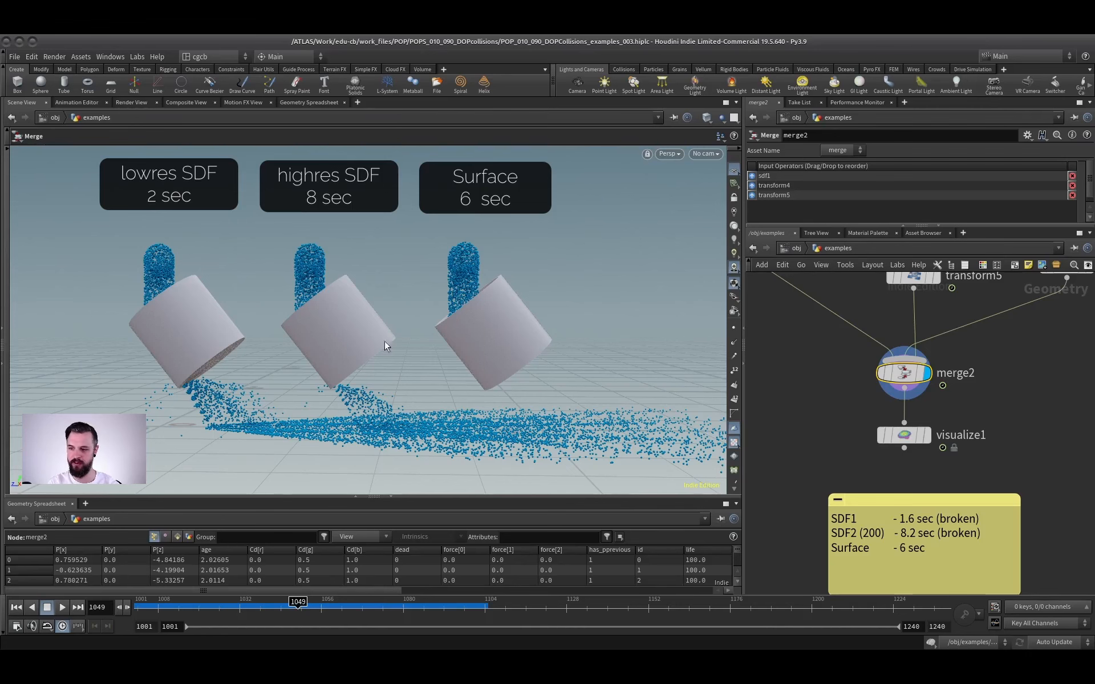
{"action": "middle_click_drag", "start_coordinate": [455, 340], "coordinate": [489, 344]}
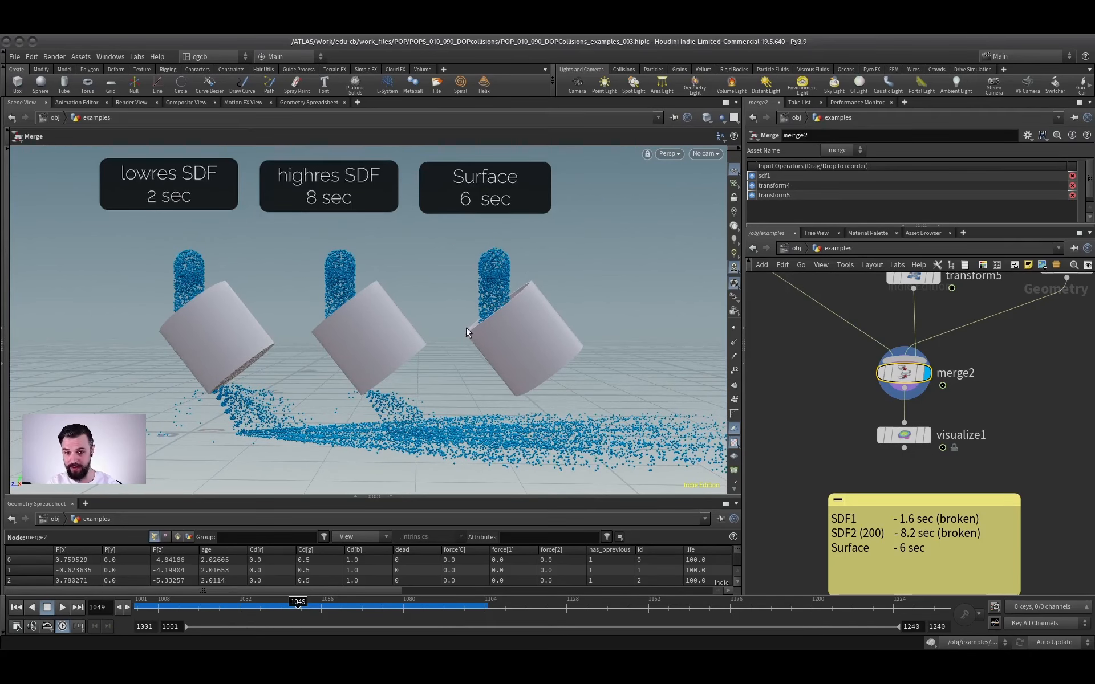
{"action": "scroll", "coordinate": [941, 406], "scroll_direction": "down", "scroll_amount": 3}
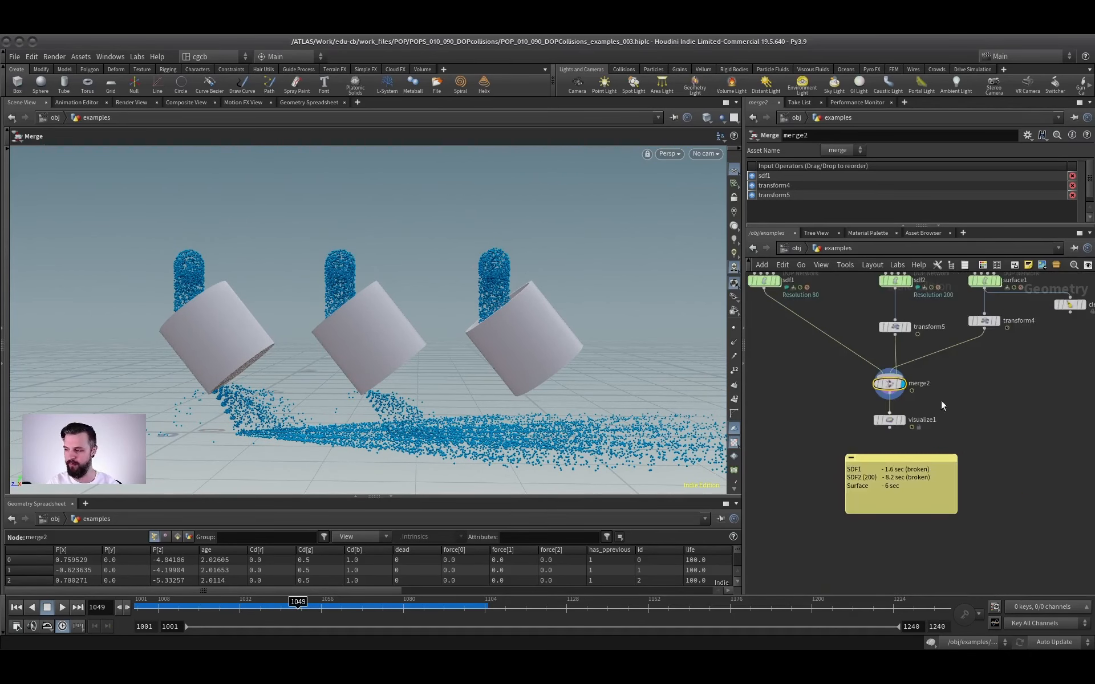
{"action": "scroll", "coordinate": [942, 406], "scroll_direction": "down", "scroll_amount": 3}
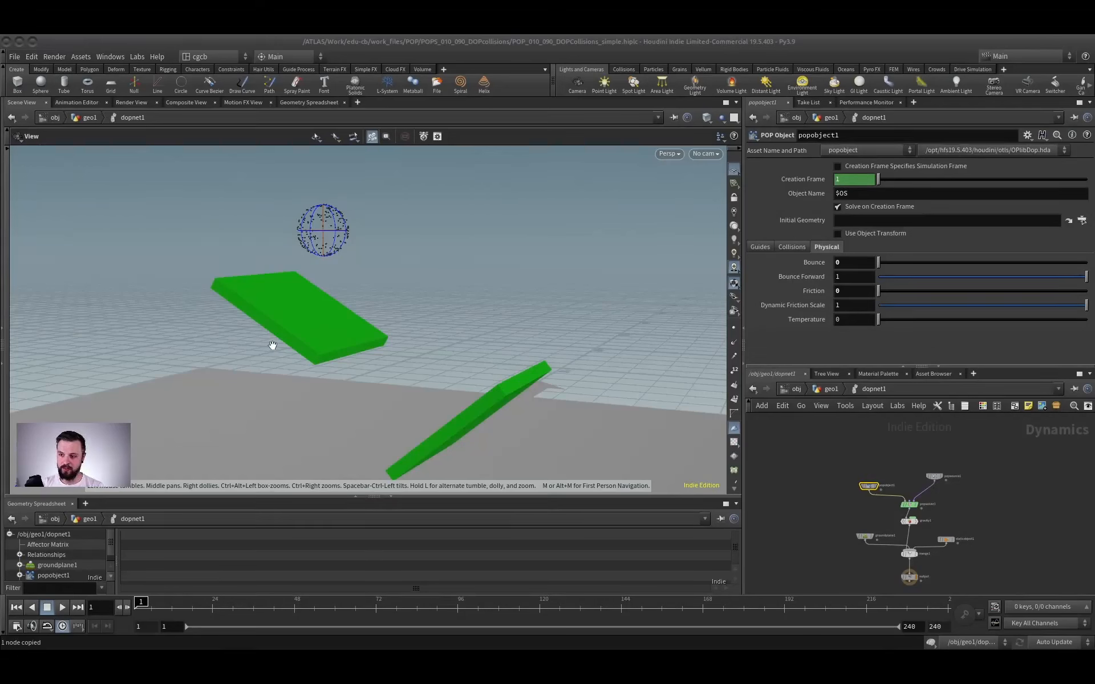
In the simple DOP collisions scene, play the simulation on the green slabs, stop at frame 36, and look closely at the upper slab.
{"action": "left_click_drag", "start_coordinate": [278, 310], "coordinate": [254, 320]}
{"action": "left_click", "coordinate": [62, 606]}
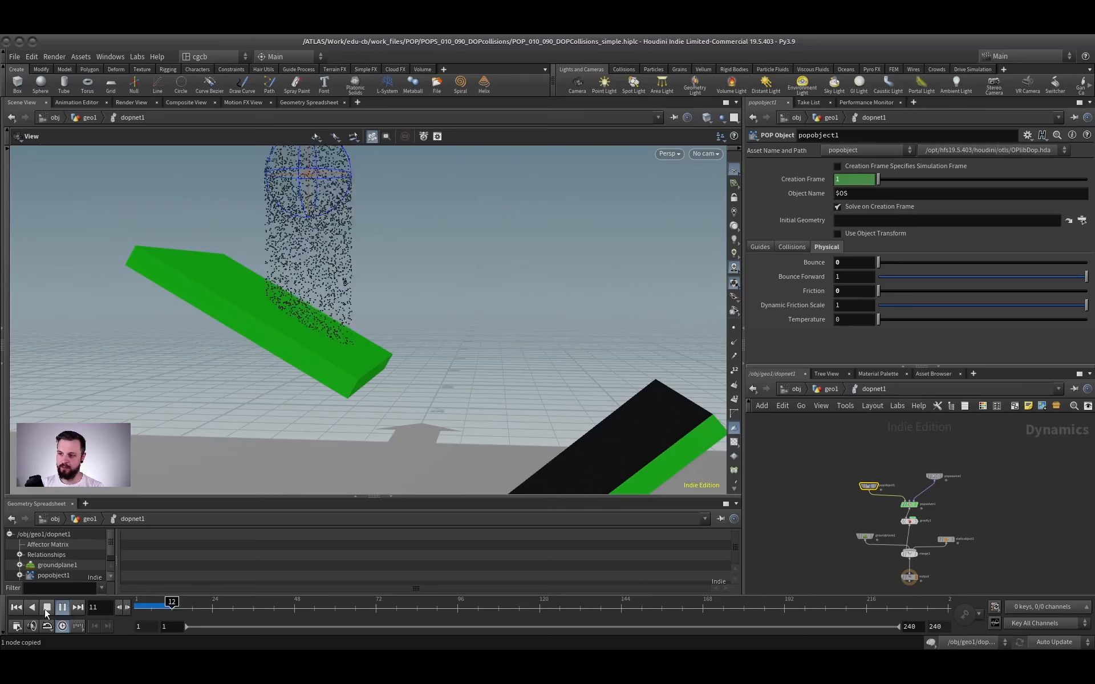
{"action": "right_click_drag", "start_coordinate": [393, 301], "coordinate": [362, 343]}
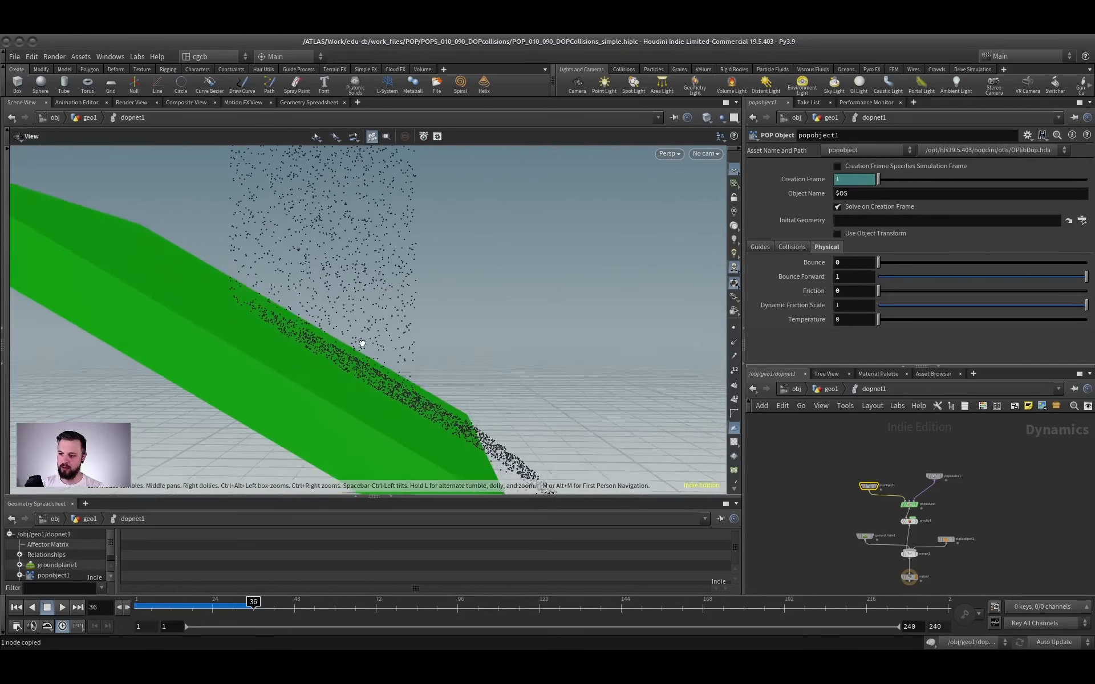
{"action": "mouse_move", "coordinate": [362, 342]}
{"action": "left_mouse_down"}
{"action": "mouse_move", "coordinate": [371, 335]}
{"action": "mouse_move", "coordinate": [316, 331]}
{"action": "mouse_move", "coordinate": [389, 325]}
{"action": "mouse_move", "coordinate": [364, 331]}
{"action": "left_mouse_up"}
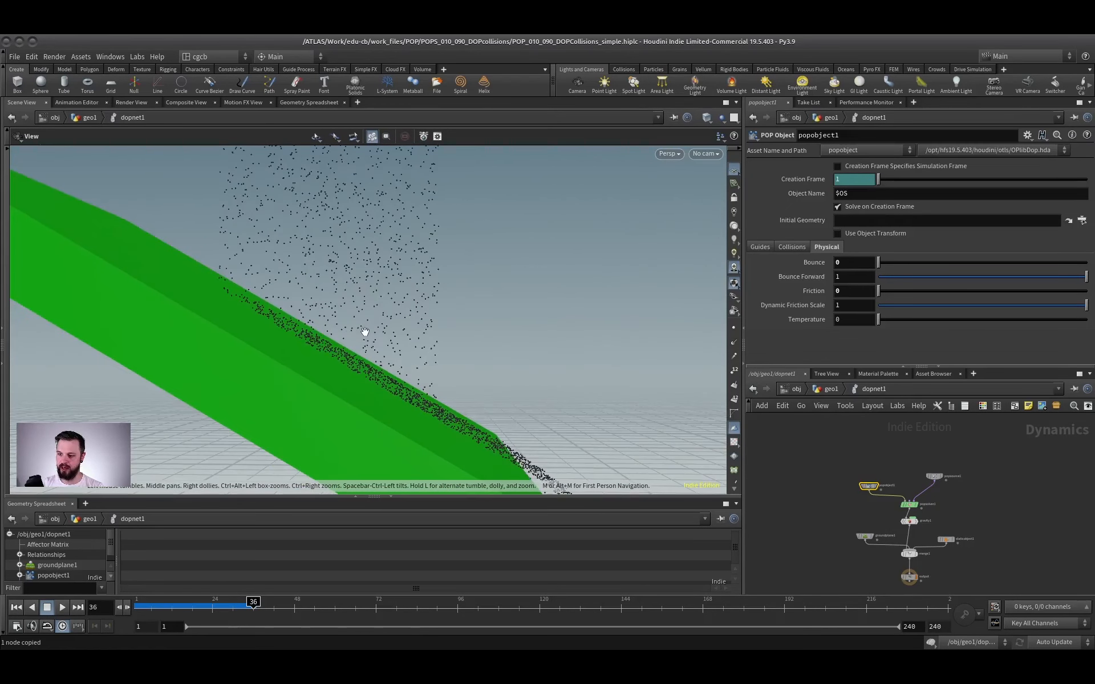
Switch to the Front view and examine the spacing between the sliding particles and the upper slab's surface.
{"action": "key", "text": "space+3"}
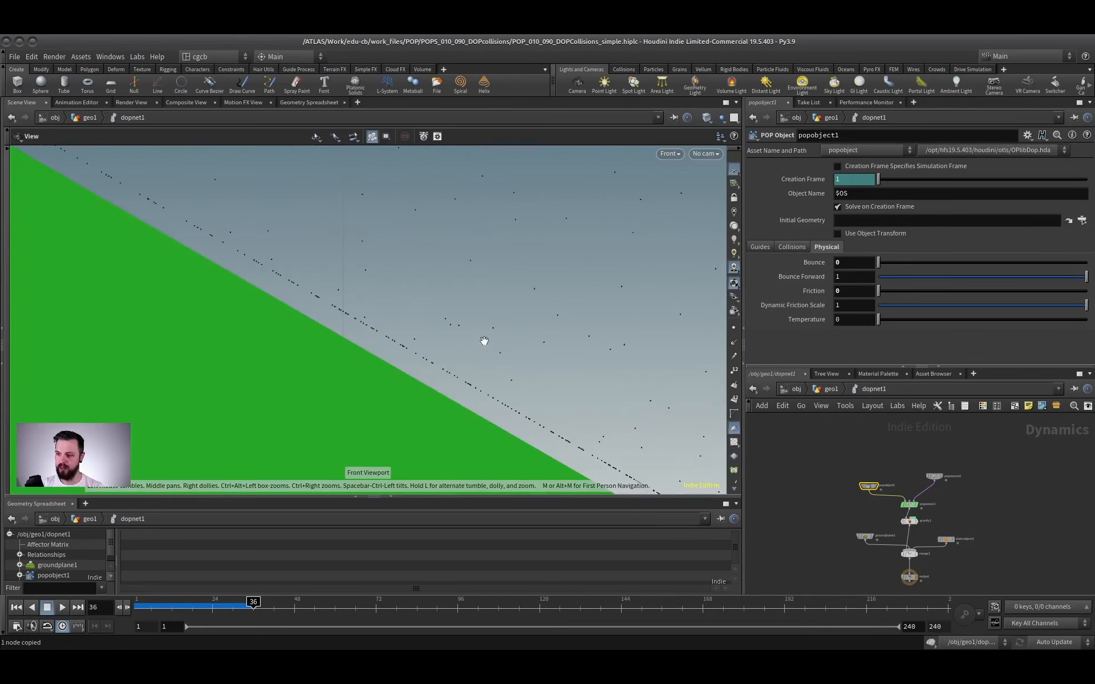
{"action": "right_click_drag", "start_coordinate": [484, 340], "coordinate": [480, 312]}
{"action": "middle_click_drag", "start_coordinate": [306, 353], "coordinate": [284, 330]}
{"action": "right_click_drag", "start_coordinate": [285, 342], "coordinate": [389, 283]}
{"action": "middle_click_drag", "start_coordinate": [388, 284], "coordinate": [340, 344]}
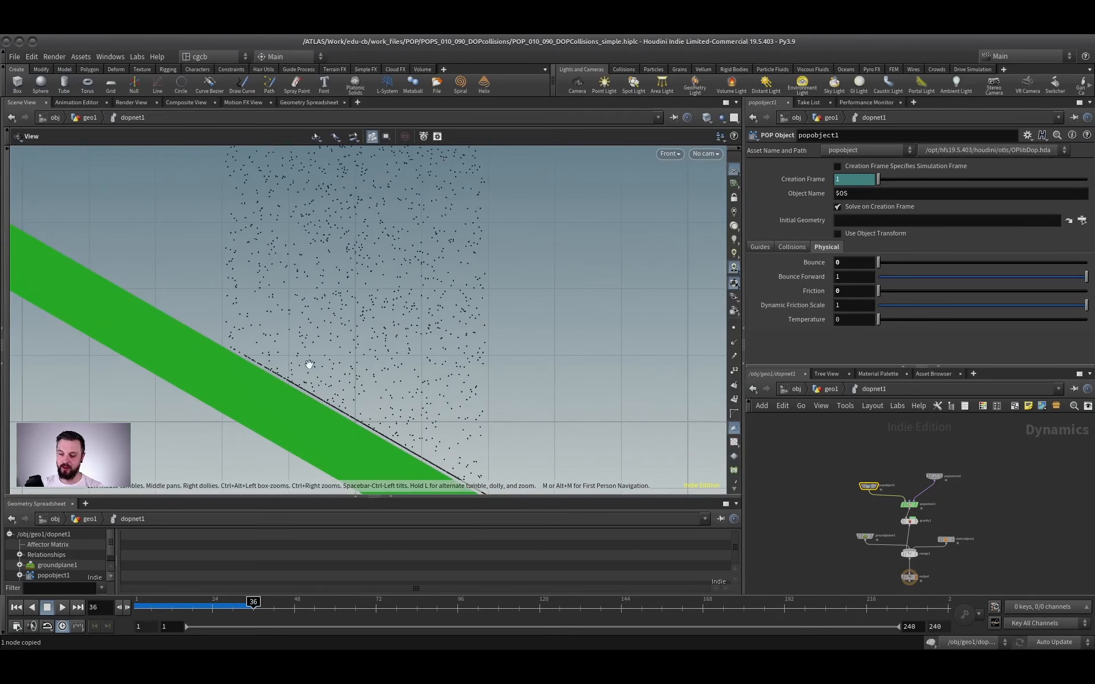
{"action": "right_click_drag", "start_coordinate": [251, 401], "coordinate": [288, 364]}
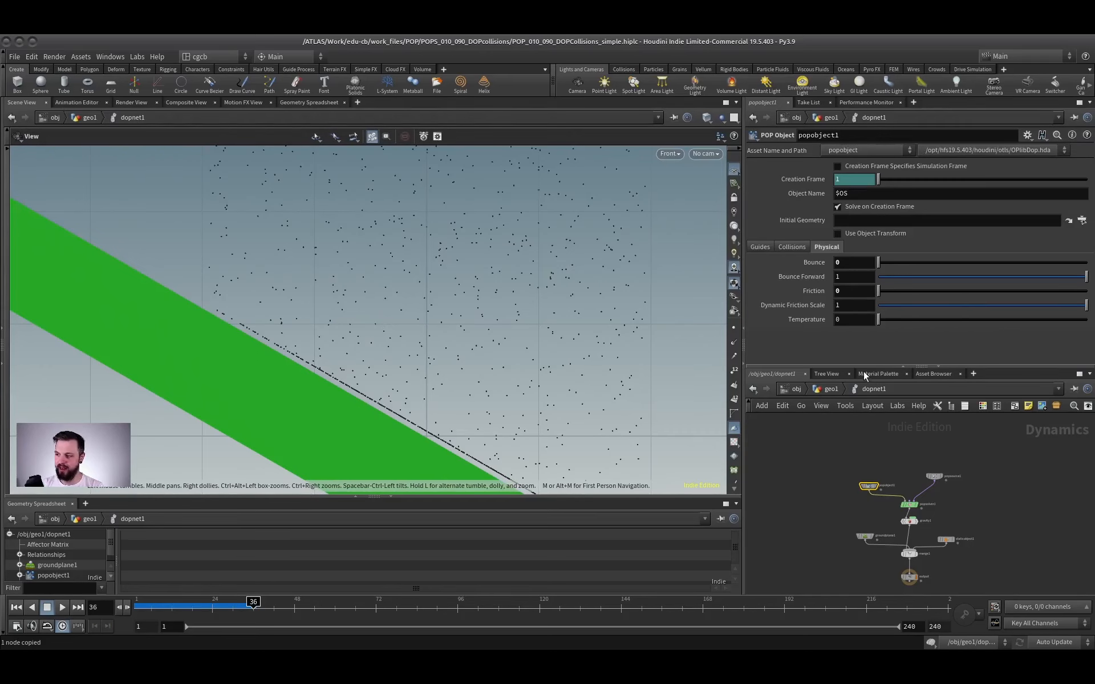
{"action": "scroll", "coordinate": [245, 379], "scroll_direction": "up", "scroll_amount": 3}
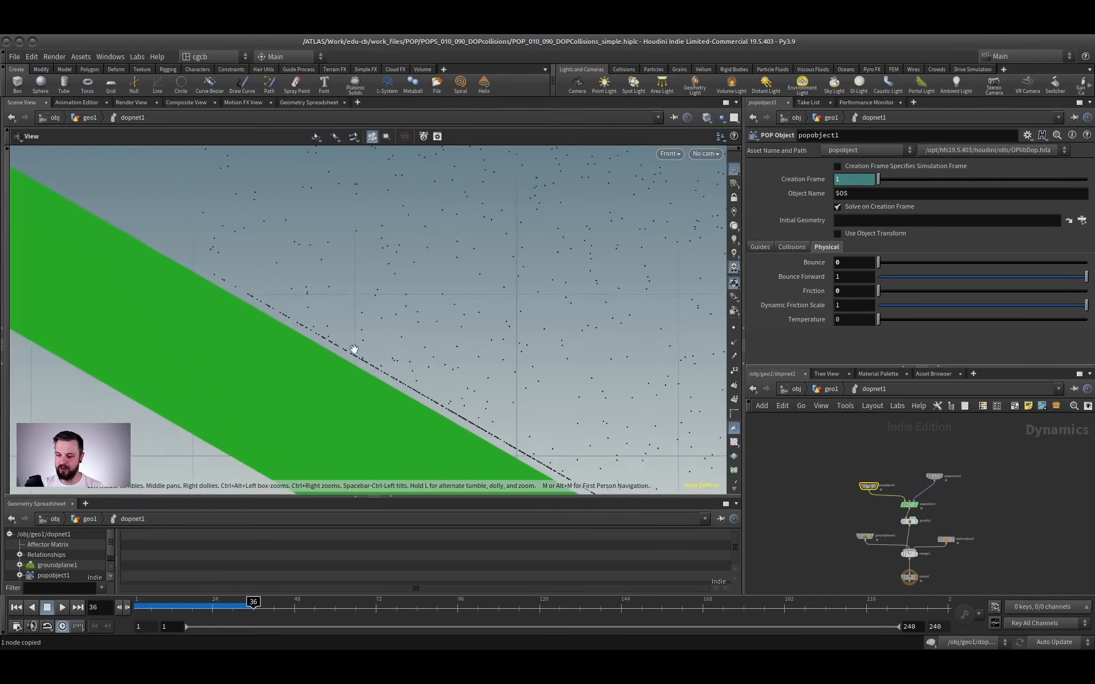
In geo1, paste the Attribute Create node with pscale 0.001 between sphere1 and dopnet1, and display it.
{"action": "left_click", "coordinate": [831, 388]}
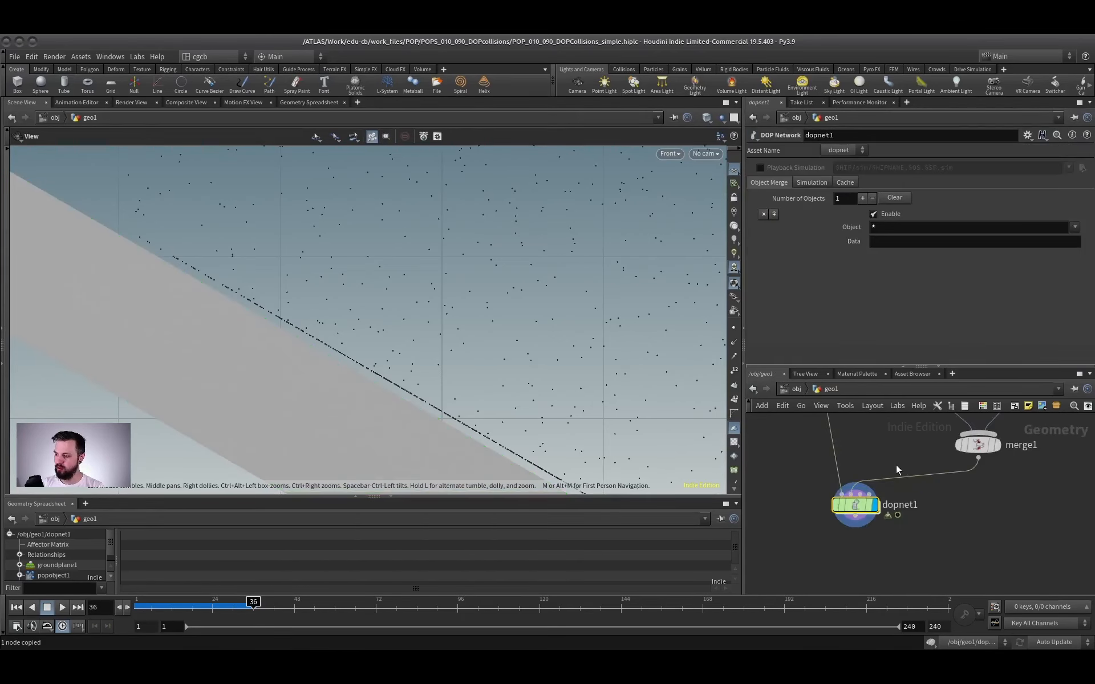
{"action": "left_click", "coordinate": [827, 460]}
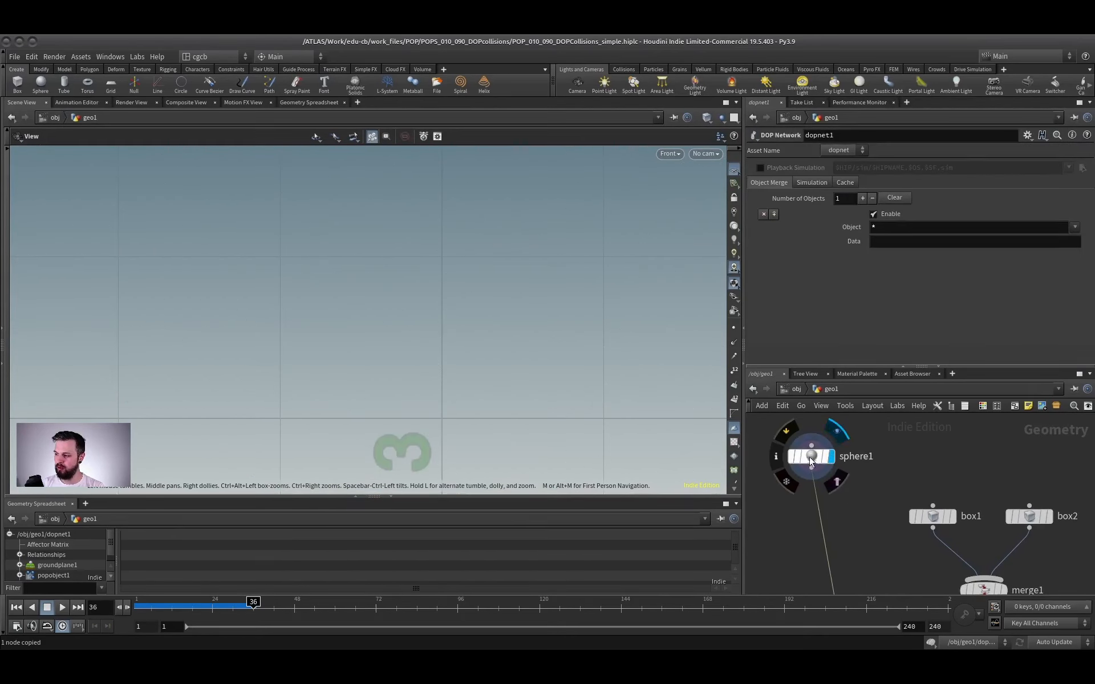
{"action": "scroll", "coordinate": [513, 262], "scroll_direction": "up", "scroll_amount": 3}
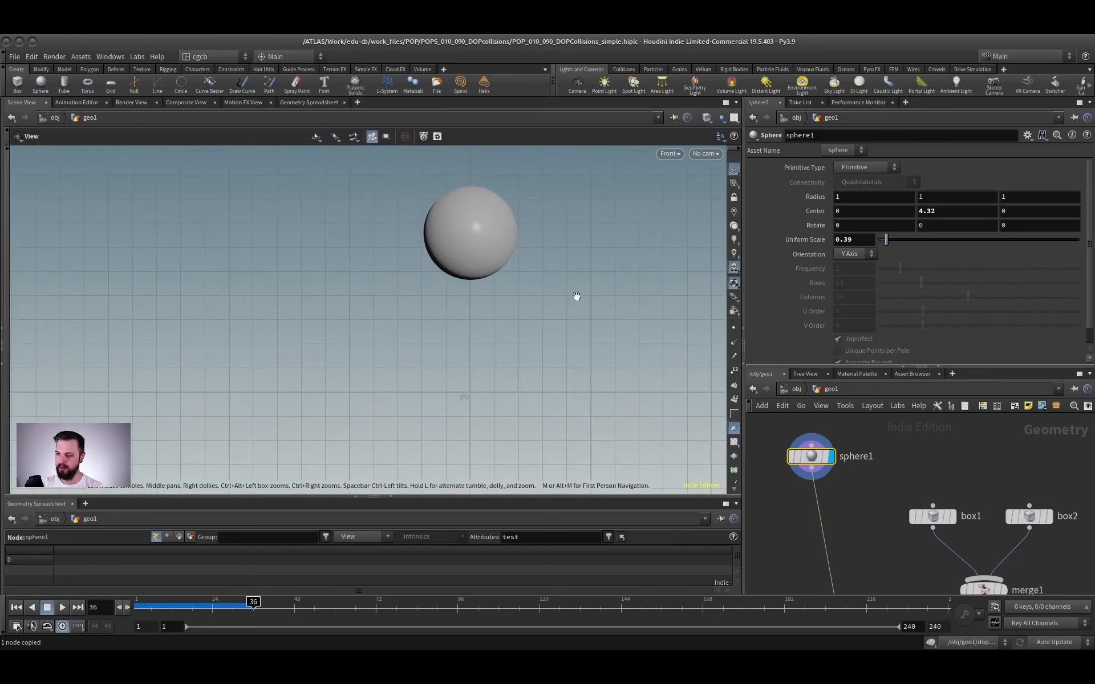
{"action": "key", "text": "ctrl+v"}
{"action": "left_click_drag", "start_coordinate": [857, 507], "coordinate": [816, 518]}
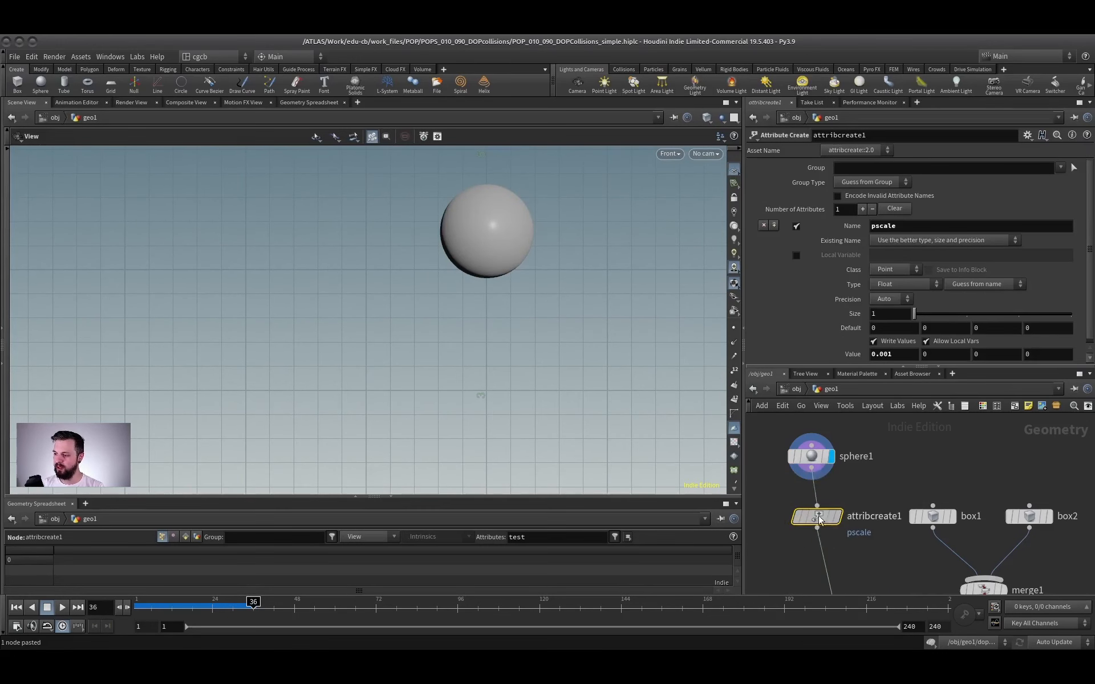
{"action": "left_click", "coordinate": [833, 516]}
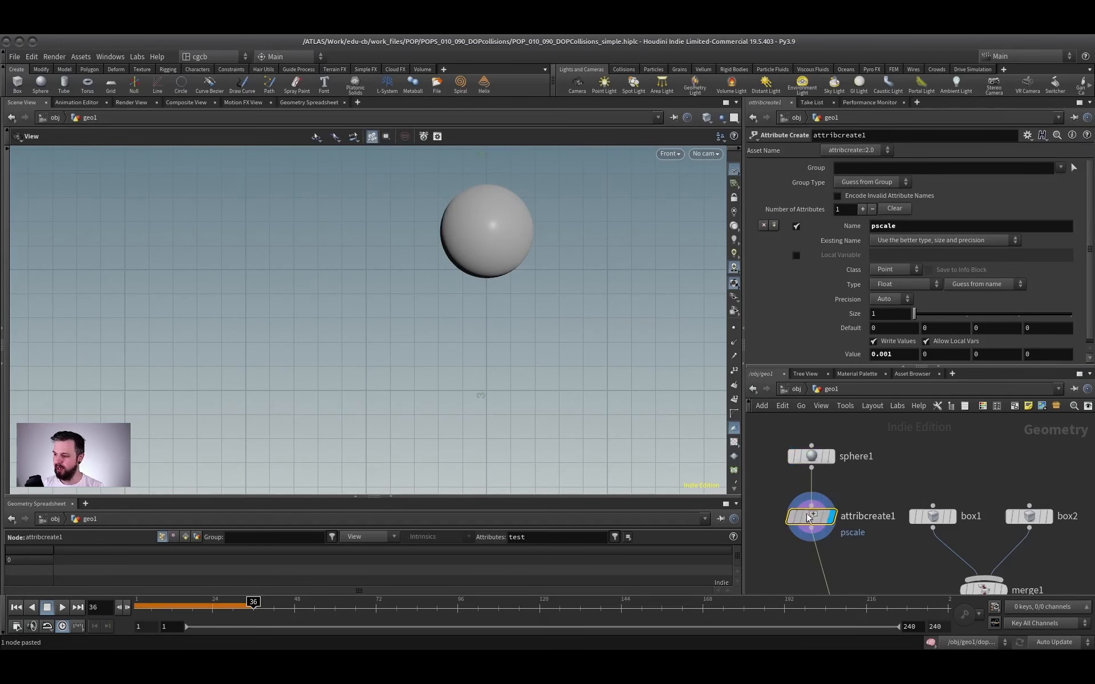
{"action": "double_click", "coordinate": [906, 354]}
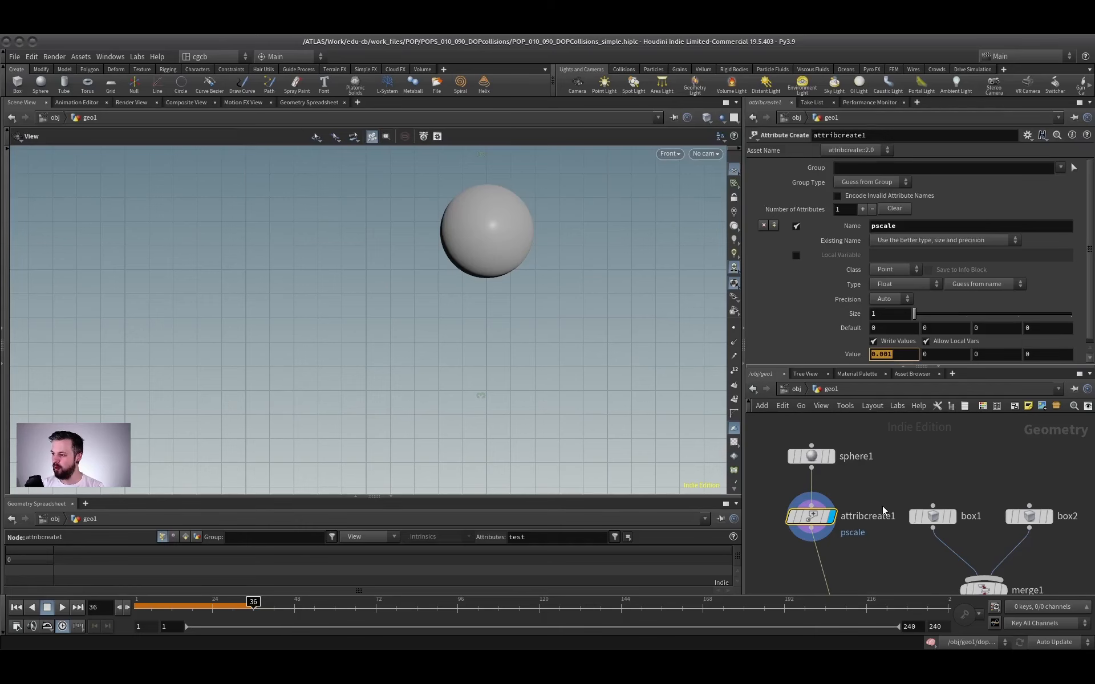
Inside dopnet1, rerun the simulation from frame 1, stop at frame 30, and inspect where particles meet the upper slab's surface.
{"action": "middle_click_drag", "start_coordinate": [890, 495], "coordinate": [865, 367]}
{"action": "left_click", "coordinate": [854, 528]}
{"action": "double_click", "coordinate": [832, 526]}
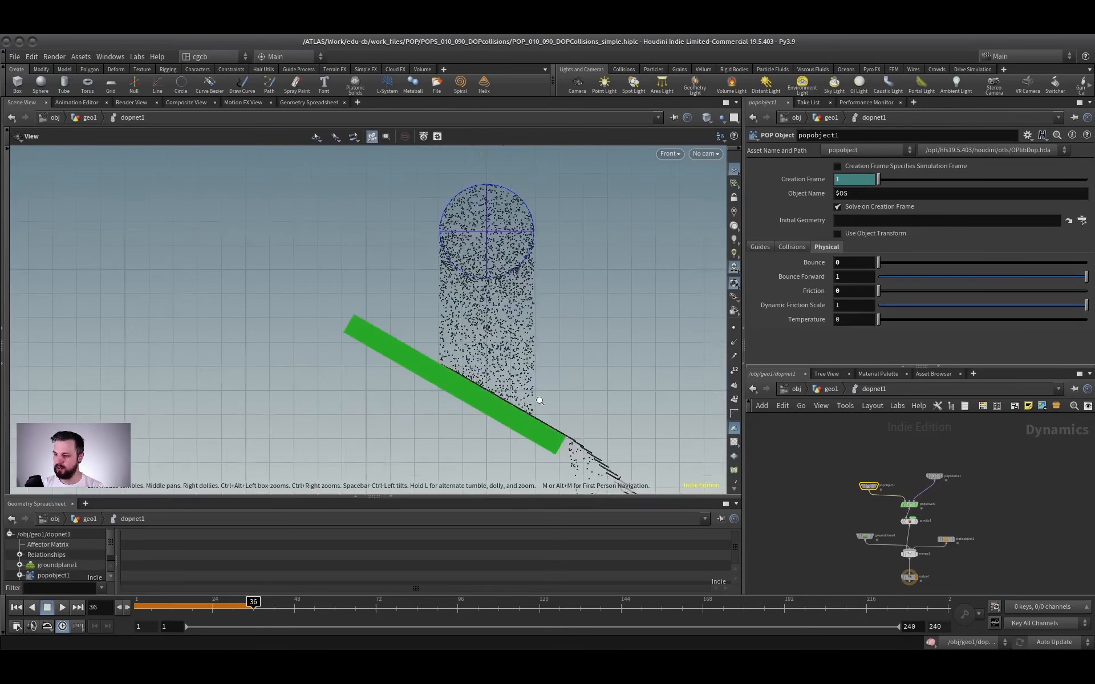
{"action": "scroll", "coordinate": [540, 401], "scroll_direction": "up", "scroll_amount": 5}
{"action": "scroll", "coordinate": [420, 359], "scroll_direction": "up", "scroll_amount": 5}
{"action": "left_click", "coordinate": [16, 609]}
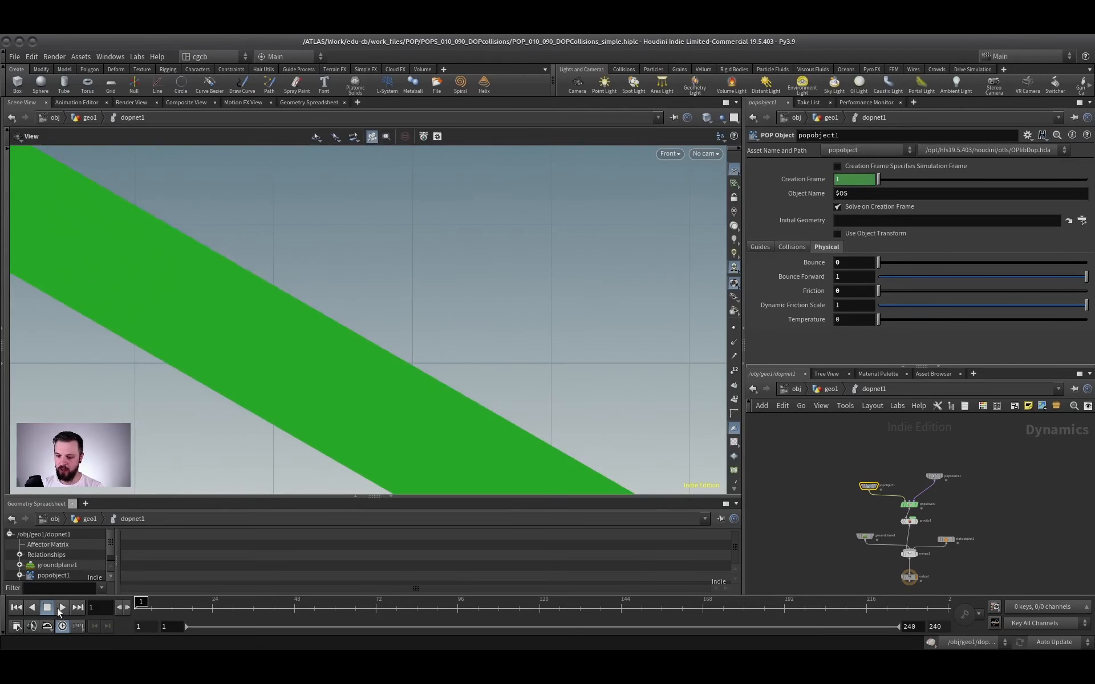
{"action": "left_click", "coordinate": [61, 609]}
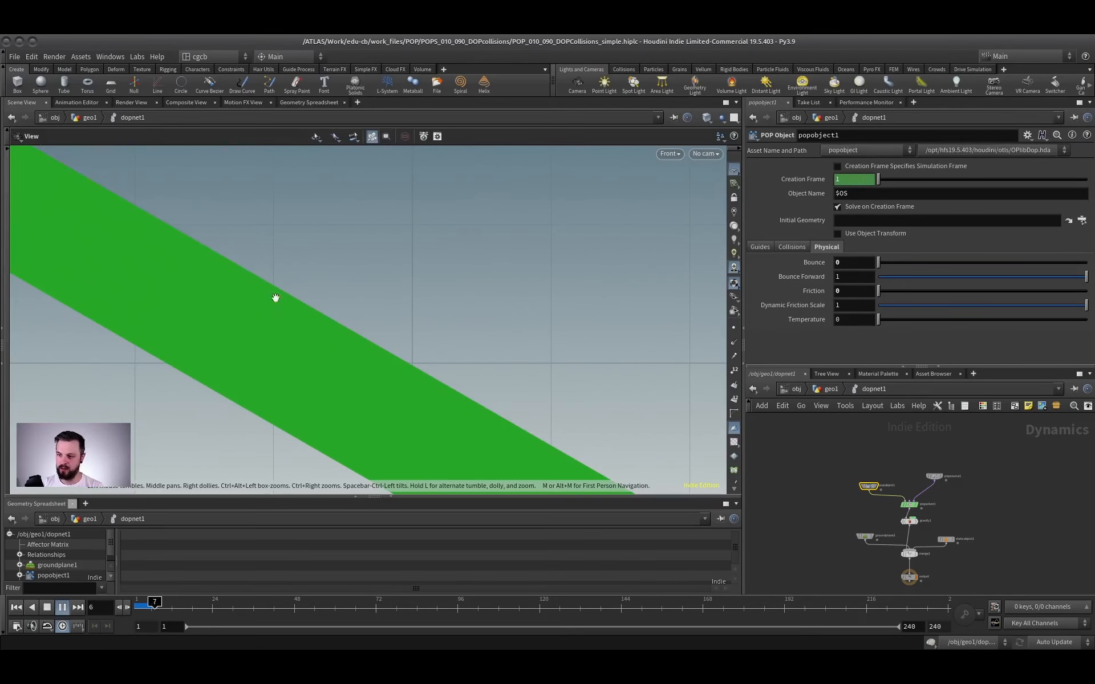
{"action": "left_click", "coordinate": [47, 608]}
{"action": "scroll", "coordinate": [350, 308], "scroll_direction": "up", "scroll_amount": 5}
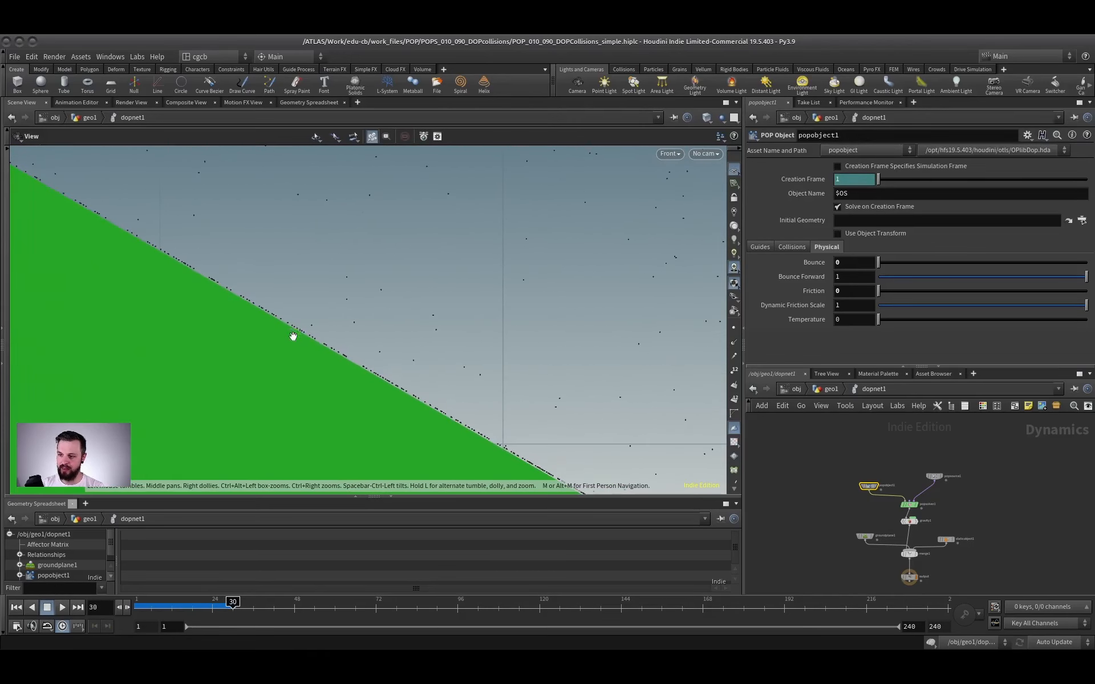
{"action": "scroll", "coordinate": [385, 365], "scroll_direction": "down", "scroll_amount": 6}
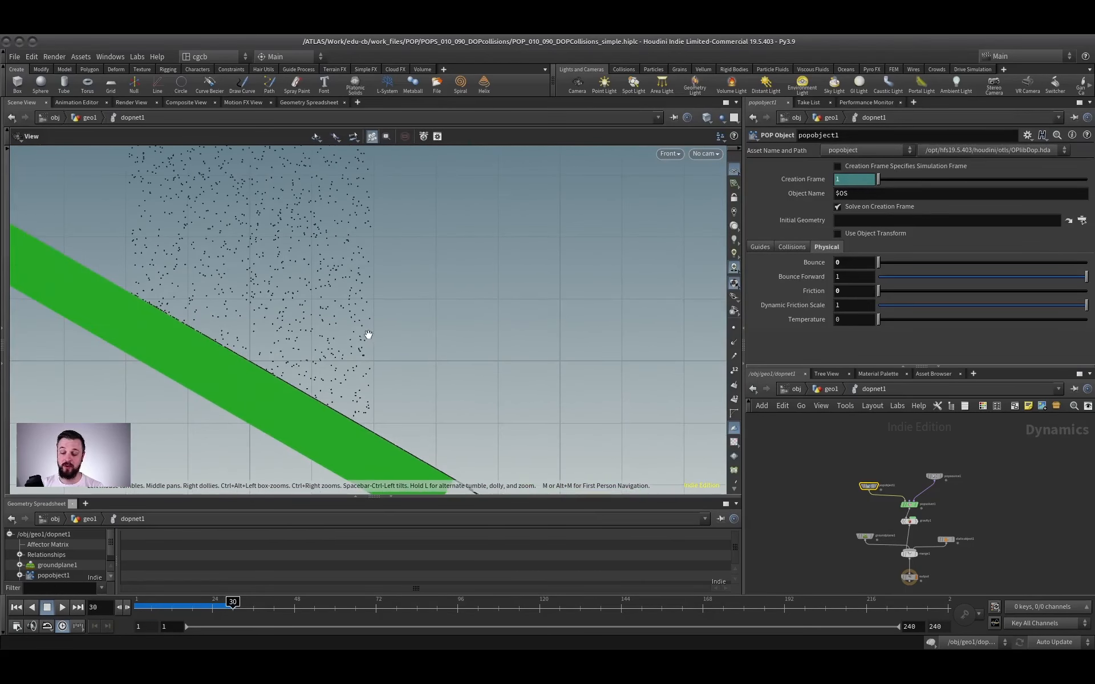
{"action": "scroll", "coordinate": [336, 373], "scroll_direction": "up", "scroll_amount": 3}
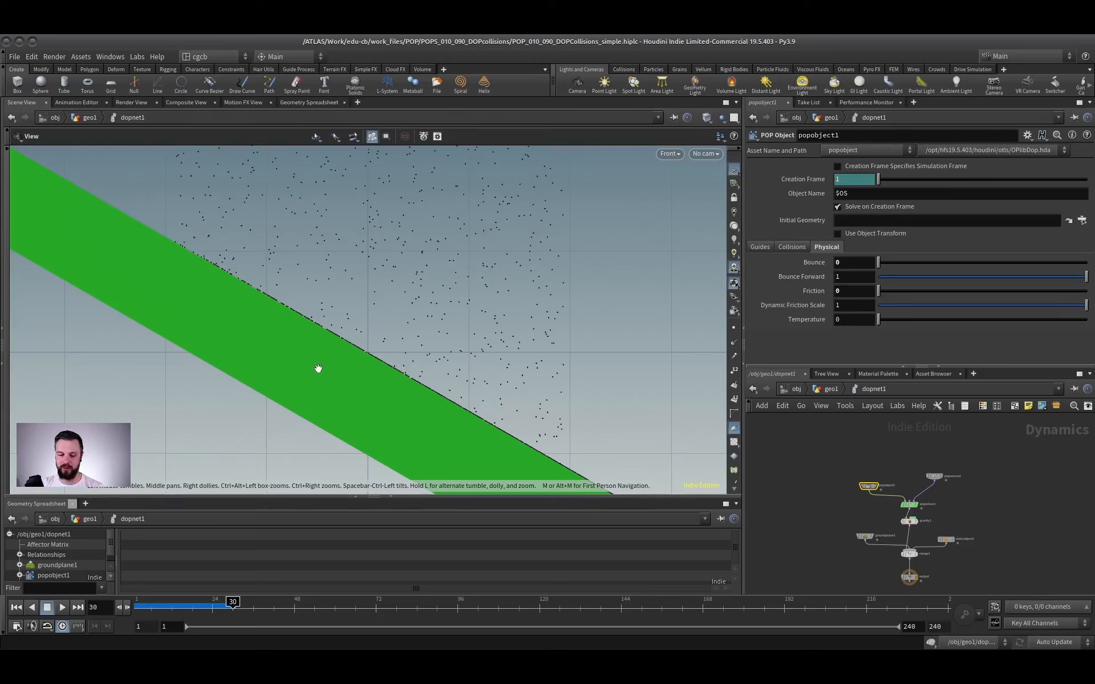
Examine up close how near the particles sit to the upper slab's surface, including in the perspective view.
{"action": "scroll", "coordinate": [371, 354], "scroll_direction": "up", "scroll_amount": 3}
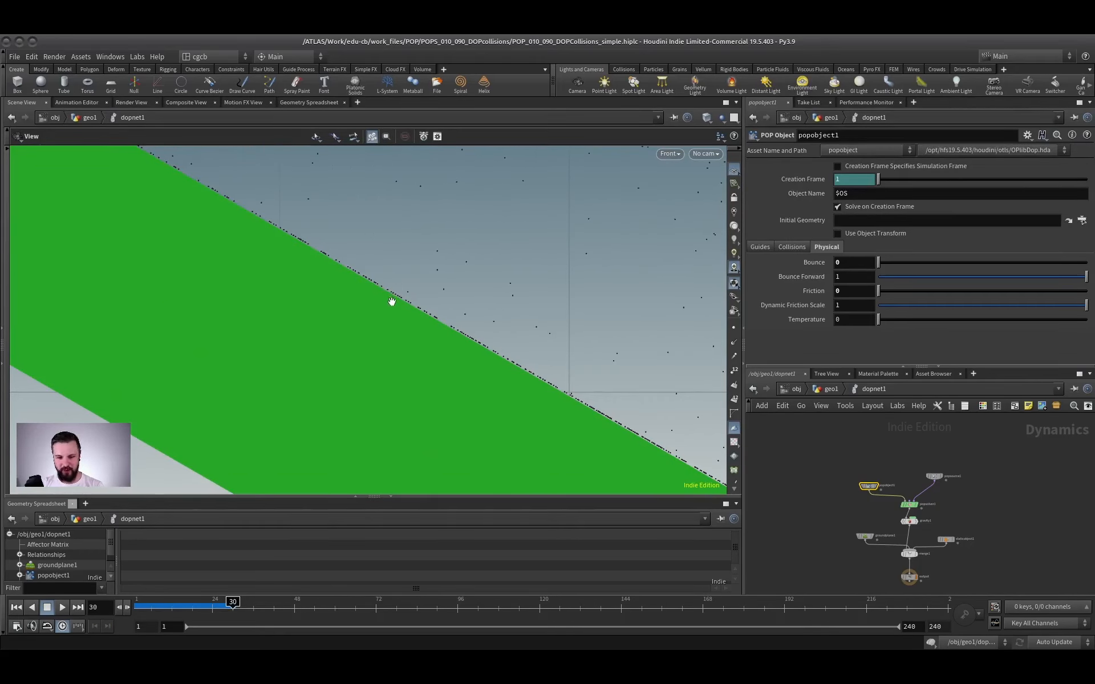
{"action": "left_click_drag", "start_coordinate": [506, 295], "coordinate": [321, 334]}
{"action": "left_click_drag", "start_coordinate": [439, 346], "coordinate": [327, 327]}
{"action": "left_click_drag", "start_coordinate": [400, 308], "coordinate": [366, 315]}
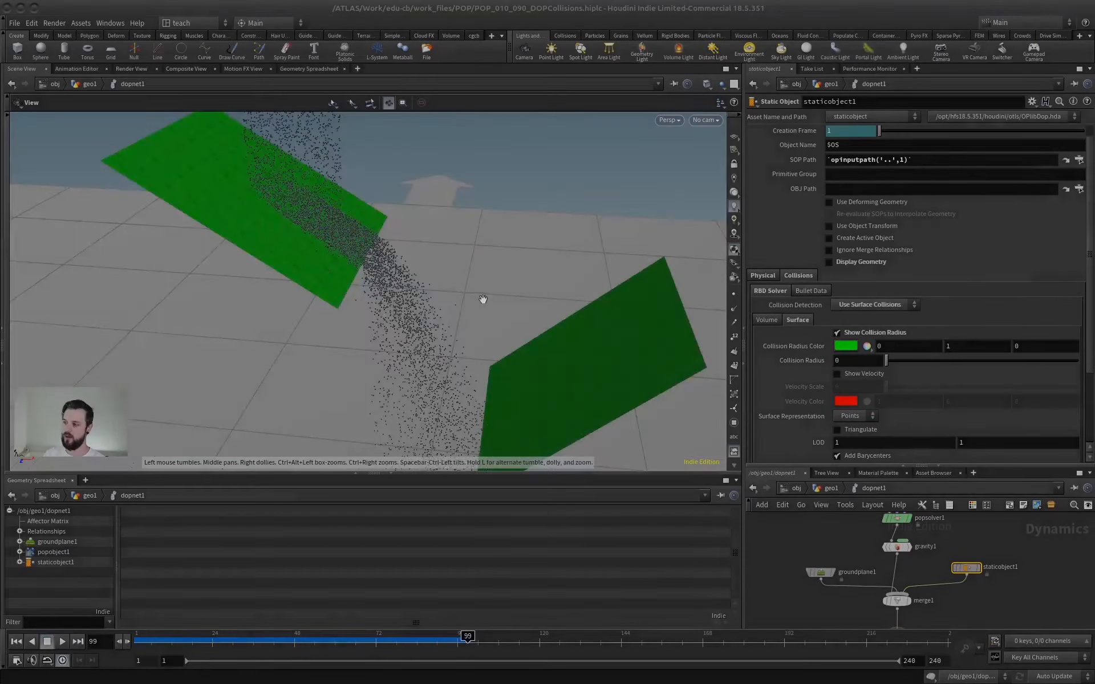
{"action": "left_click_drag", "start_coordinate": [483, 299], "coordinate": [378, 283]}
{"action": "scroll", "coordinate": [378, 284], "scroll_direction": "down", "scroll_amount": 2}
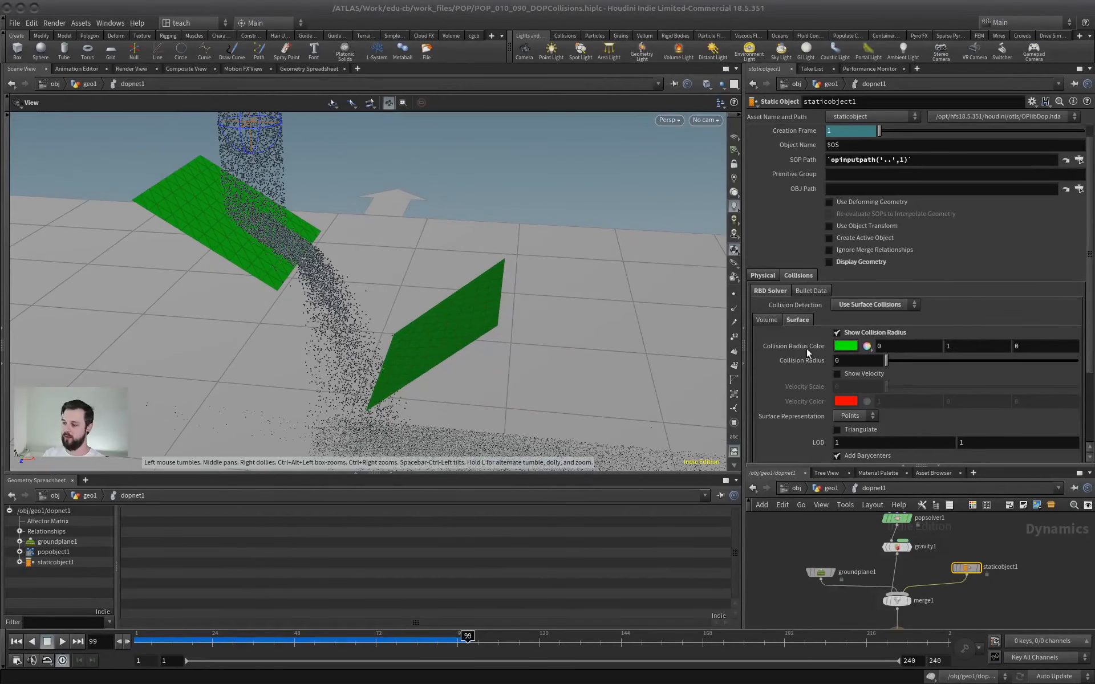
In the 18.5 collisions scene's geo1, wire merge1 into dopnet1 in place of merge2, and reset the simulation to frame 1 inside dopnet1.
{"action": "left_click_drag", "start_coordinate": [853, 464], "coordinate": [867, 303]}
{"action": "left_click", "coordinate": [816, 304]}
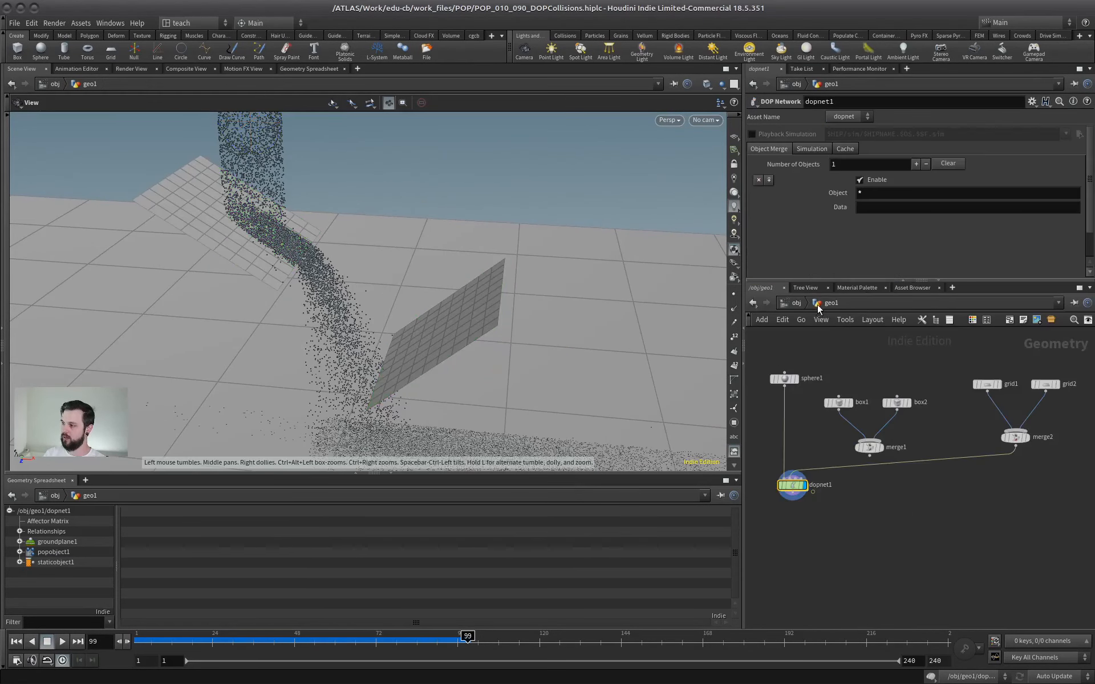
{"action": "left_click", "coordinate": [869, 454]}
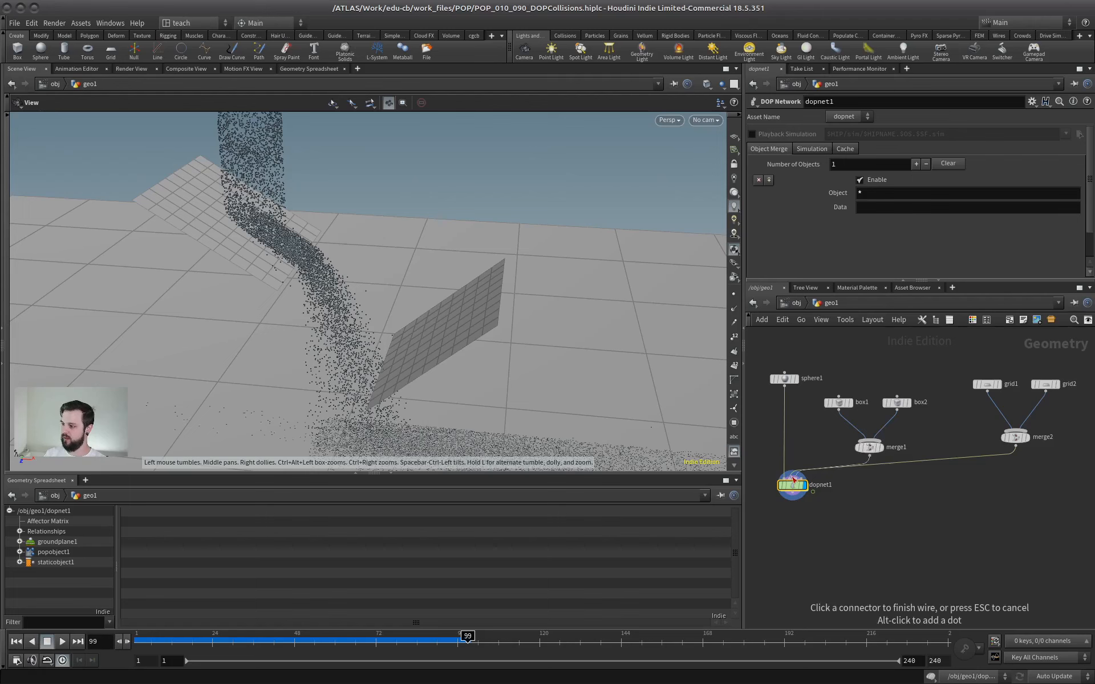
{"action": "left_click", "coordinate": [803, 473]}
{"action": "left_click", "coordinate": [797, 474]}
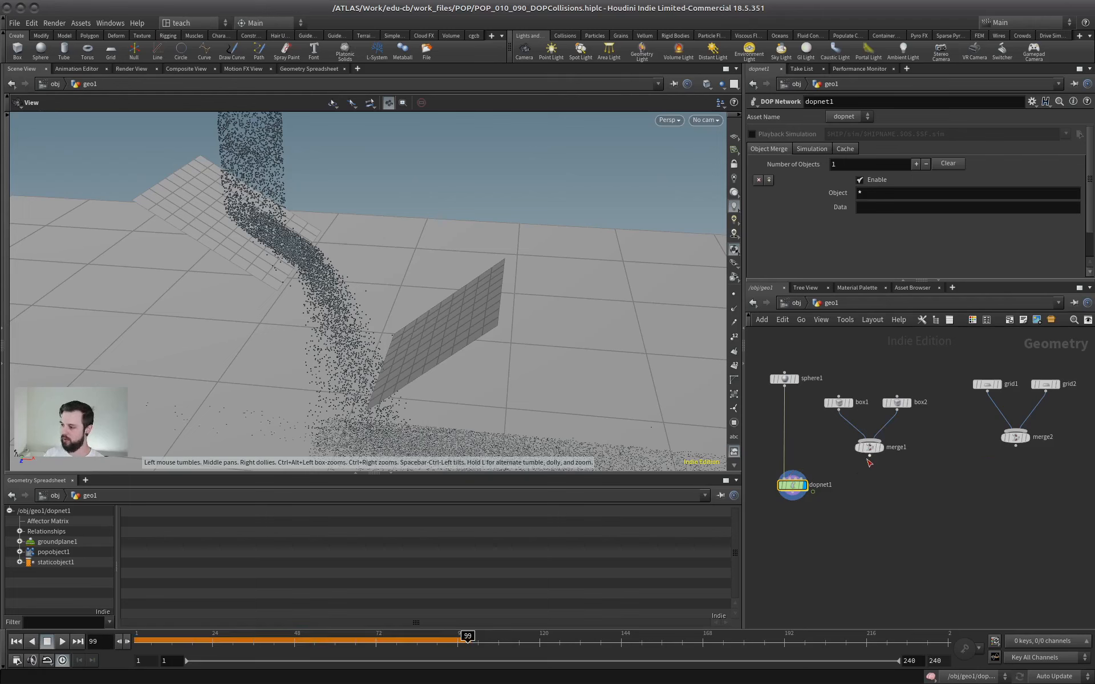
{"action": "double_click", "coordinate": [791, 483]}
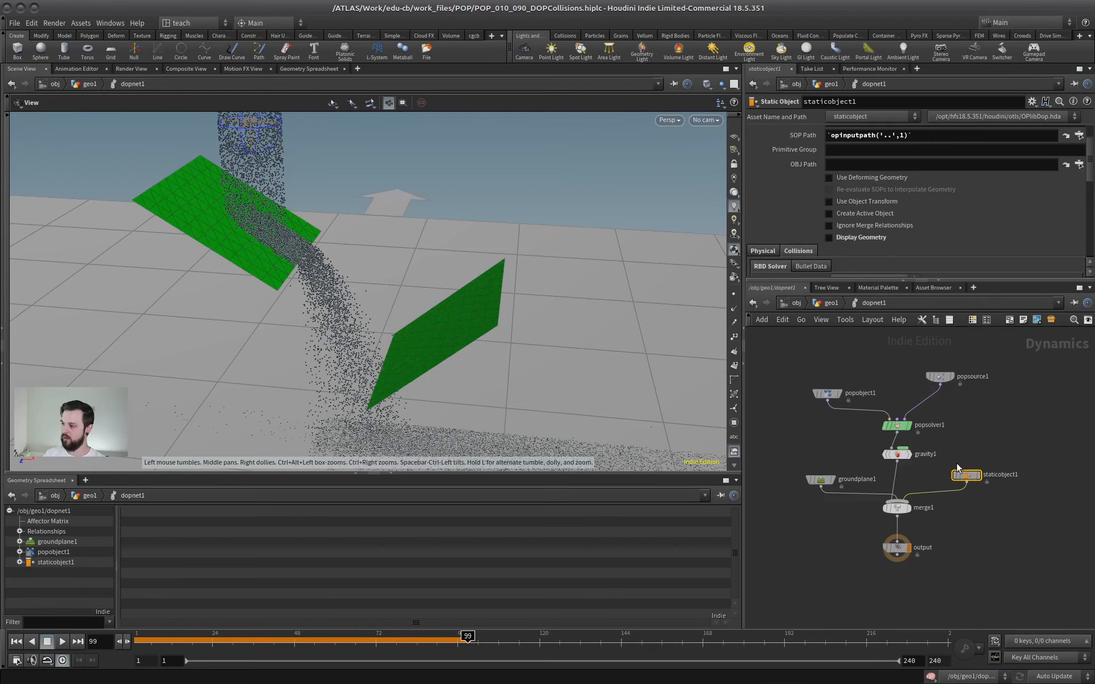
{"action": "left_click", "coordinate": [16, 641]}
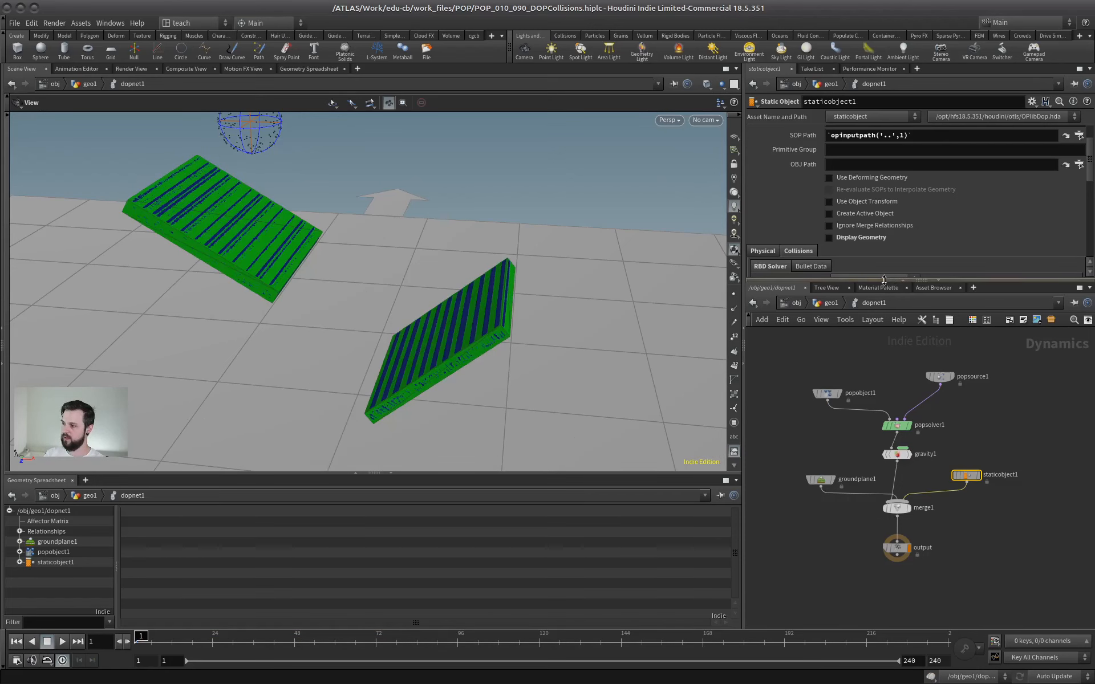
Switch staticobject1 to volume collisions to turn off its volume Collision Guide, and set Collision Detection back to Use Surface Collisions.
{"action": "left_click_drag", "start_coordinate": [894, 283], "coordinate": [894, 379]}
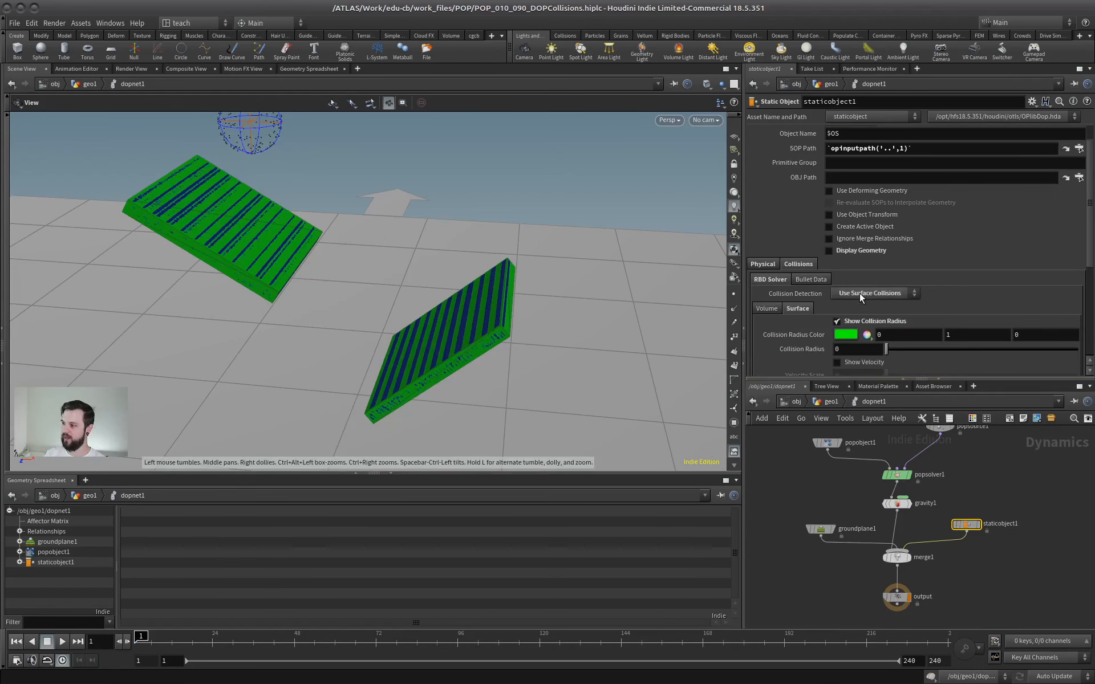
{"action": "left_click", "coordinate": [765, 308]}
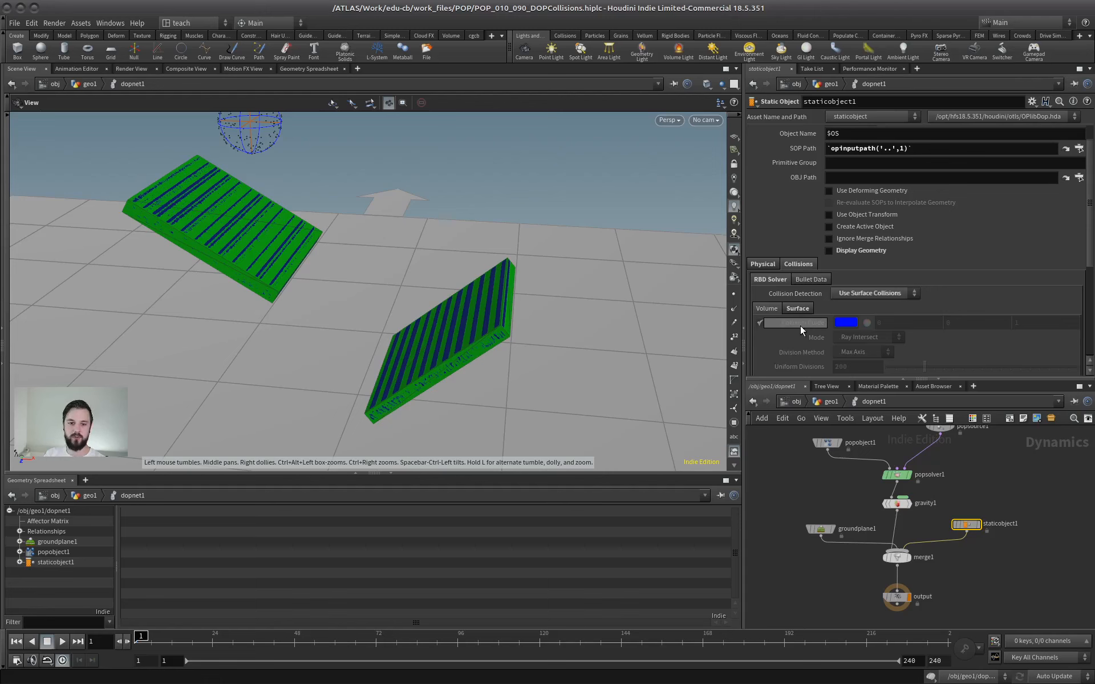
{"action": "left_click", "coordinate": [868, 293]}
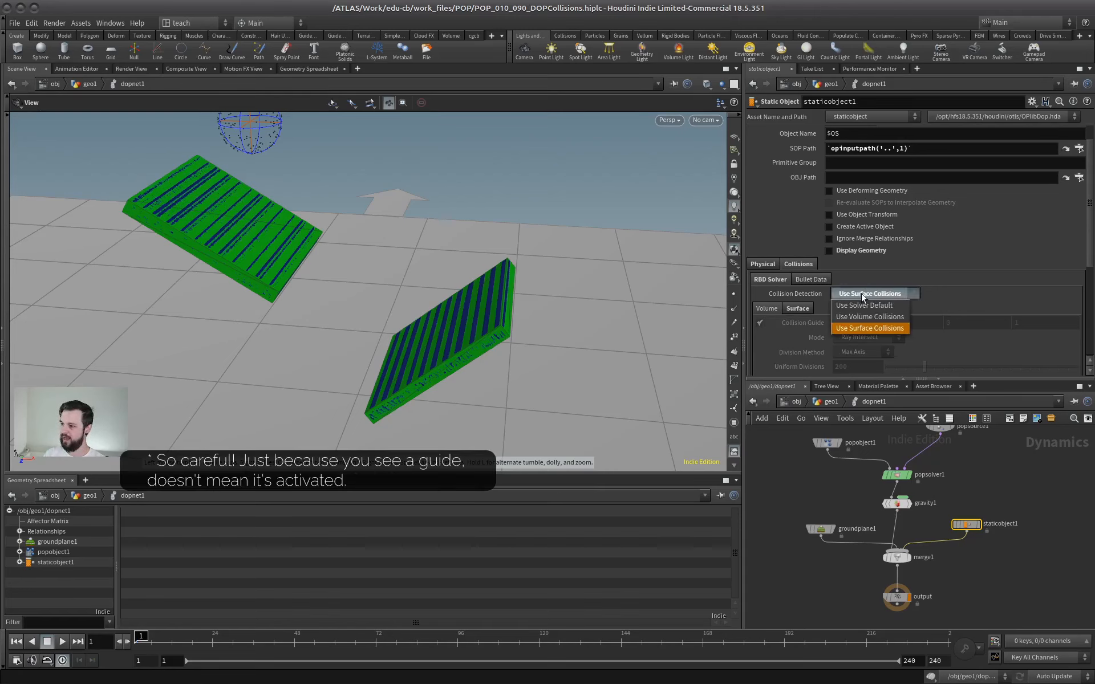
{"action": "left_click", "coordinate": [865, 315]}
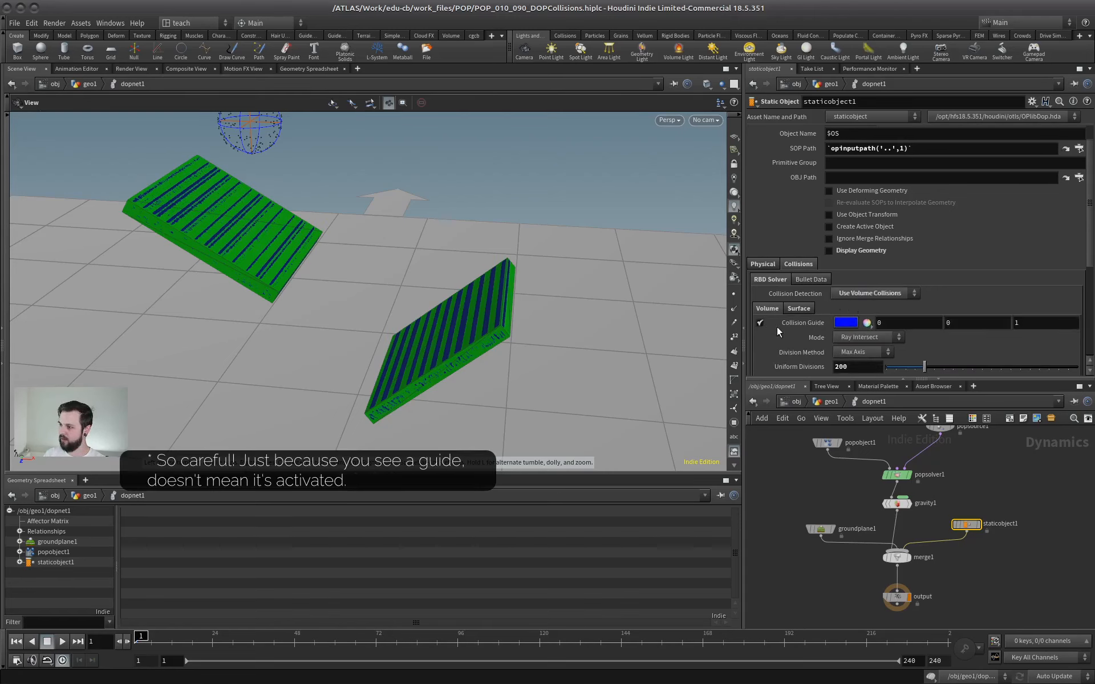
{"action": "left_click", "coordinate": [761, 323]}
{"action": "left_click", "coordinate": [868, 291]}
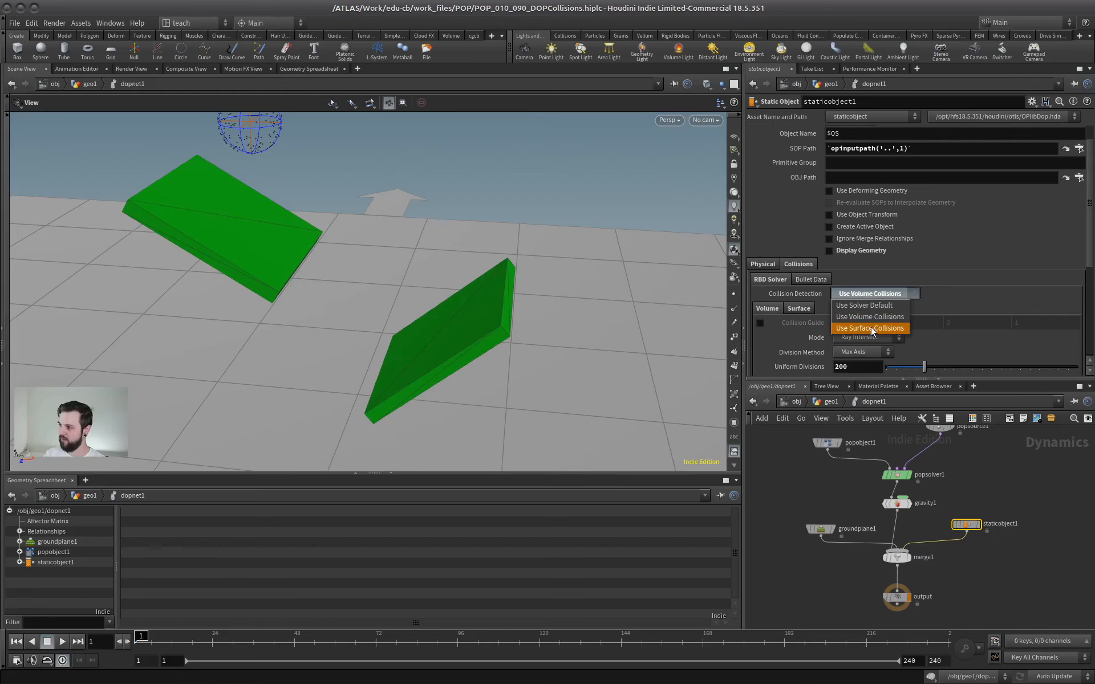
{"action": "left_click", "coordinate": [871, 328]}
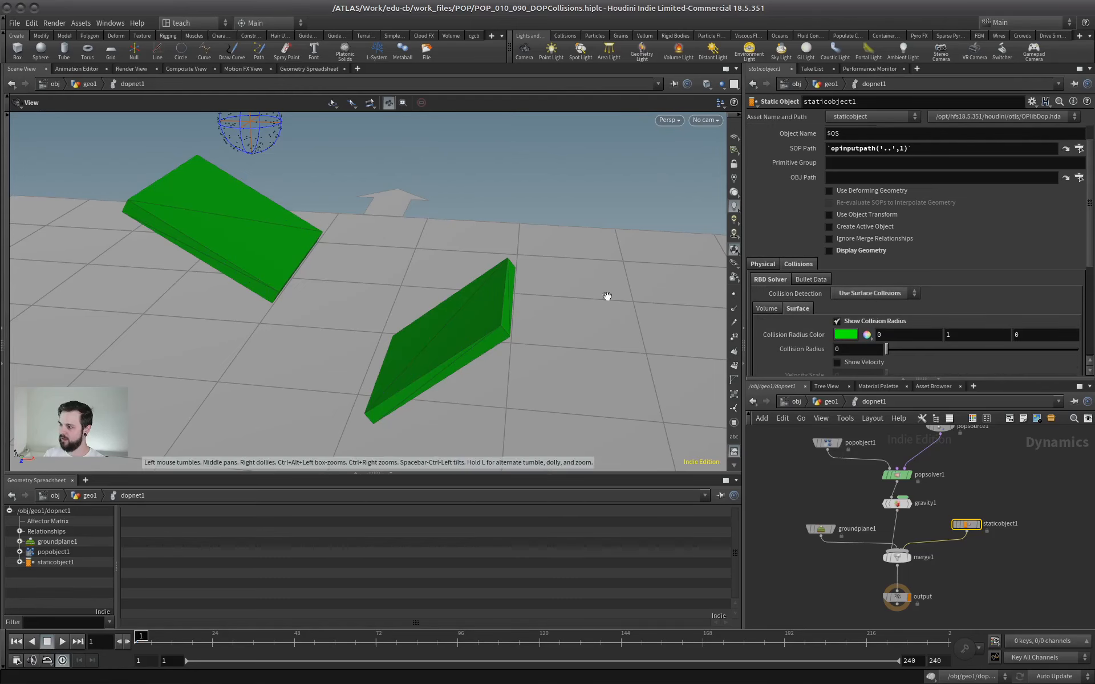
{"action": "left_click_drag", "start_coordinate": [606, 298], "coordinate": [276, 236]}
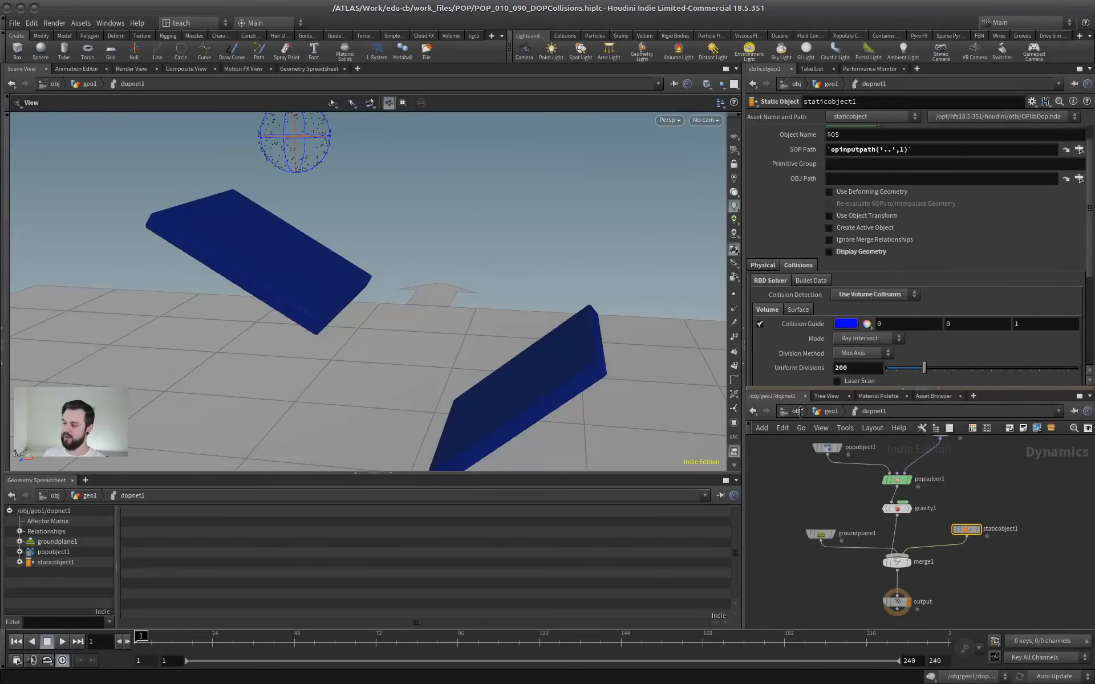
Inspect the volume collision guide on the two slabs with staticobject1 set to volume collisions.
{"action": "left_click_drag", "start_coordinate": [800, 411], "coordinate": [803, 388]}
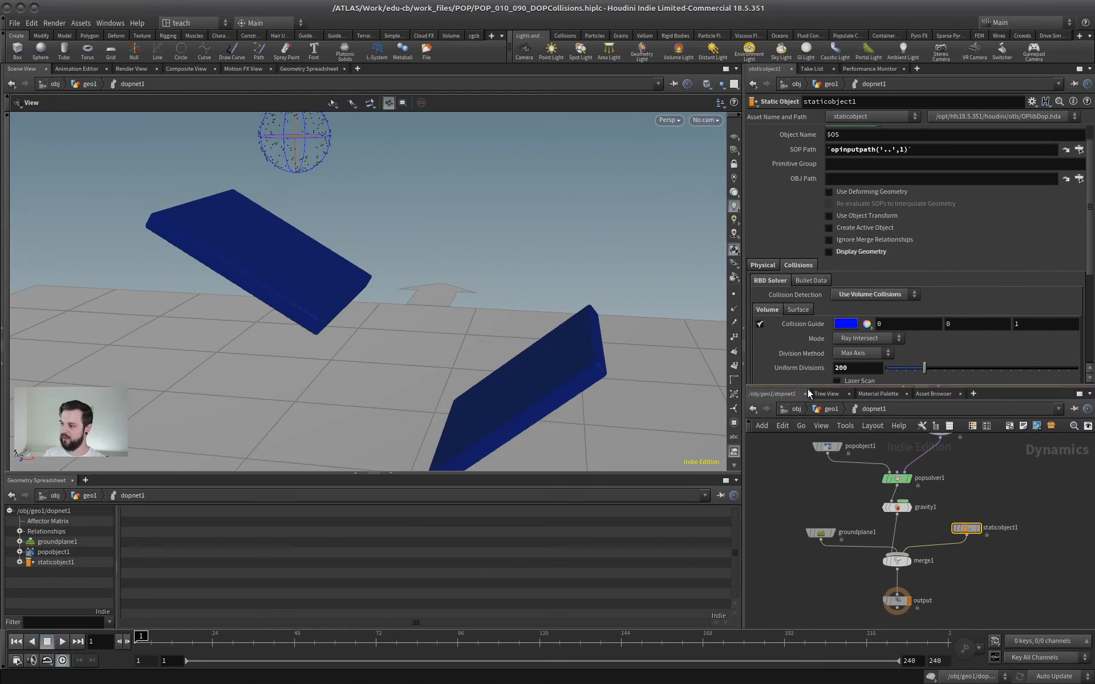
{"action": "middle_click_drag", "start_coordinate": [968, 489], "coordinate": [915, 467]}
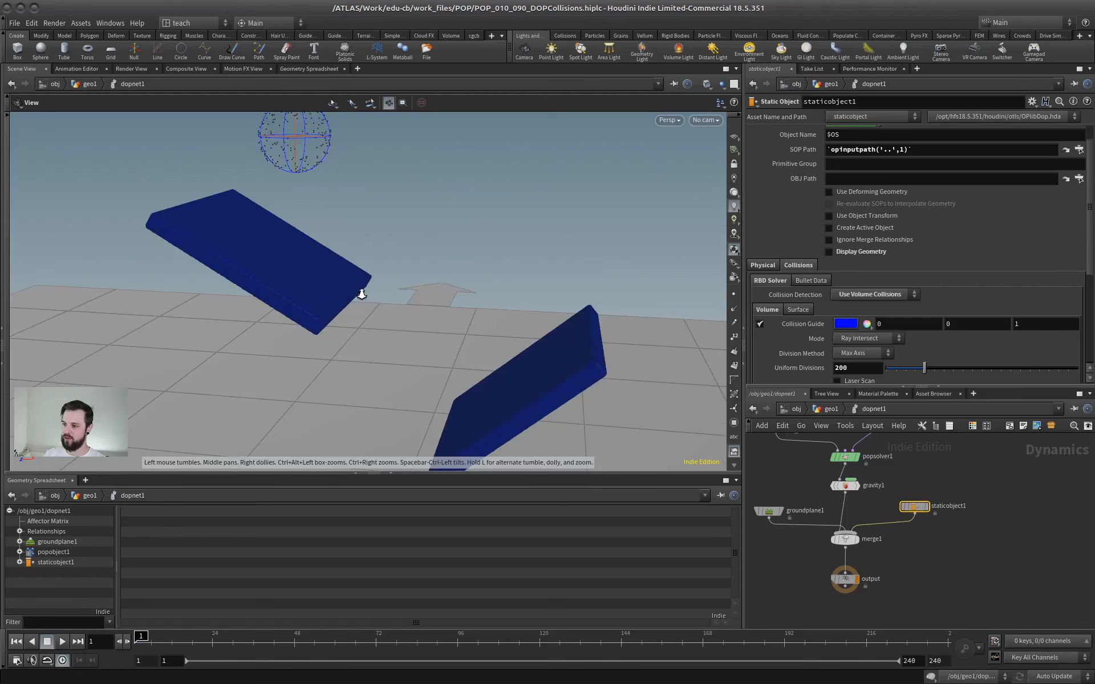
{"action": "mouse_move", "coordinate": [360, 295]}
{"action": "right_mouse_down"}
{"action": "mouse_move", "coordinate": [333, 296]}
{"action": "mouse_move", "coordinate": [354, 285]}
{"action": "right_mouse_up"}
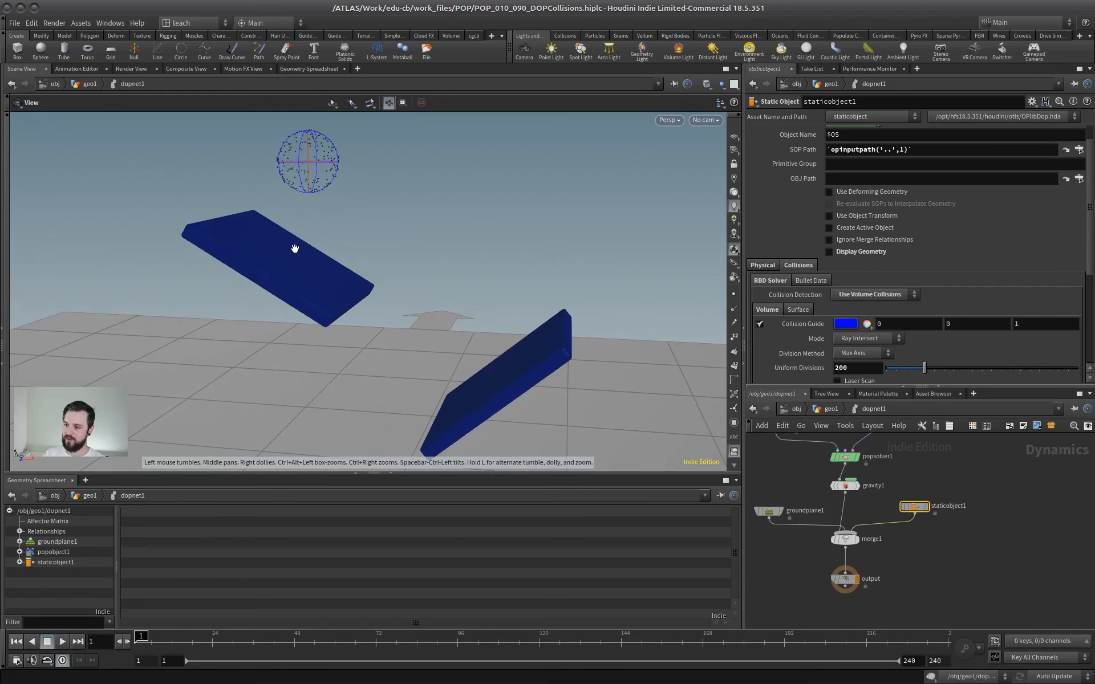
{"action": "left_click_drag", "start_coordinate": [914, 506], "coordinate": [914, 510]}
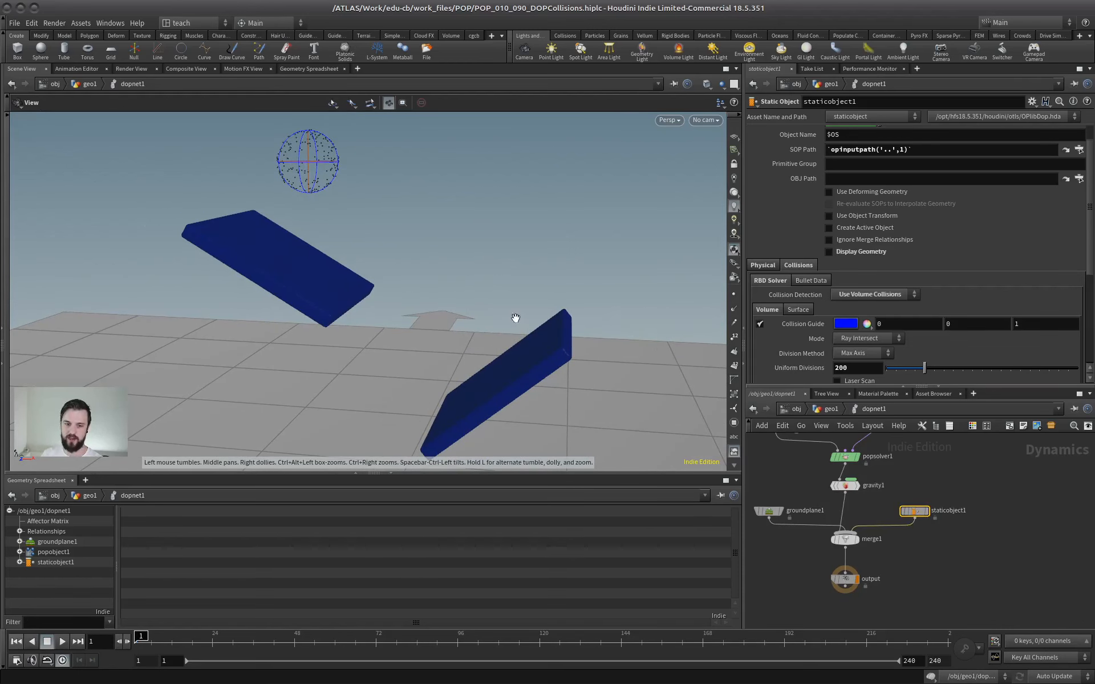
In geo1, add a VDB from Polygons node fed by merge1 and display it.
{"action": "key", "text": "u"}
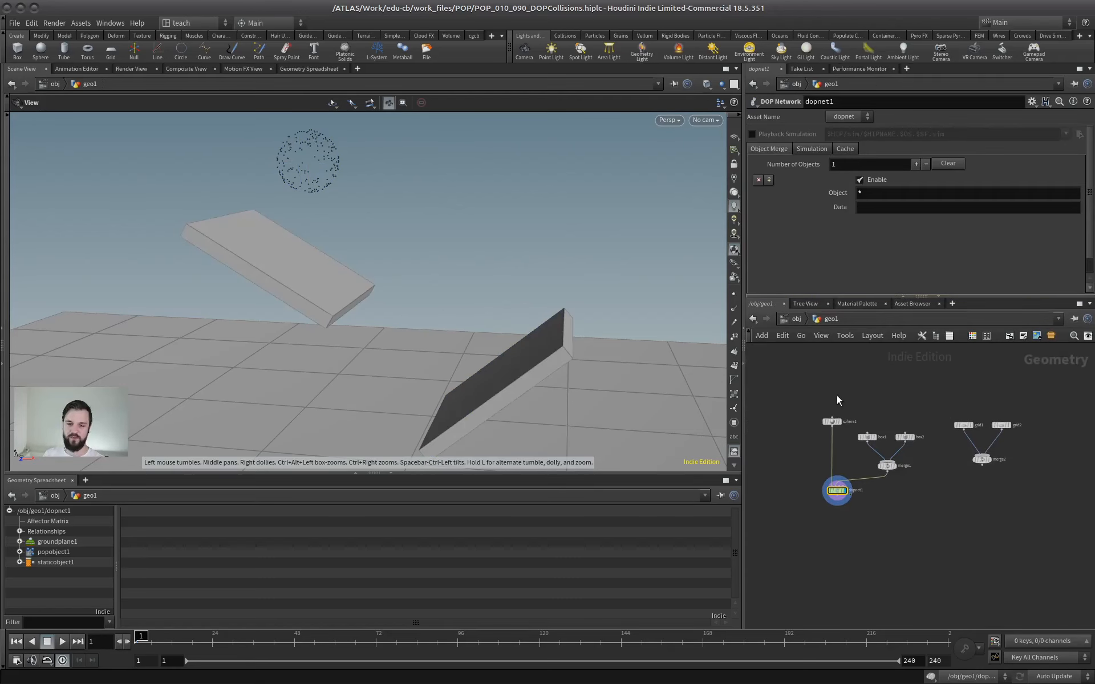
{"action": "scroll", "coordinate": [889, 396], "scroll_direction": "up", "scroll_amount": 4}
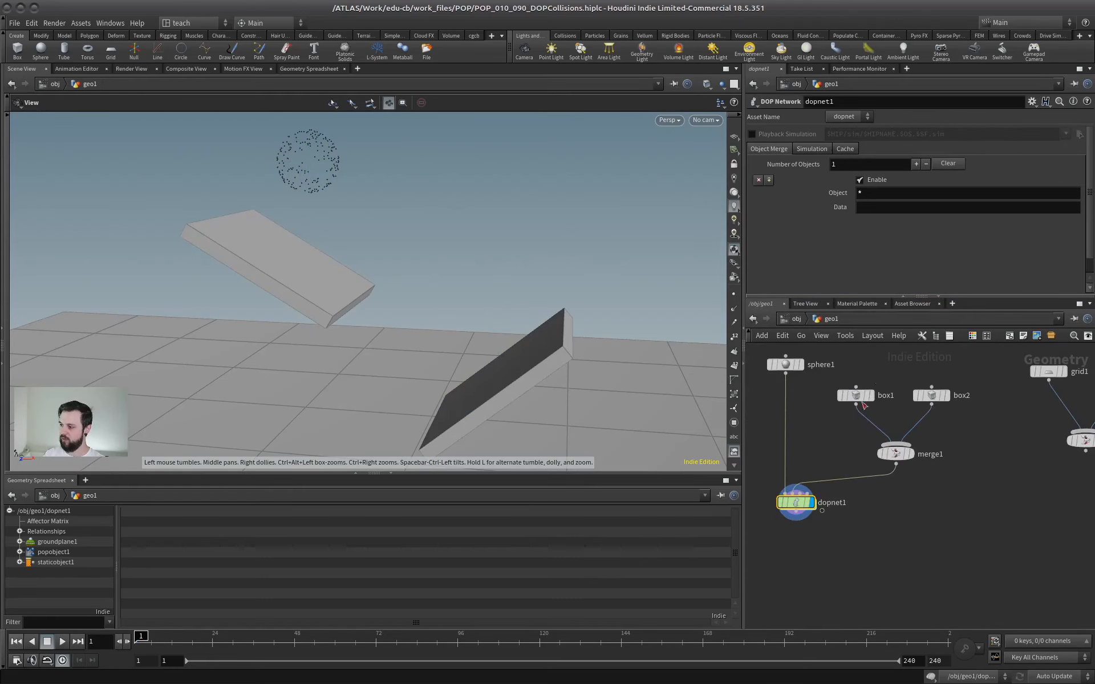
{"action": "left_click", "coordinate": [803, 545]}
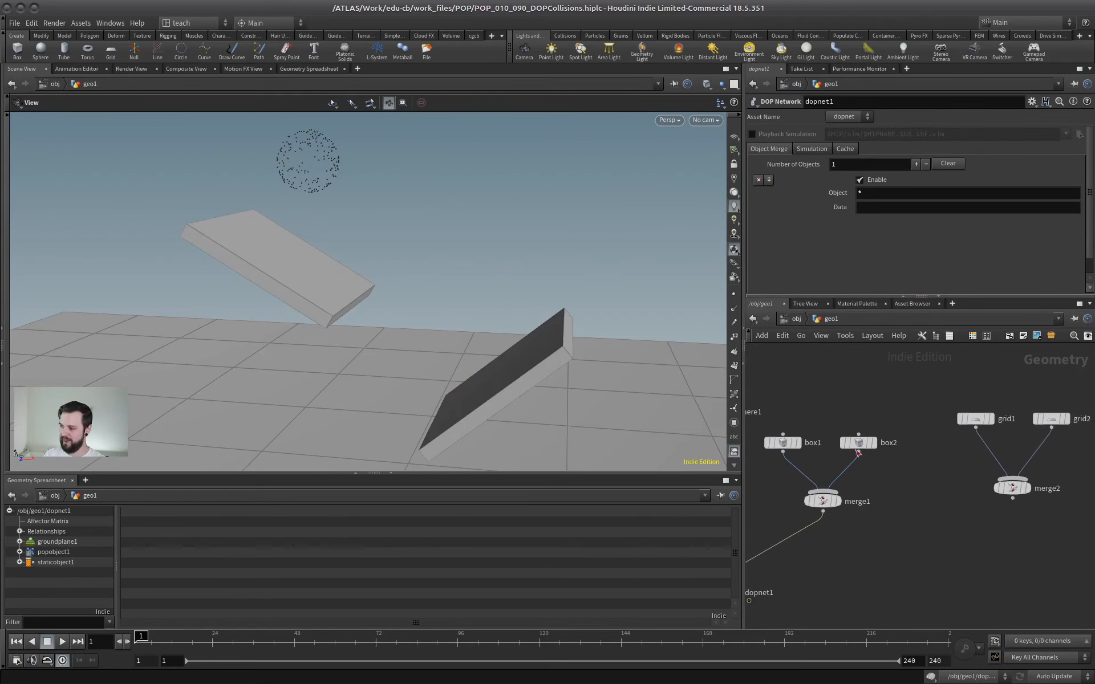
{"action": "scroll", "coordinate": [952, 487], "scroll_direction": "up", "scroll_amount": 2}
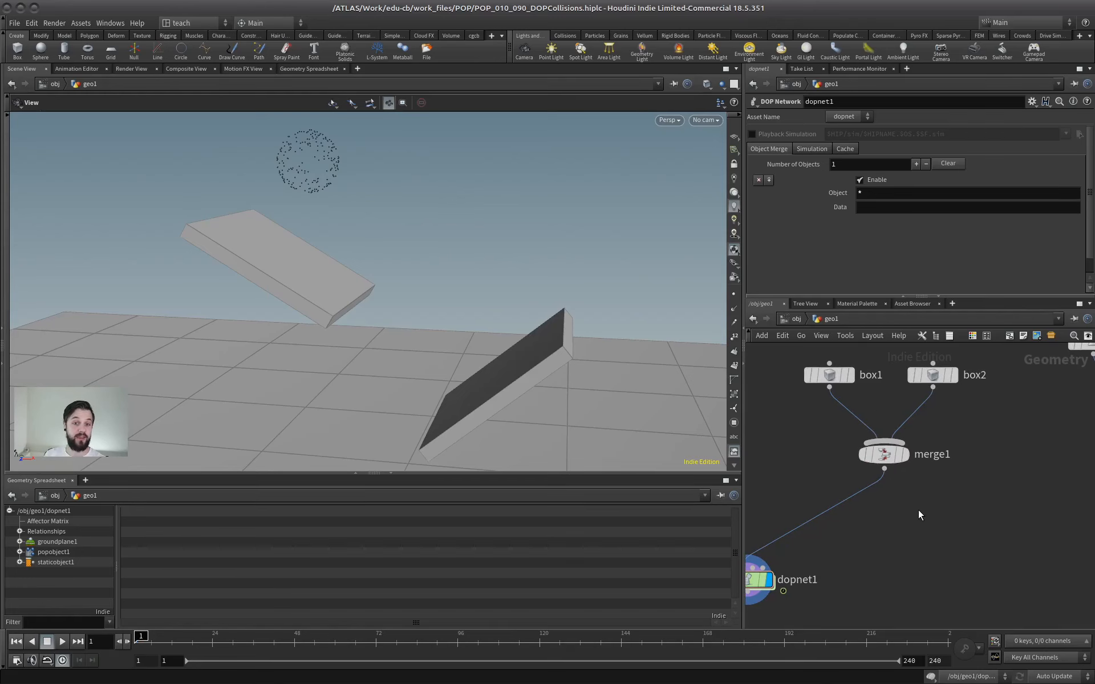
{"action": "key", "text": "Tab"}
{"action": "type", "text": "vdbfro"}
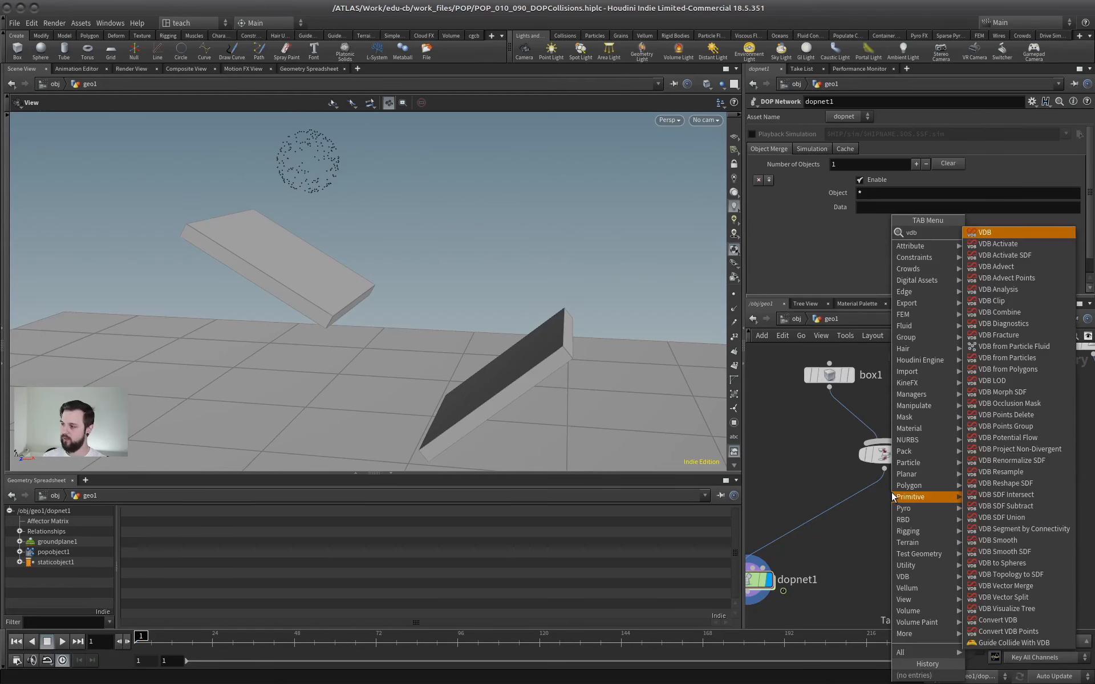
{"action": "key", "text": "Down"}
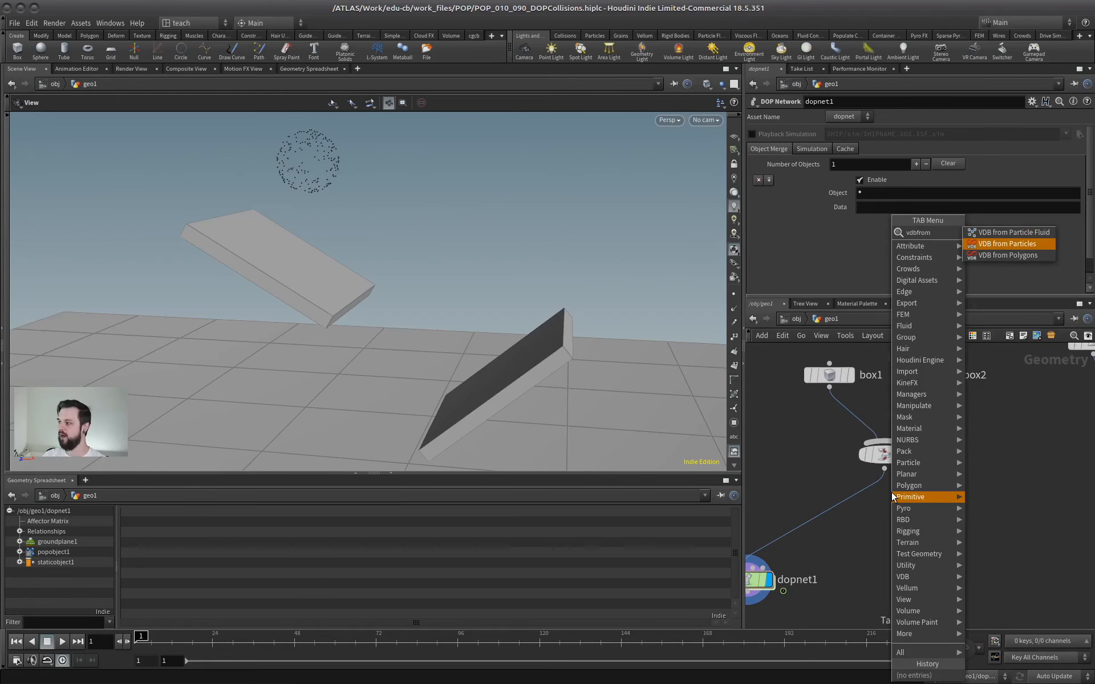
{"action": "key", "text": "Down"}
{"action": "key", "text": "Return"}
{"action": "left_click", "coordinate": [883, 542]}
{"action": "left_click", "coordinate": [883, 469]}
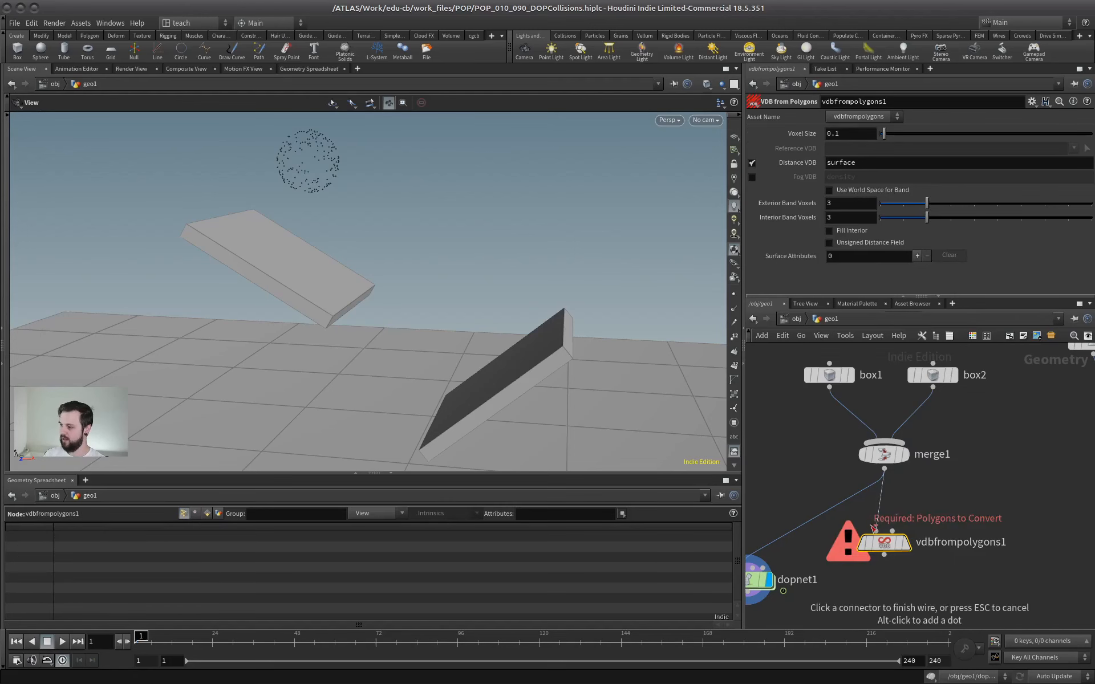
{"action": "left_click", "coordinate": [884, 533]}
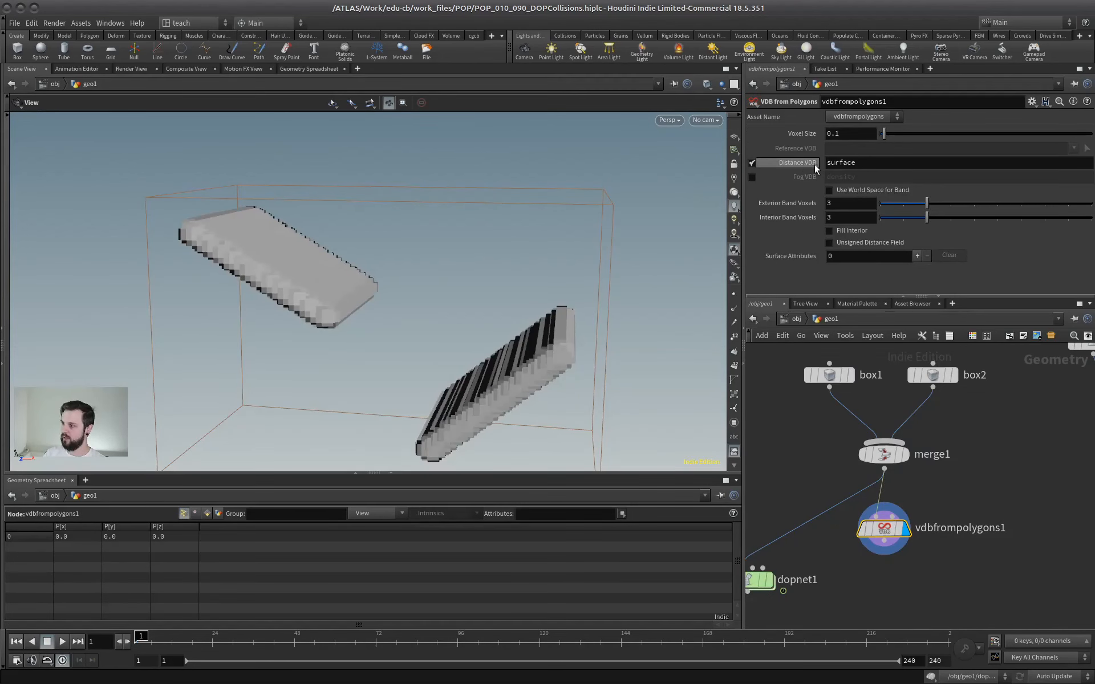
Check the VDB node's info for its volume name, and rename the Distance VDB to sdf.
{"action": "middle_click", "coordinate": [874, 528]}
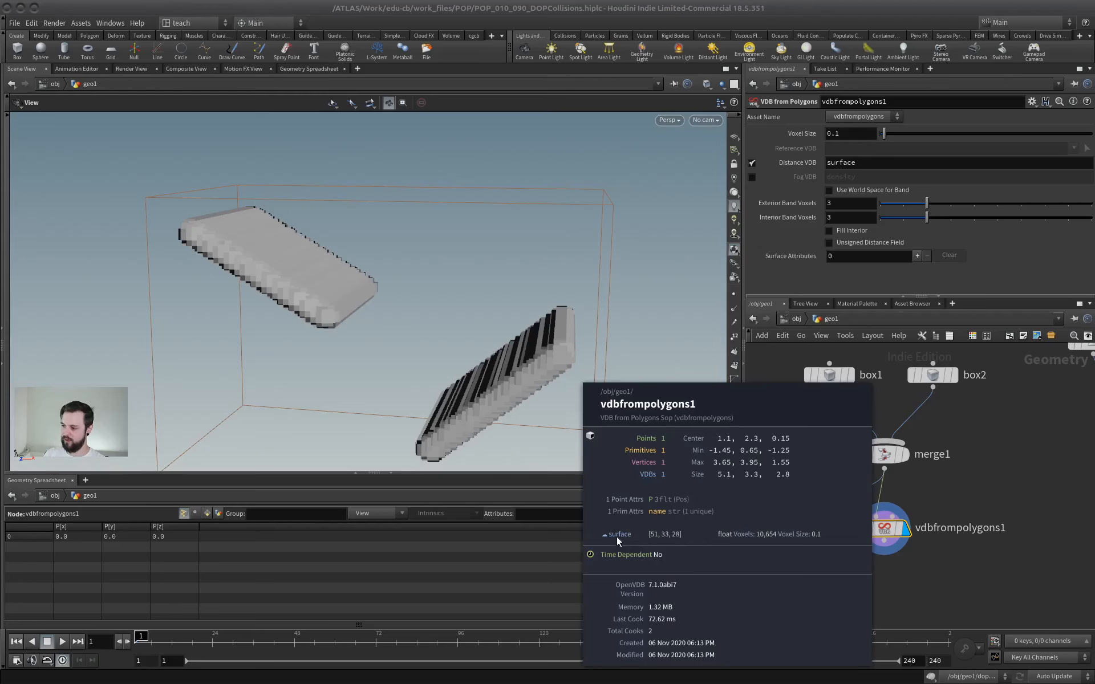
{"action": "double_click", "coordinate": [874, 165]}
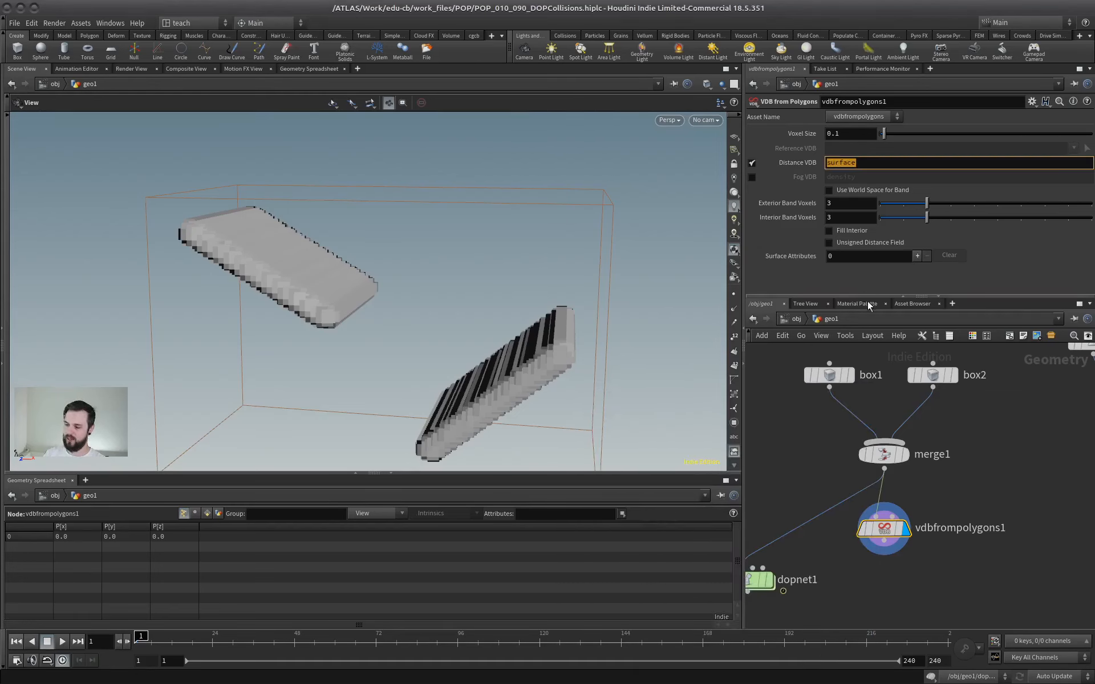
{"action": "type", "text": "sdf"}
{"action": "key", "text": "Return"}
{"action": "middle_click_drag", "start_coordinate": [801, 408], "coordinate": [890, 386]}
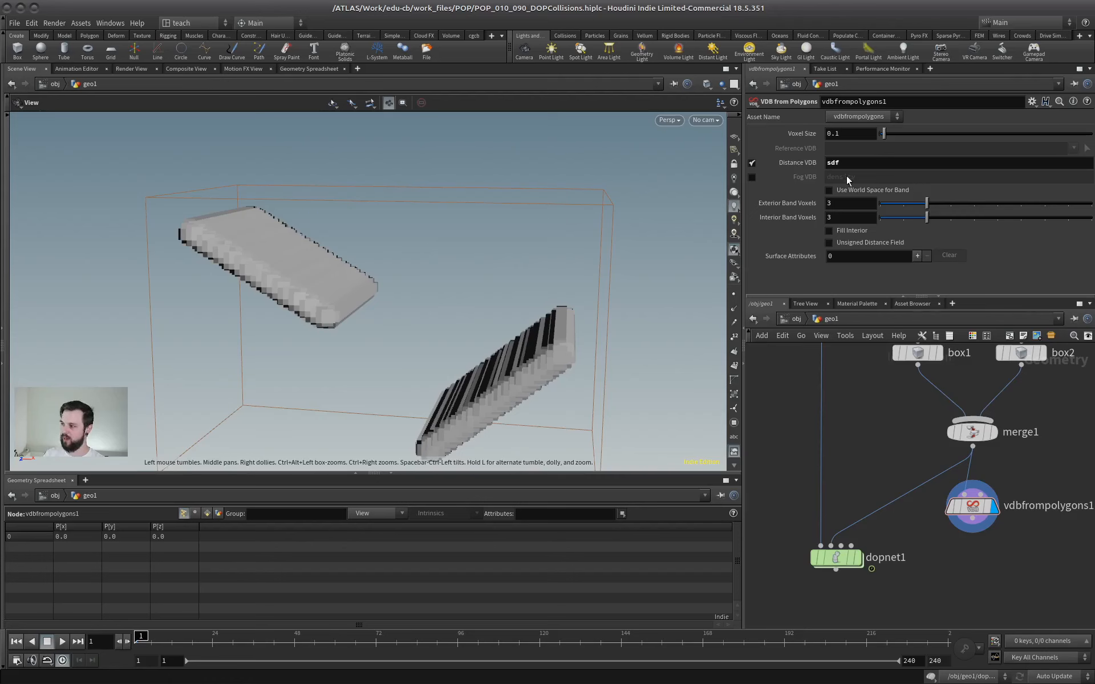
Refine the VDB's voxel size, first to 0.05 and finally to 0.025.
{"action": "left_click", "coordinate": [848, 133]}
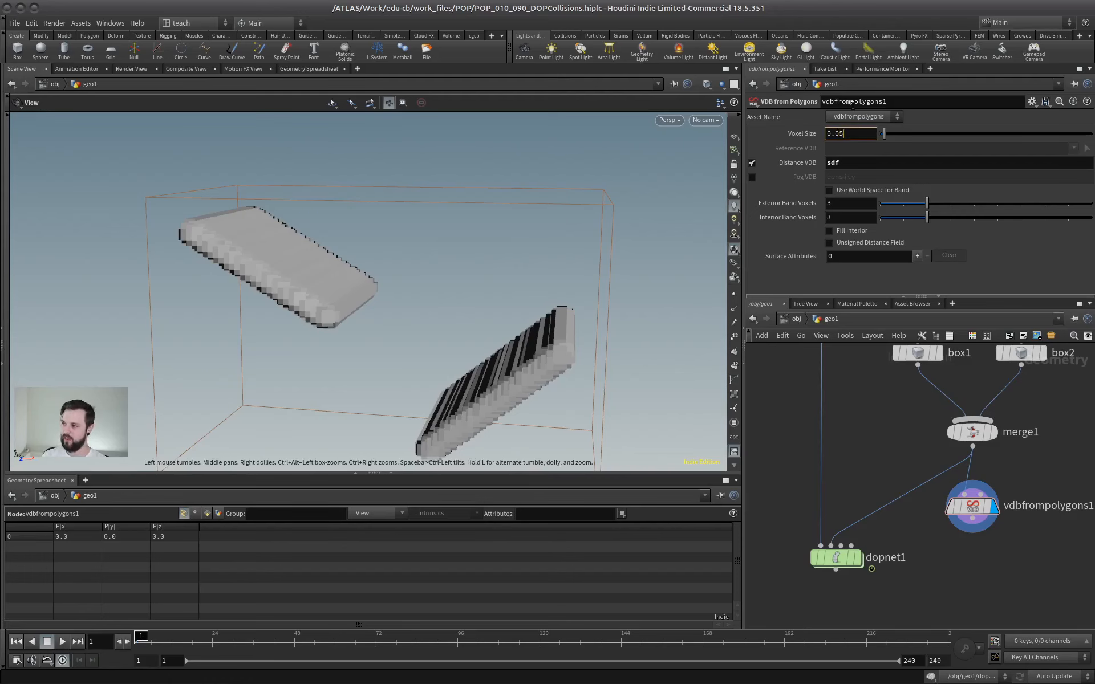
{"action": "key", "text": "Return"}
{"action": "left_click_drag", "start_coordinate": [435, 275], "coordinate": [405, 294]}
{"action": "left_click", "coordinate": [856, 132]}
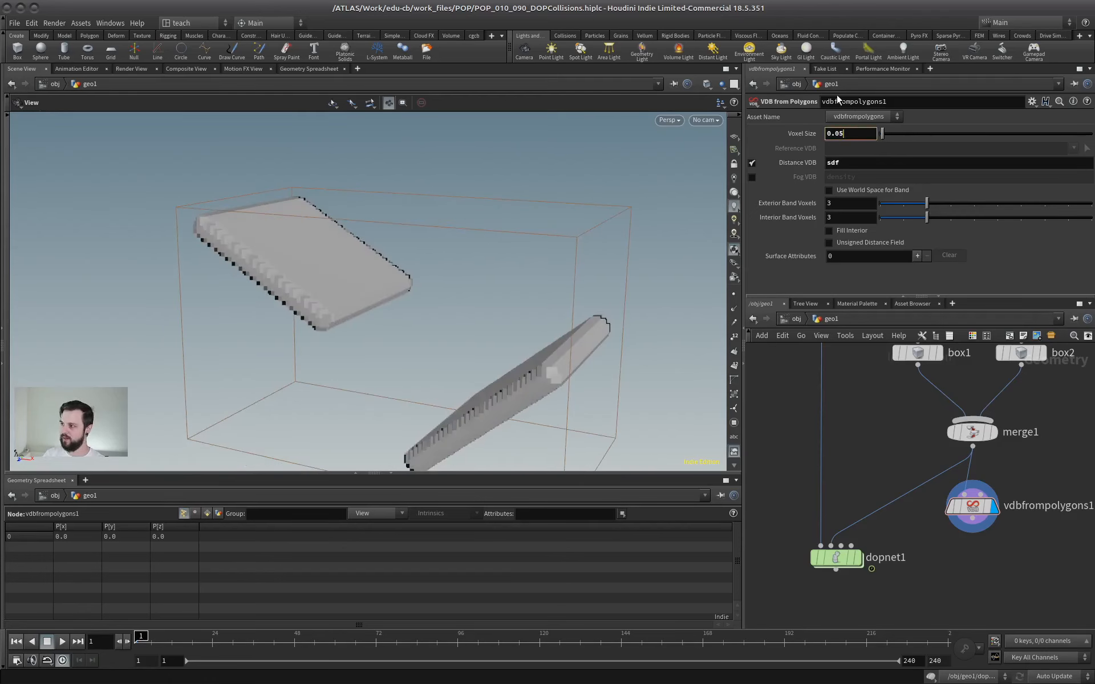
{"action": "key", "text": "Left"}
{"action": "type", "text": "2"}
{"action": "key", "text": "Return"}
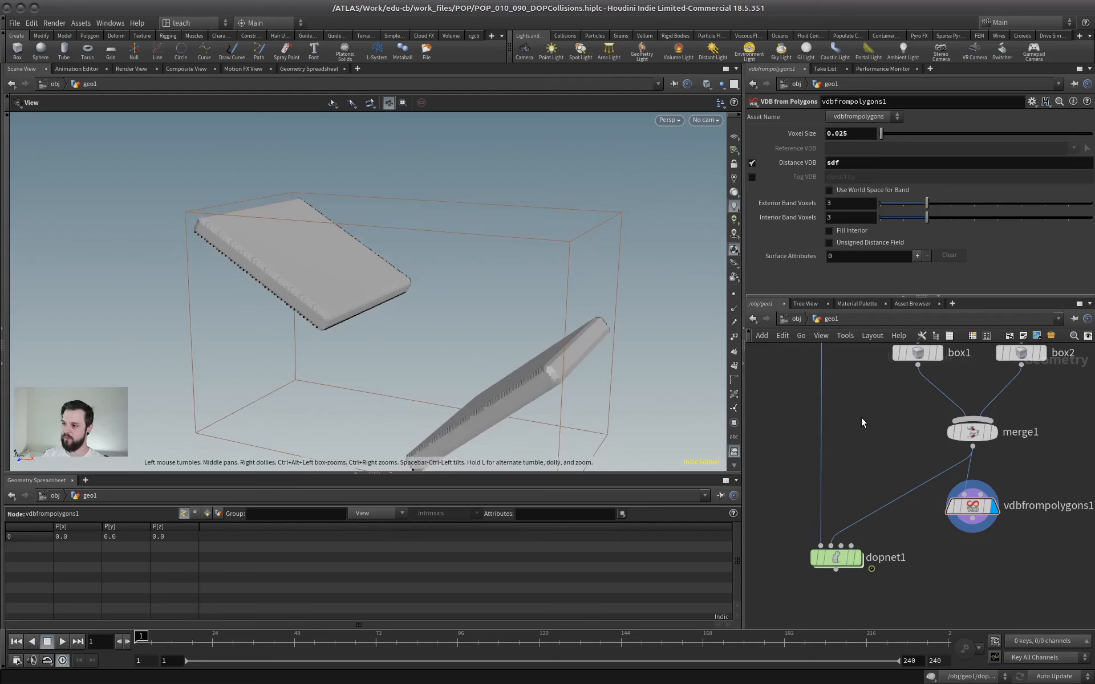
Rewire dopnet1's second input so that it comes from vdbfrompolygons1 instead of merge1.
{"action": "left_click_drag", "start_coordinate": [823, 541], "coordinate": [972, 531]}
{"action": "scroll", "coordinate": [870, 450], "scroll_direction": "down", "scroll_amount": 3}
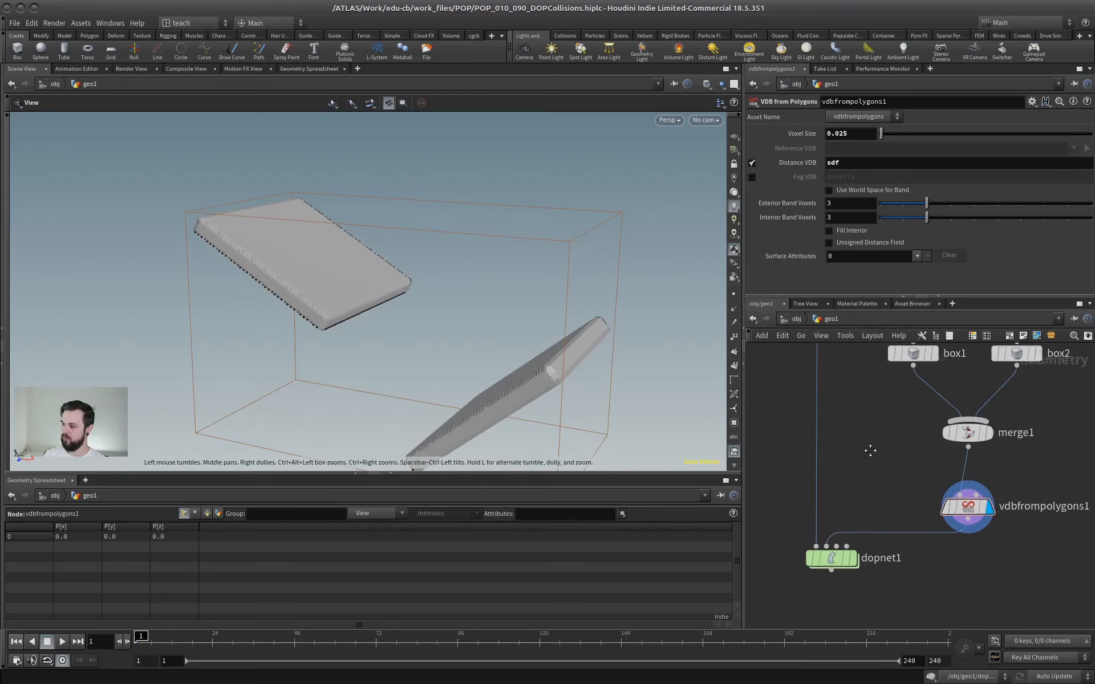
{"action": "middle_click_drag", "start_coordinate": [943, 454], "coordinate": [912, 460]}
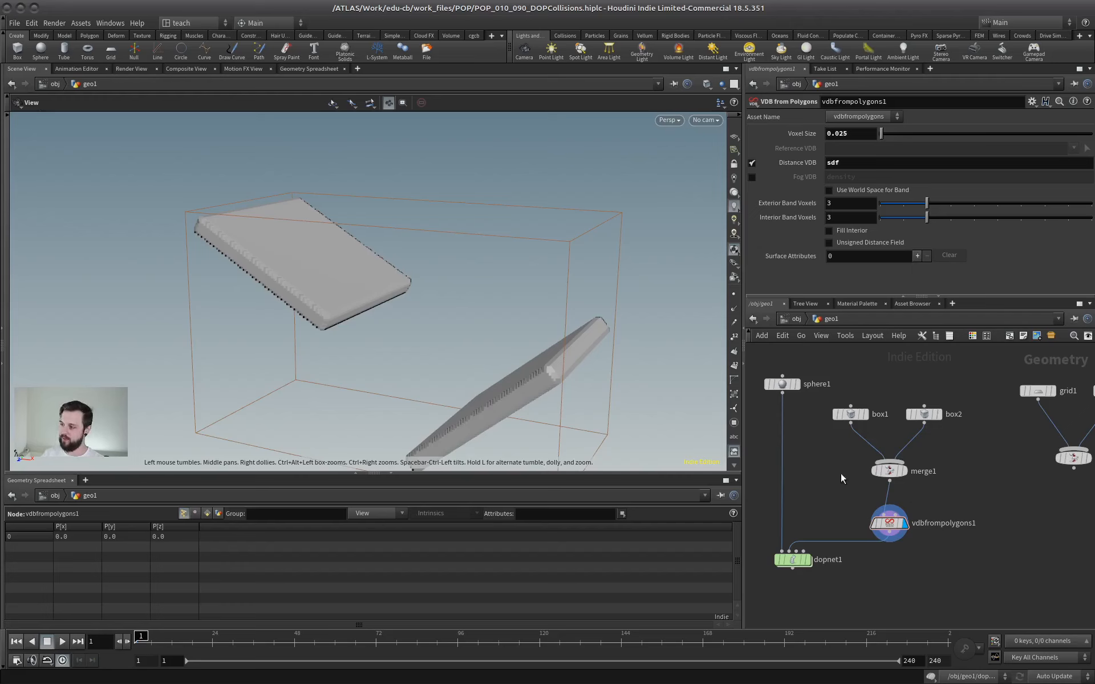
Move box1, box2, merge1 and vdbfrompolygons1 together upward in the geo1 network, leaving more space above dopnet1.
{"action": "scroll", "coordinate": [840, 474], "scroll_direction": "down", "scroll_amount": 2}
{"action": "left_click_drag", "start_coordinate": [944, 383], "coordinate": [887, 476]}
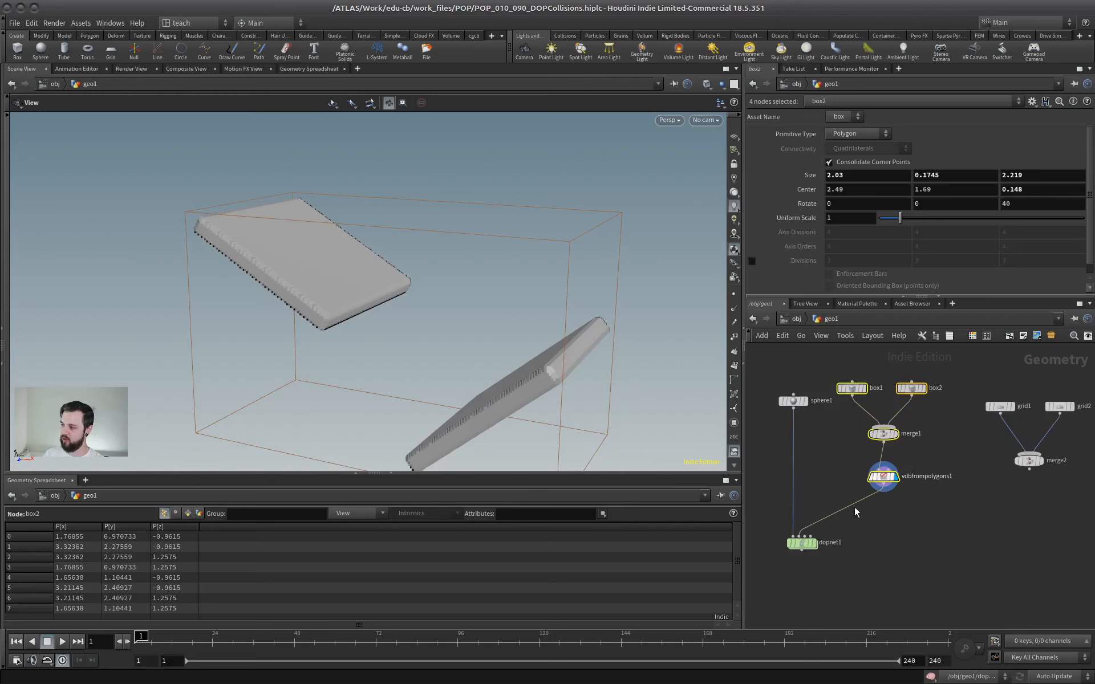
{"action": "scroll", "coordinate": [857, 505], "scroll_direction": "up", "scroll_amount": 5}
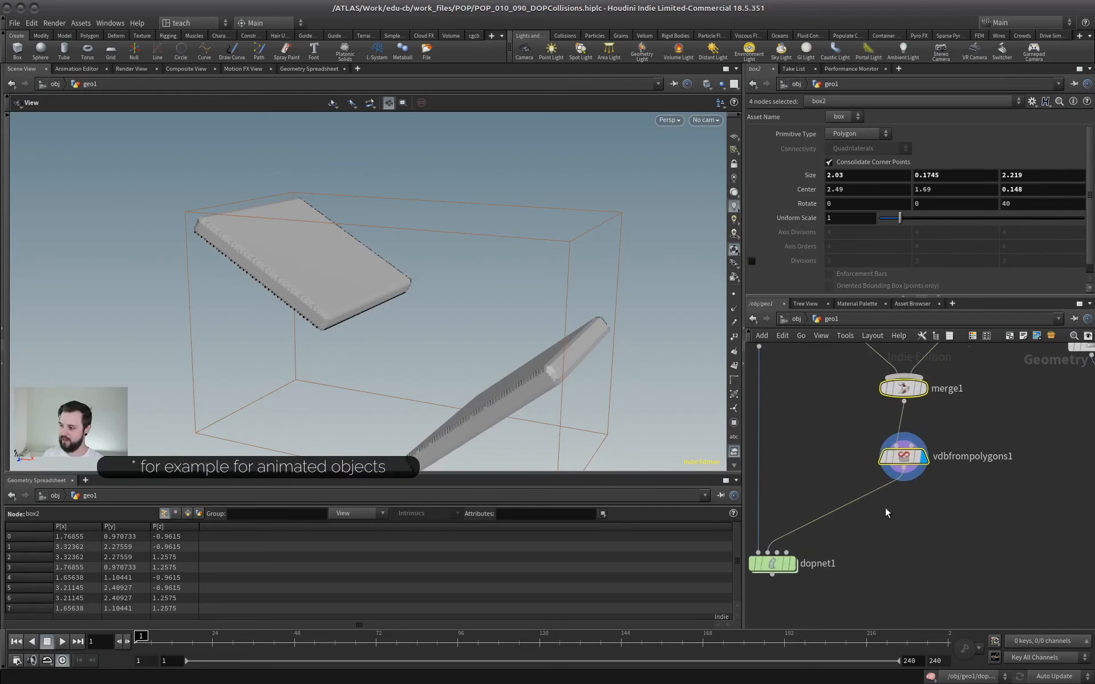
{"action": "scroll", "coordinate": [911, 495], "scroll_direction": "down", "scroll_amount": 3}
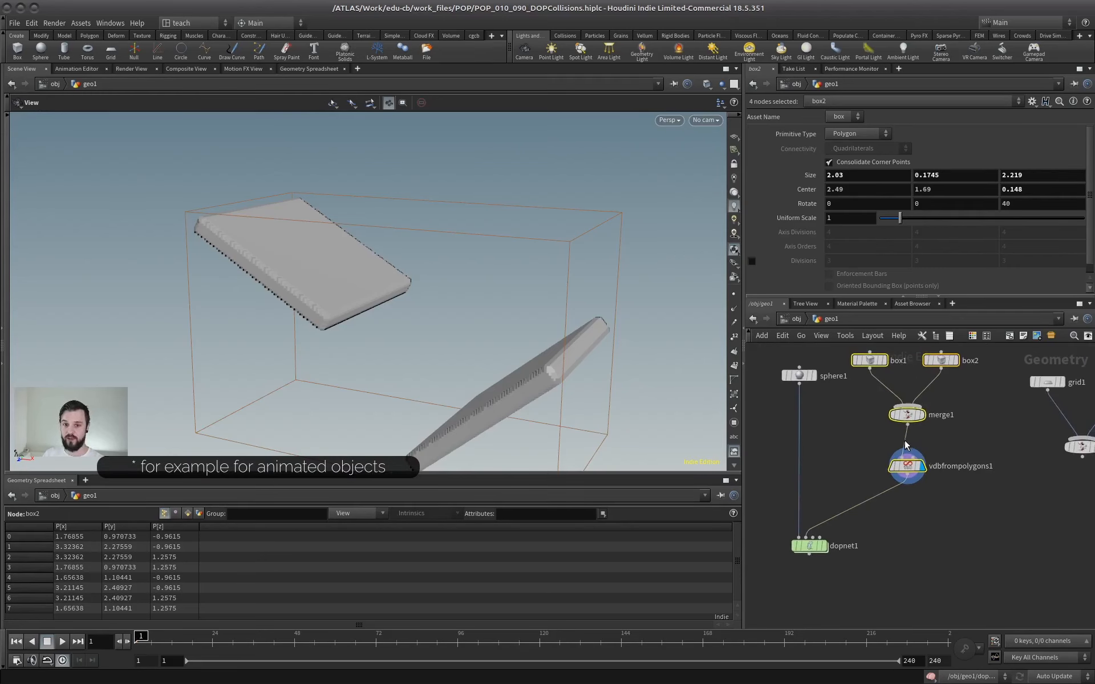
{"action": "middle_click_drag", "start_coordinate": [833, 424], "coordinate": [881, 456]}
{"action": "left_click", "coordinate": [857, 427]}
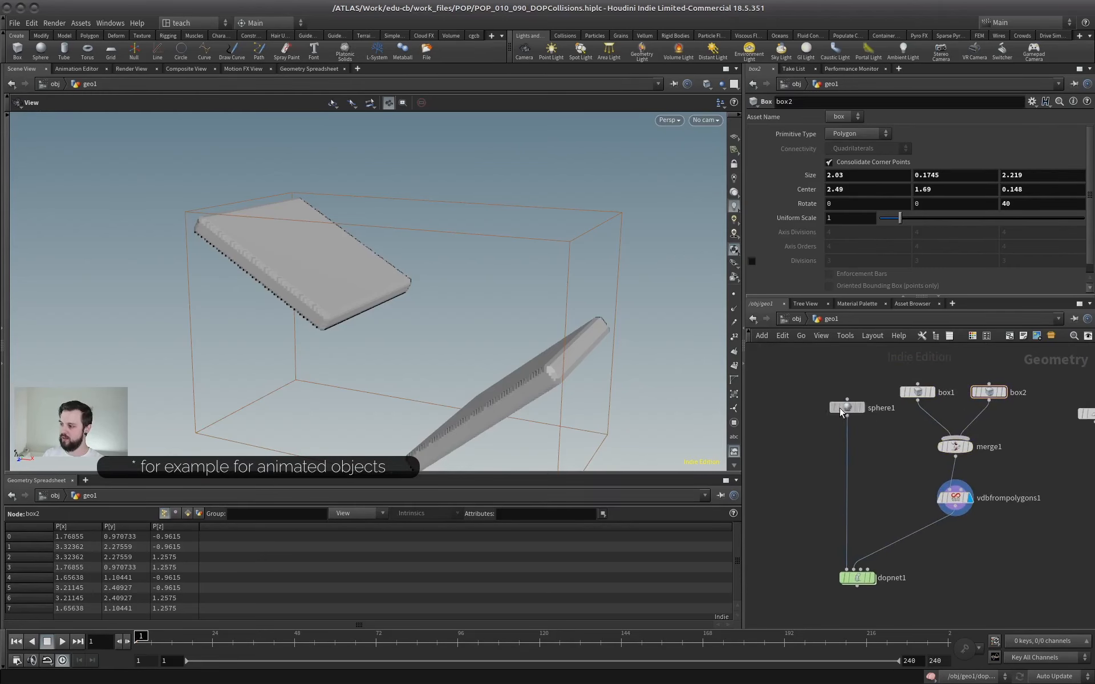
Shift the sphere1 node farther from the collider branch so the two dopnet1 inputs are laid out clearly apart.
{"action": "left_click_drag", "start_coordinate": [839, 408], "coordinate": [793, 413]}
{"action": "middle_click_drag", "start_coordinate": [792, 413], "coordinate": [815, 361]}
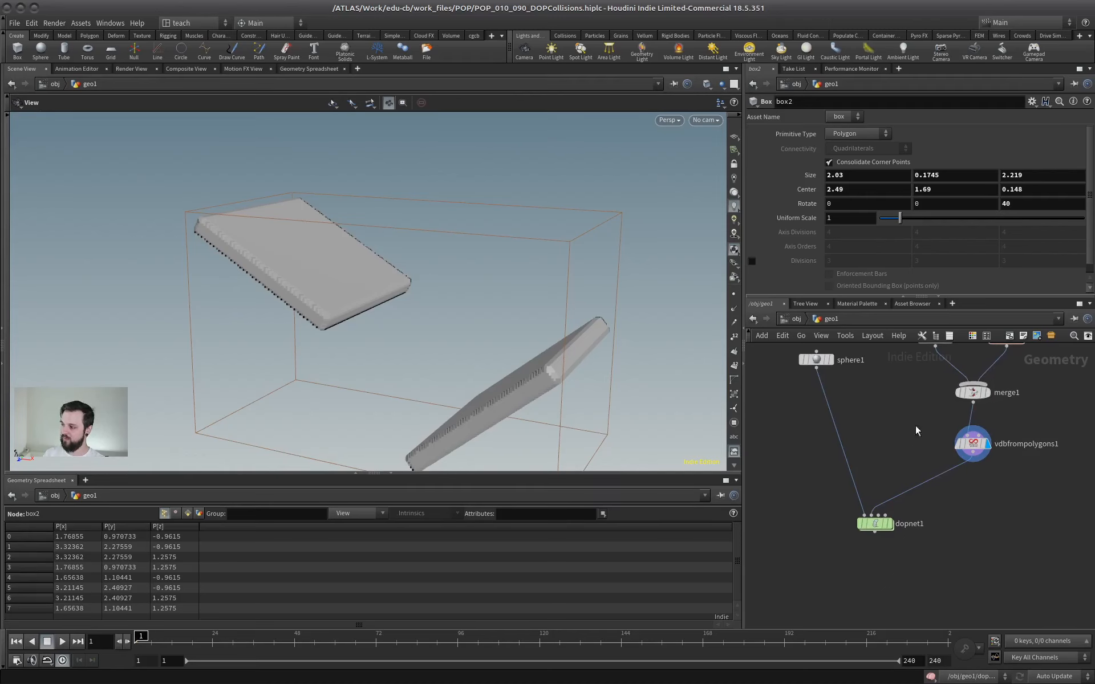
{"action": "middle_click_drag", "start_coordinate": [915, 426], "coordinate": [882, 471]}
{"action": "scroll", "coordinate": [883, 490], "scroll_direction": "up", "scroll_amount": 2}
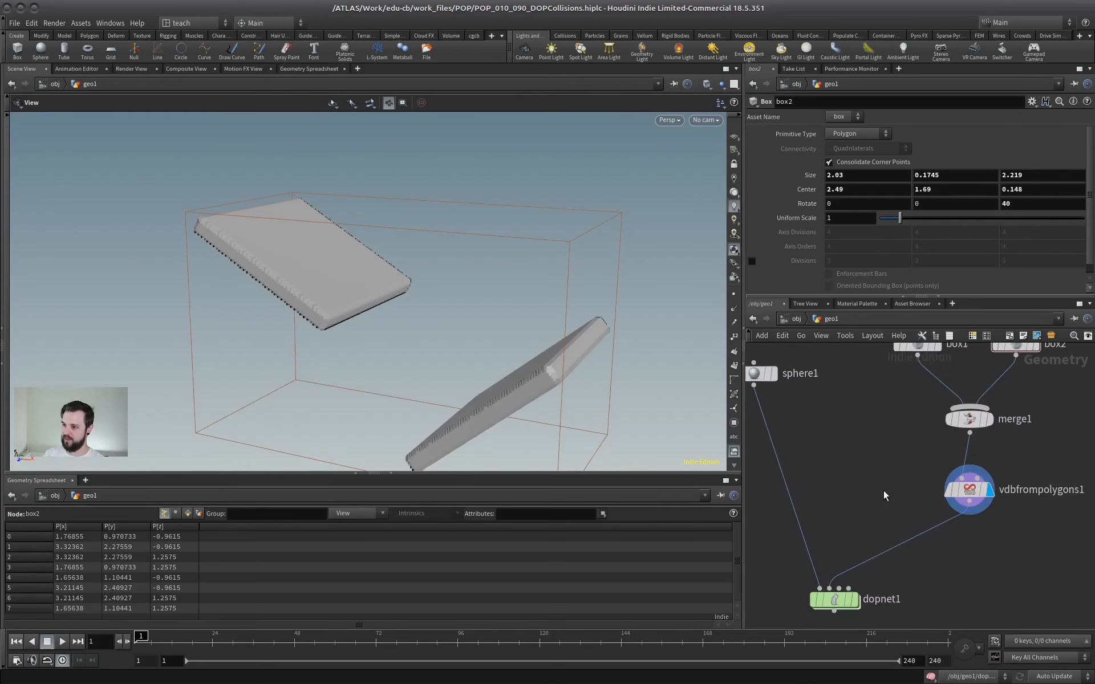